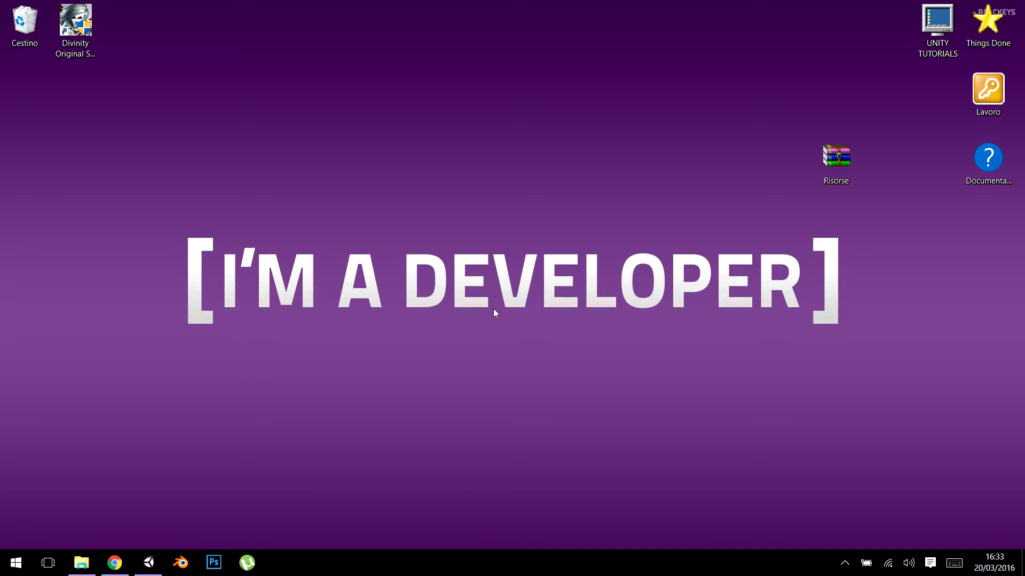
Step: Reposition the Risorse.rar archive icon from the right edge toward the middle of the desktop
{"action": "mouse_move", "coordinate": [814, 155]}
{"action": "left_mouse_down"}
{"action": "mouse_move", "coordinate": [504, 154]}
{"action": "mouse_move", "coordinate": [589, 212]}
{"action": "left_mouse_up"}
{"action": "left_click_drag", "start_coordinate": [468, 135], "coordinate": [589, 214]}
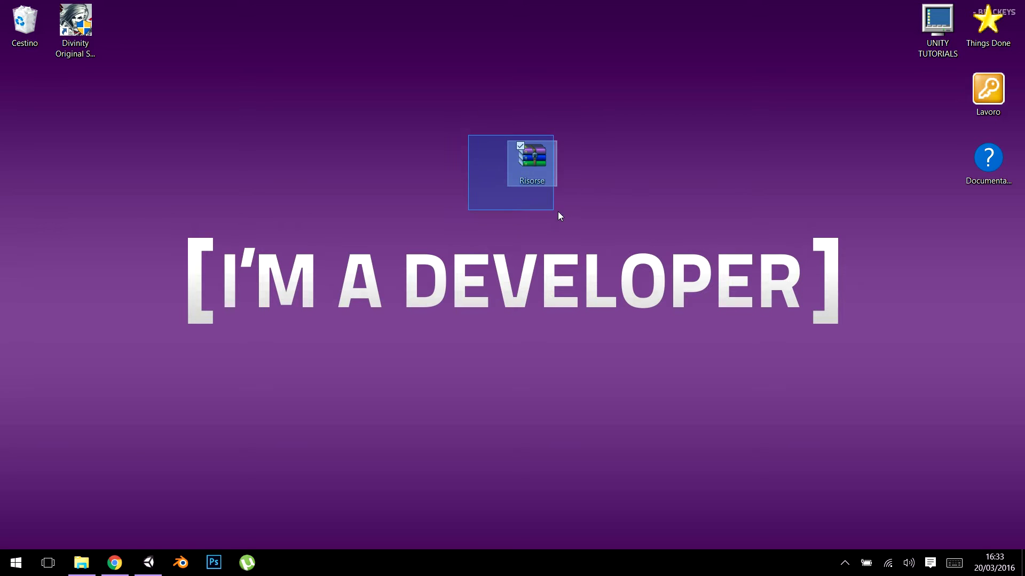
{"action": "left_click", "coordinate": [590, 219]}
{"action": "left_click_drag", "start_coordinate": [481, 99], "coordinate": [586, 222]}
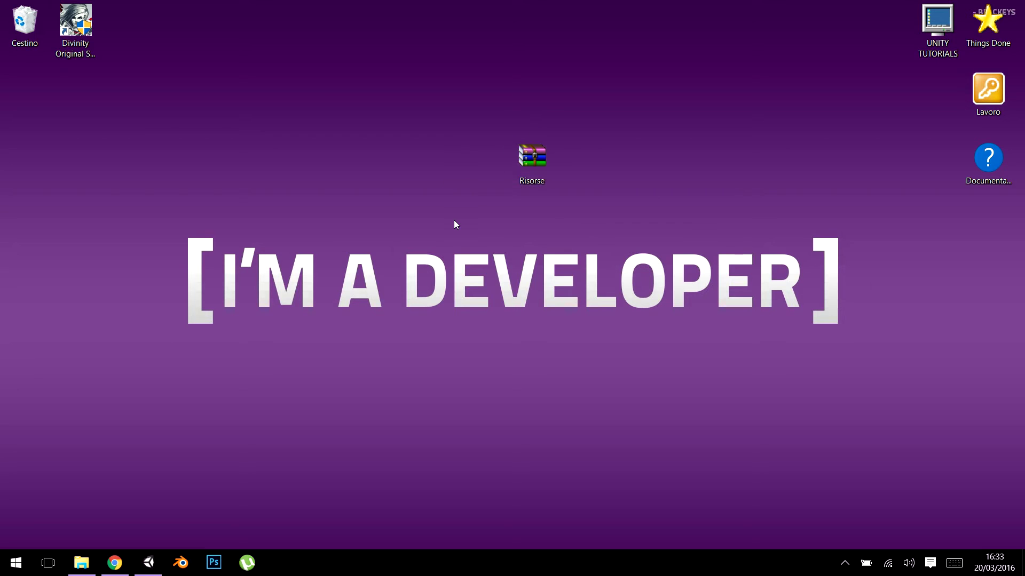
{"action": "left_click_drag", "start_coordinate": [484, 96], "coordinate": [584, 219]}
{"action": "left_click", "coordinate": [584, 219]}
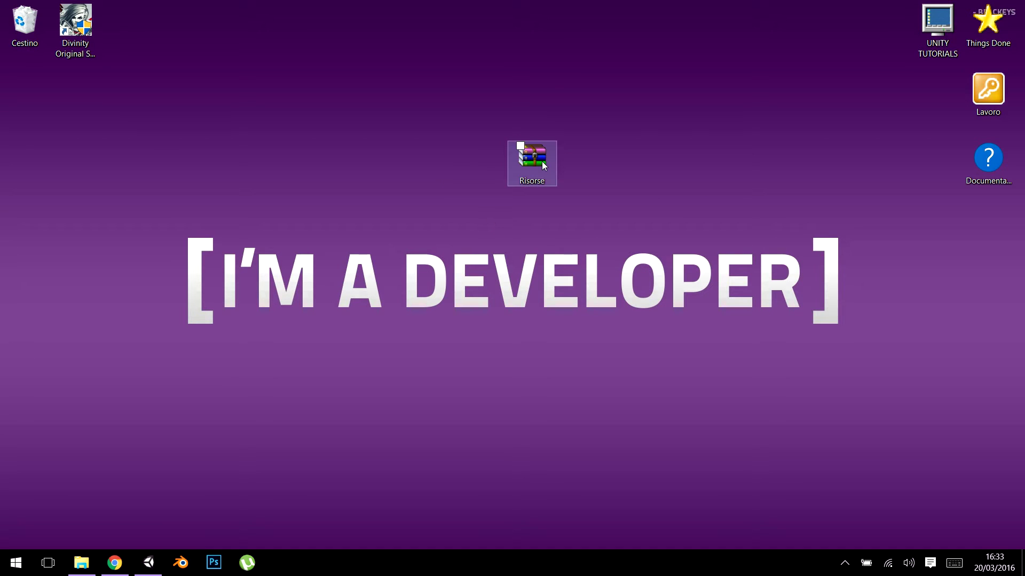
{"action": "left_click_drag", "start_coordinate": [526, 165], "coordinate": [477, 167]}
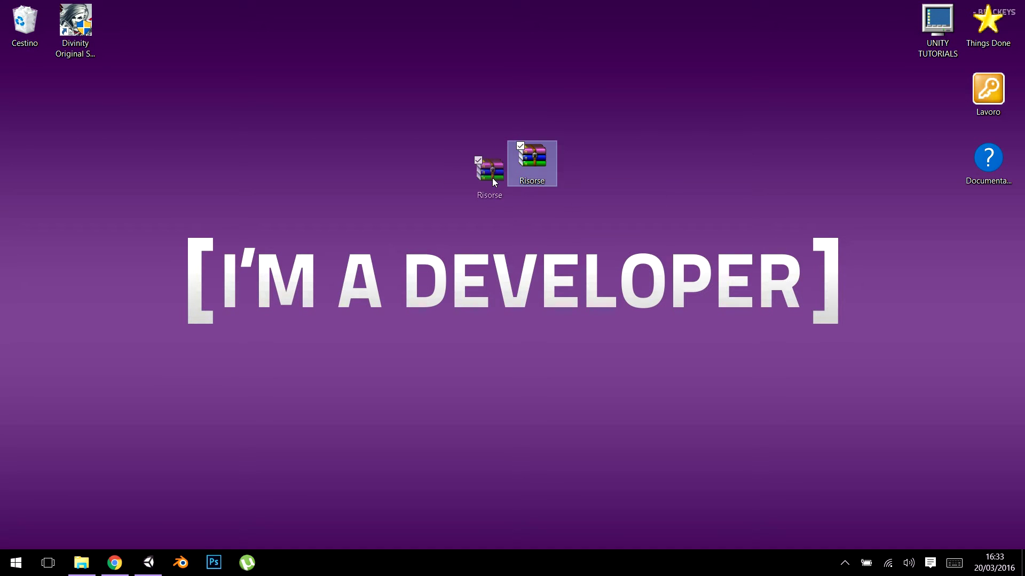
{"action": "left_click", "coordinate": [522, 225]}
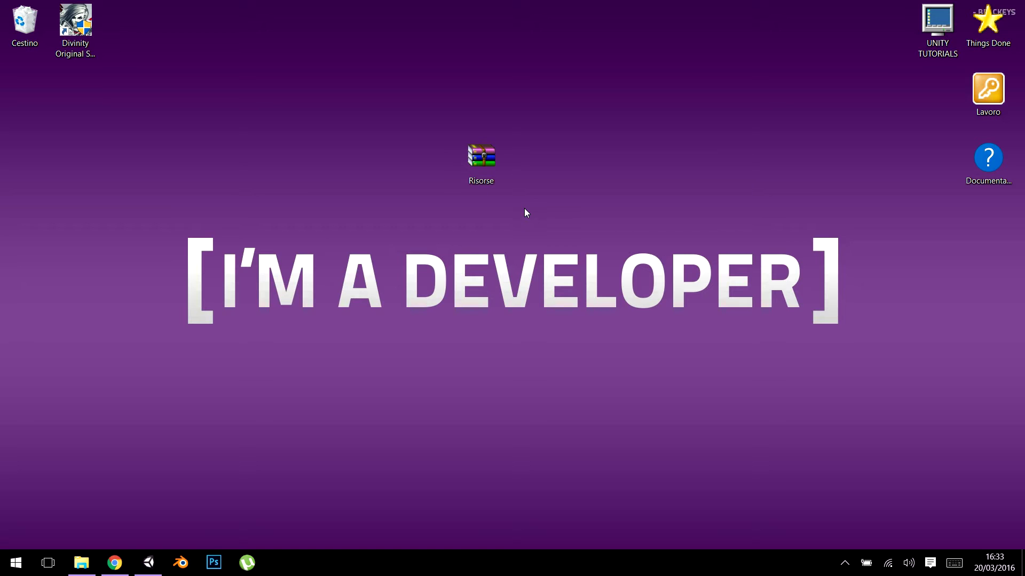
{"action": "mouse_move", "coordinate": [477, 168]}
{"action": "left_mouse_down"}
{"action": "mouse_move", "coordinate": [629, 170]}
{"action": "mouse_move", "coordinate": [600, 186]}
{"action": "left_mouse_up"}
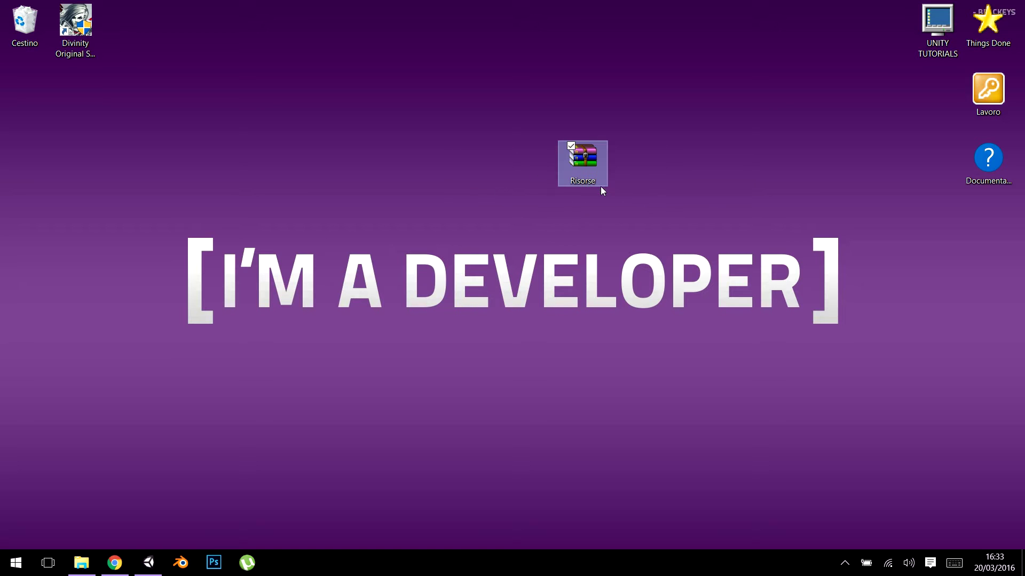
Step: Open Risorse.rar in WinRAR and select its Graphics, Sounds and Fonts folders
{"action": "double_click", "coordinate": [583, 160]}
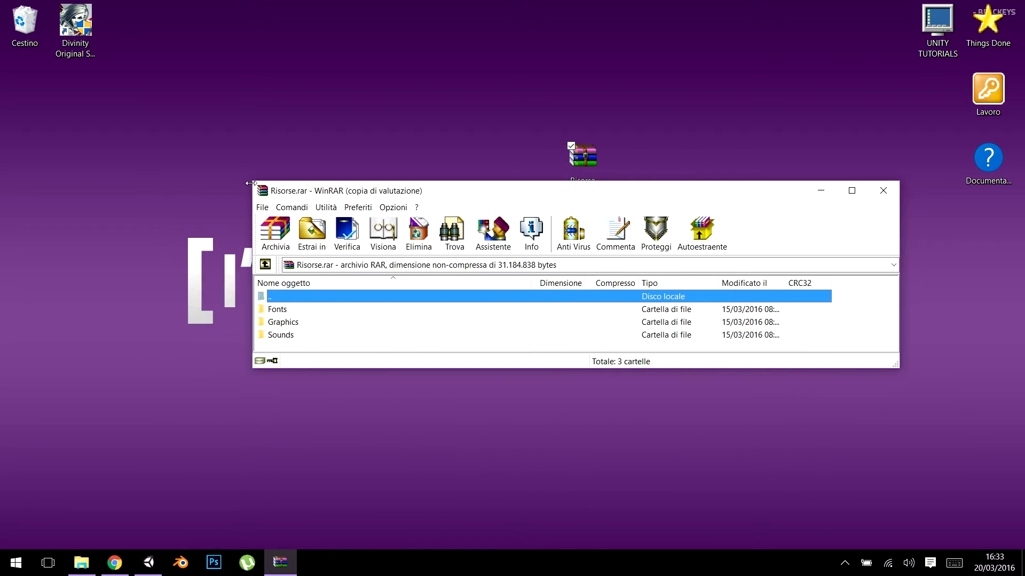
{"action": "left_click", "coordinate": [300, 322]}
{"action": "left_click", "coordinate": [303, 321]}
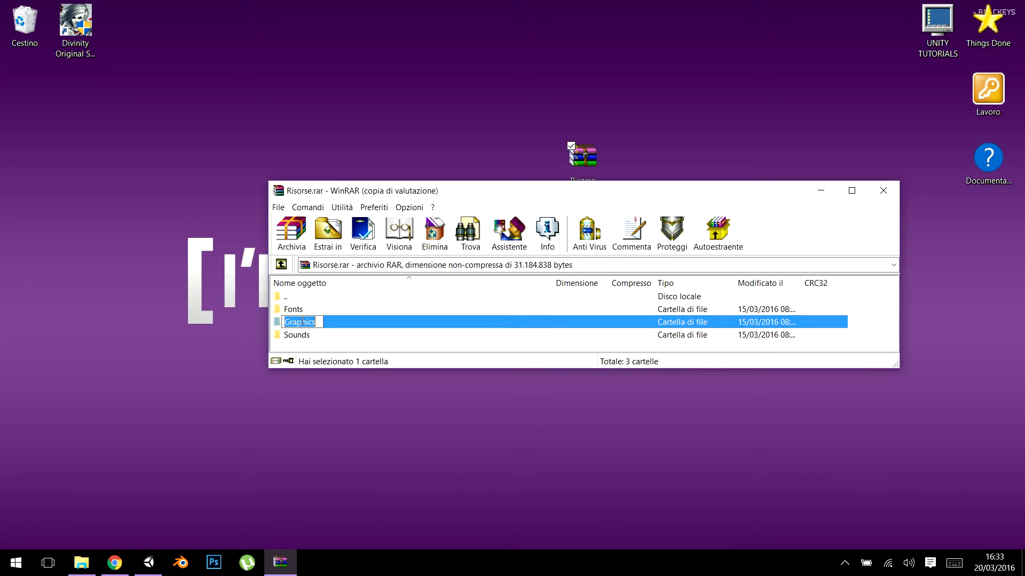
{"action": "left_click", "coordinate": [308, 311]}
{"action": "left_click", "coordinate": [326, 320]}
{"action": "left_click", "coordinate": [303, 336]}
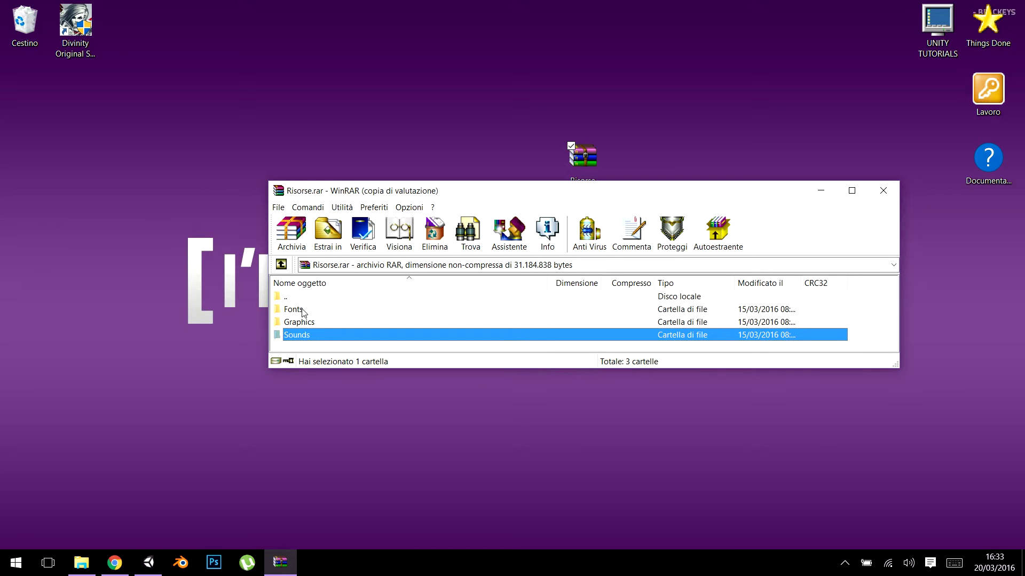
{"action": "left_click", "coordinate": [298, 314]}
Step: Browse the contents of the Fonts, Graphics and Sounds folders inside the archive
{"action": "double_click", "coordinate": [297, 312]}
{"action": "double_click", "coordinate": [302, 301]}
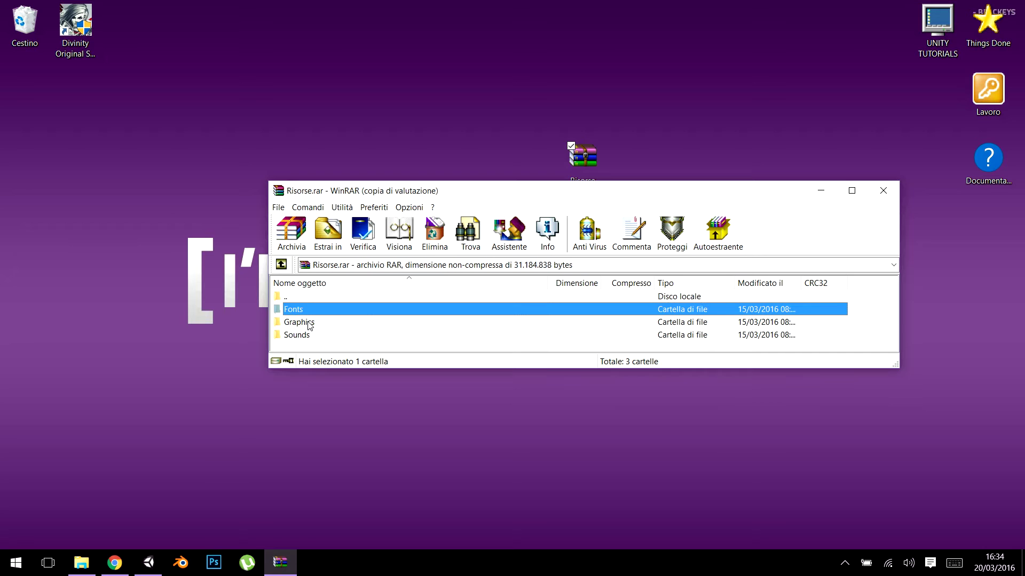
{"action": "double_click", "coordinate": [308, 326]}
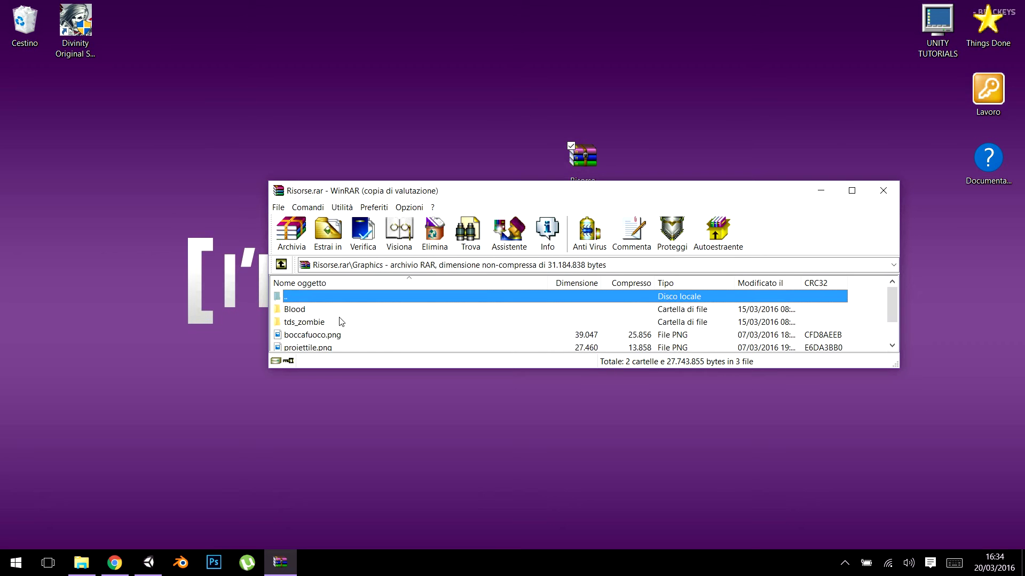
{"action": "scroll", "coordinate": [305, 333], "scroll_direction": "down", "scroll_amount": 1}
{"action": "scroll", "coordinate": [305, 320], "scroll_direction": "up", "scroll_amount": 1}
{"action": "double_click", "coordinate": [307, 298]}
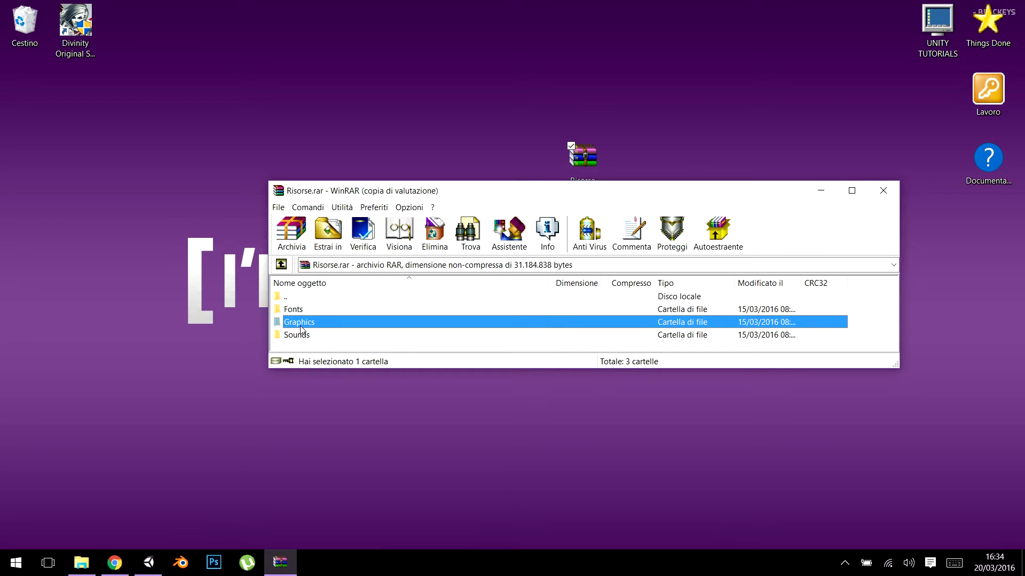
{"action": "double_click", "coordinate": [311, 334]}
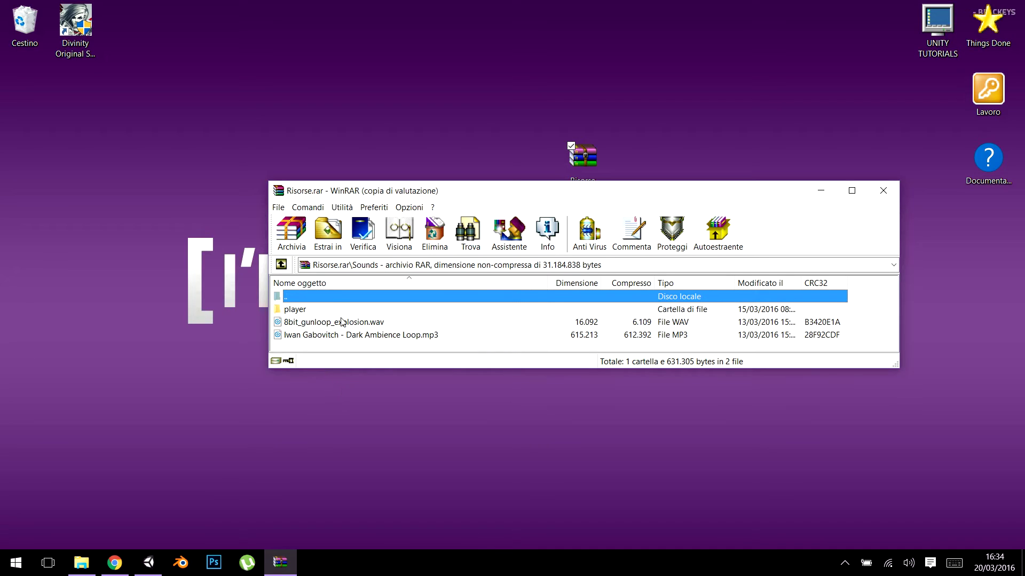
{"action": "double_click", "coordinate": [338, 299]}
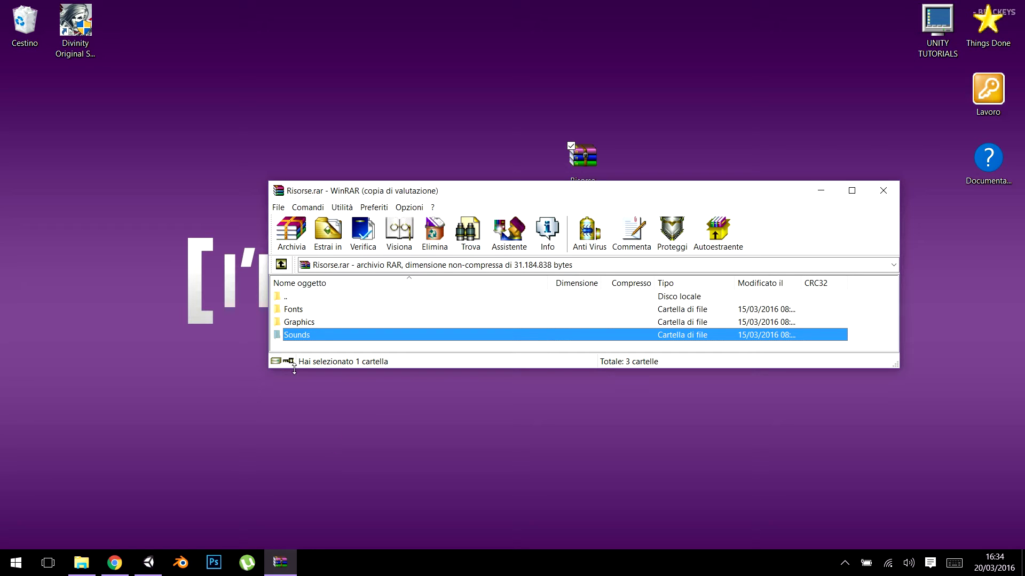
Step: Resize the WinRAR window and drag Fonts, Graphics and Sounds out onto the desktop
{"action": "left_click_drag", "start_coordinate": [269, 367], "coordinate": [524, 489]}
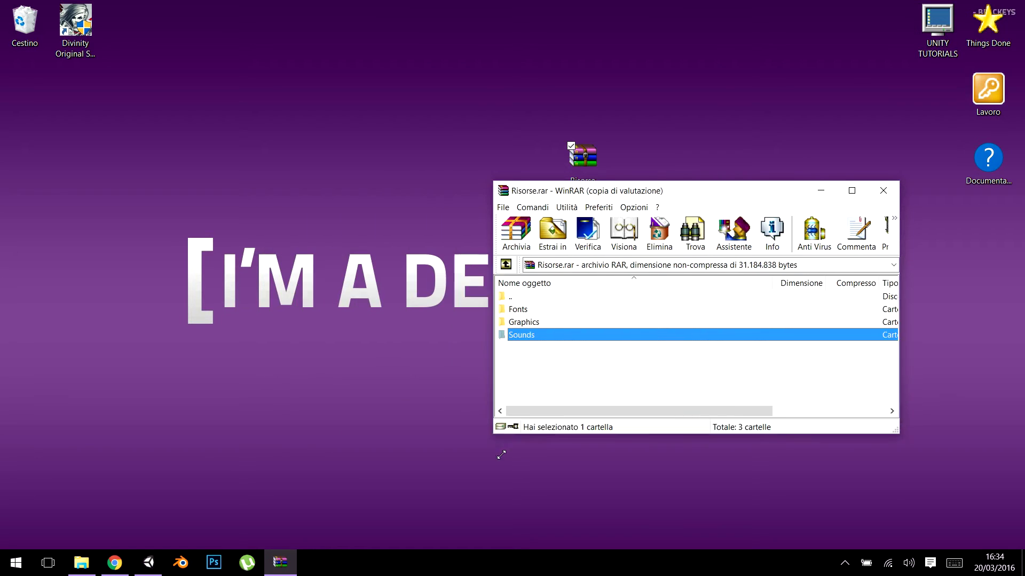
{"action": "left_click_drag", "start_coordinate": [521, 191], "coordinate": [563, 191]}
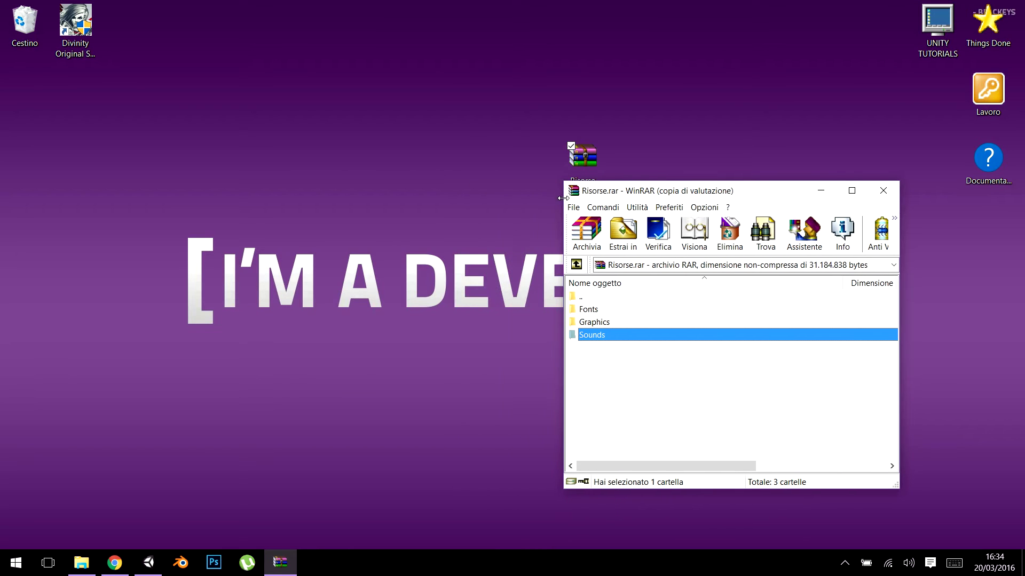
{"action": "left_click_drag", "start_coordinate": [635, 194], "coordinate": [688, 223]}
{"action": "left_click", "coordinate": [466, 309]}
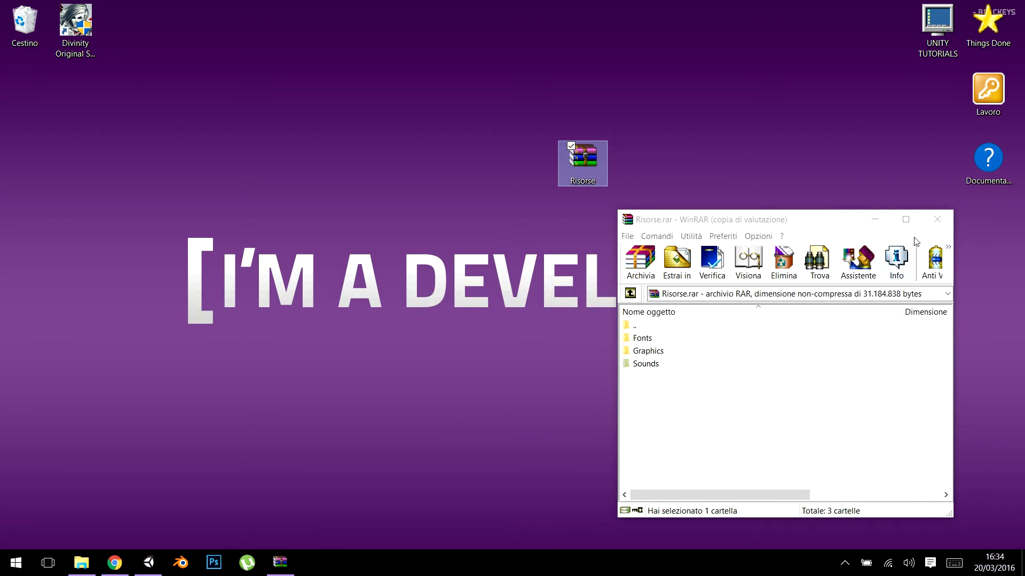
{"action": "left_click", "coordinate": [671, 396]}
{"action": "mouse_move", "coordinate": [671, 399]}
{"action": "left_mouse_down"}
{"action": "mouse_move", "coordinate": [630, 329]}
{"action": "mouse_move", "coordinate": [459, 175]}
{"action": "left_mouse_up"}
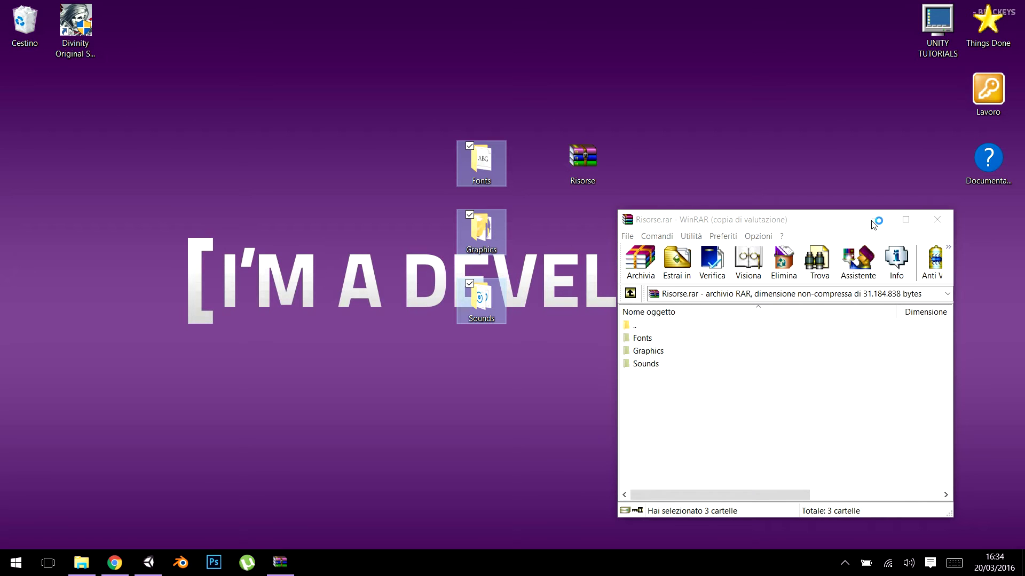
Step: Close WinRAR, move the Risorse archive to the desktop's right side, and return to Unity
{"action": "left_click", "coordinate": [935, 219]}
{"action": "left_click_drag", "start_coordinate": [389, 93], "coordinate": [552, 442]}
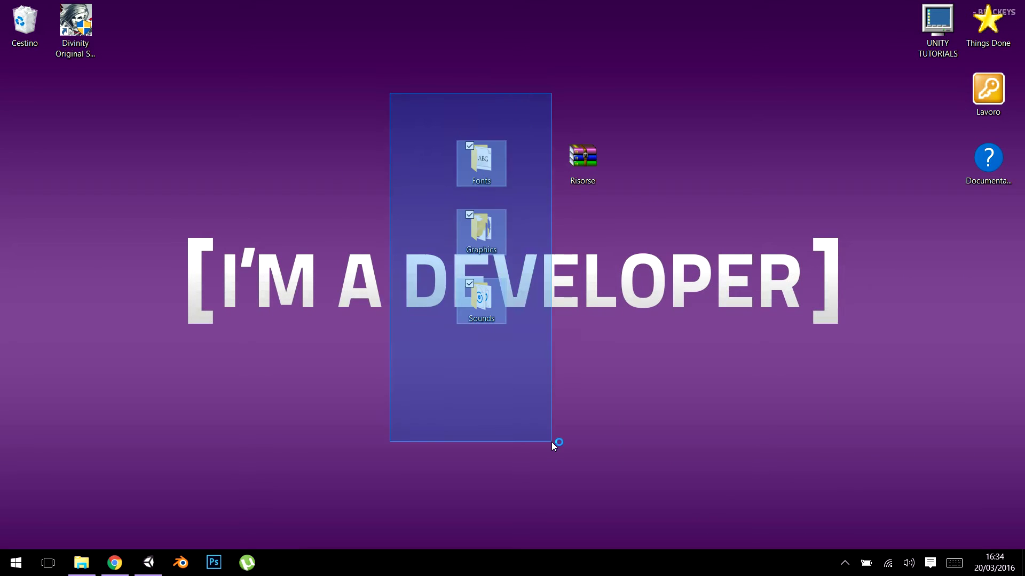
{"action": "left_click_drag", "start_coordinate": [380, 44], "coordinate": [574, 469]}
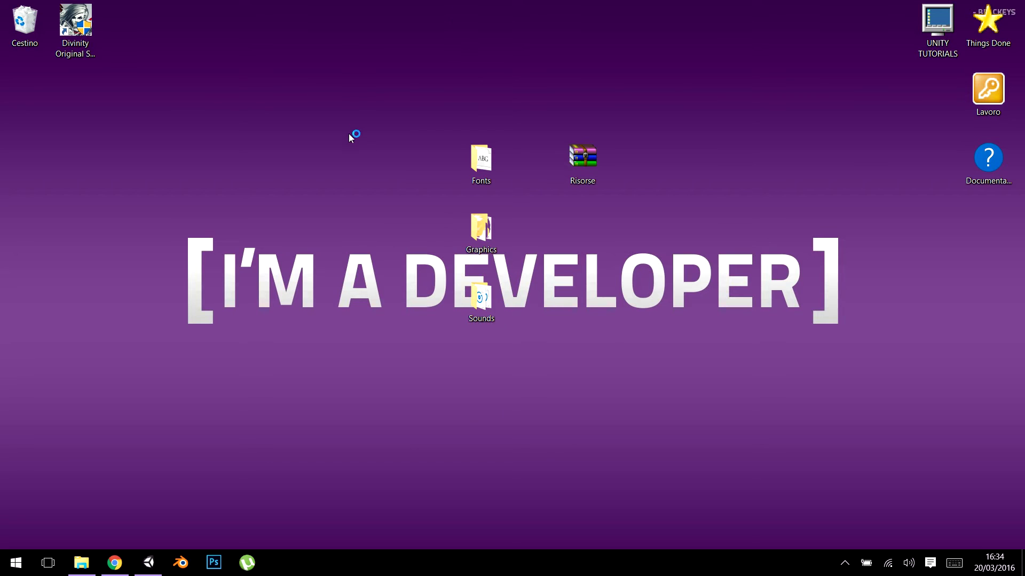
{"action": "left_click_drag", "start_coordinate": [584, 163], "coordinate": [913, 230]}
{"action": "left_click_drag", "start_coordinate": [424, 75], "coordinate": [507, 256]}
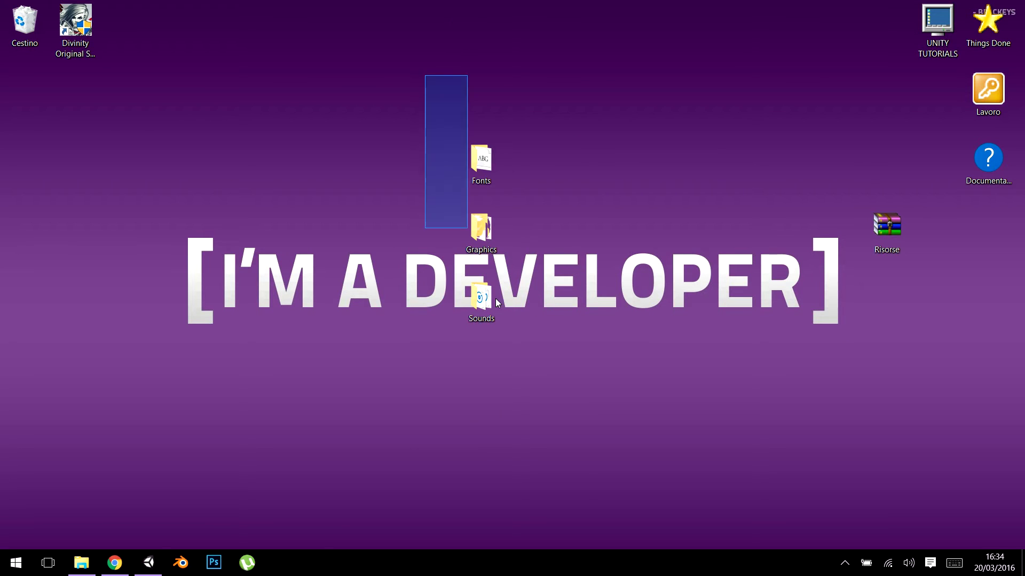
{"action": "left_click", "coordinate": [314, 535]}
{"action": "left_click", "coordinate": [149, 562]}
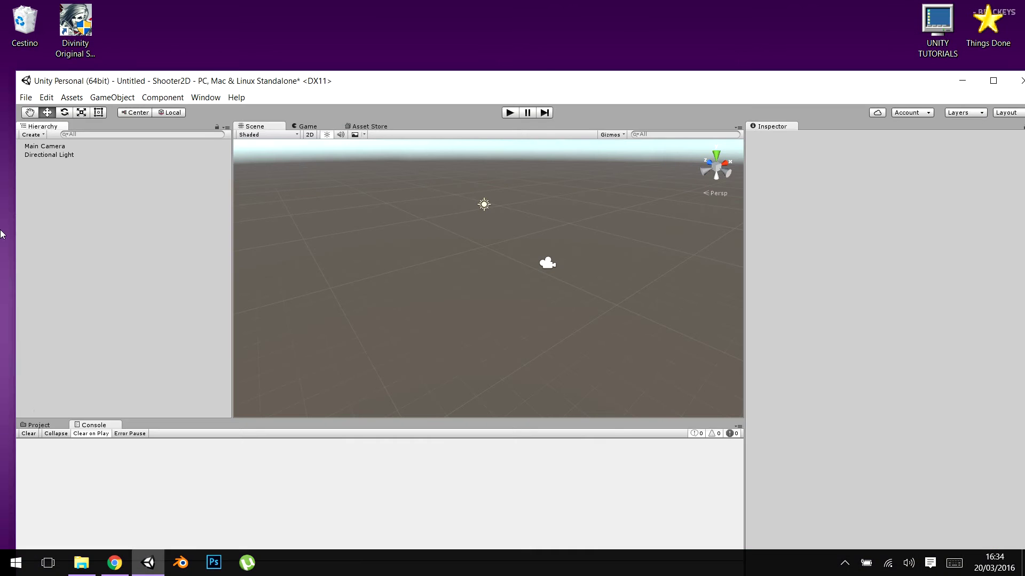
Step: Maximize the Unity editor and show the project's empty Assets folder
{"action": "double_click", "coordinate": [476, 91]}
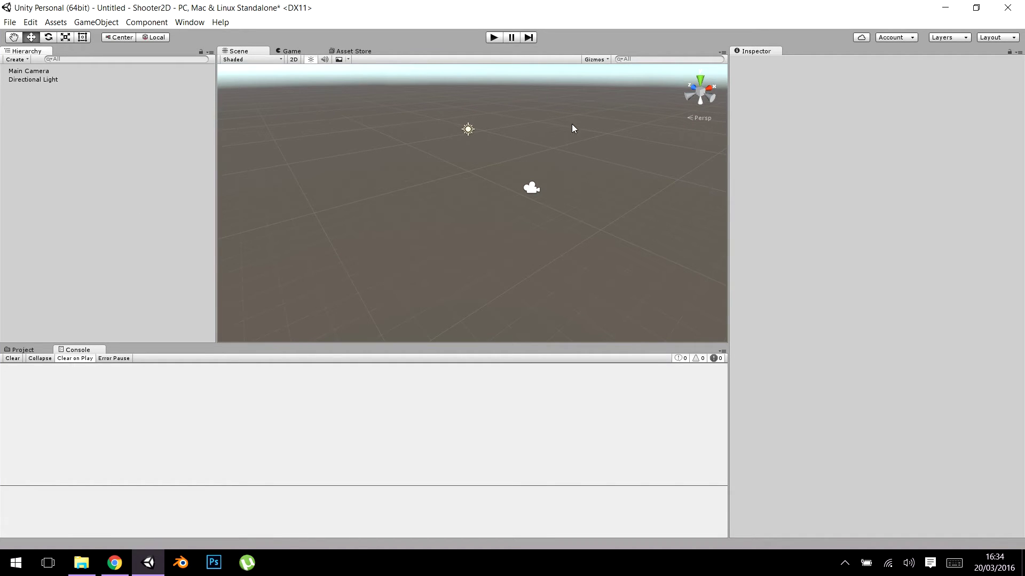
{"action": "right_click", "coordinate": [97, 136]}
{"action": "left_click", "coordinate": [80, 109]}
{"action": "right_click", "coordinate": [25, 79]}
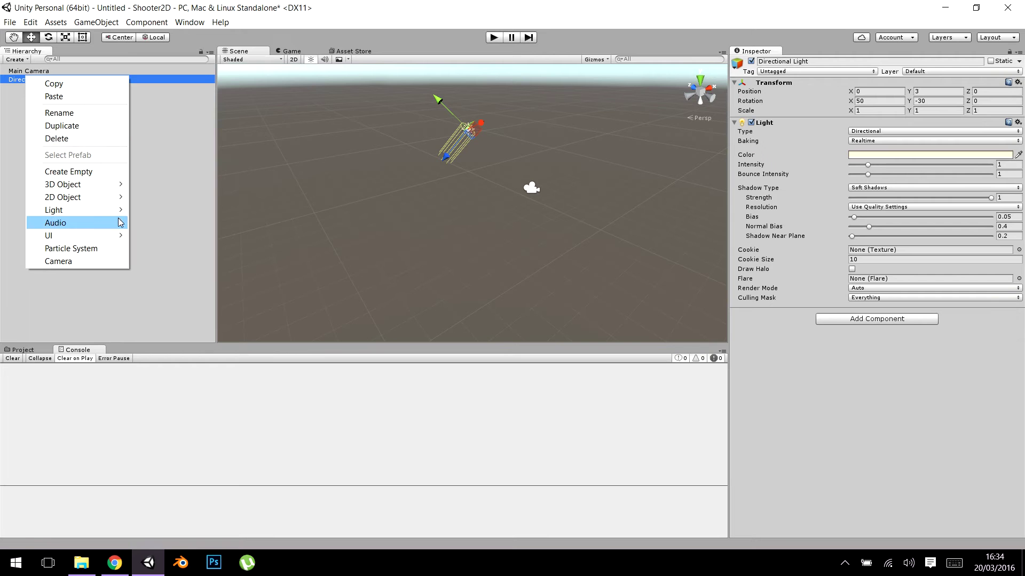
{"action": "left_click", "coordinate": [521, 458]}
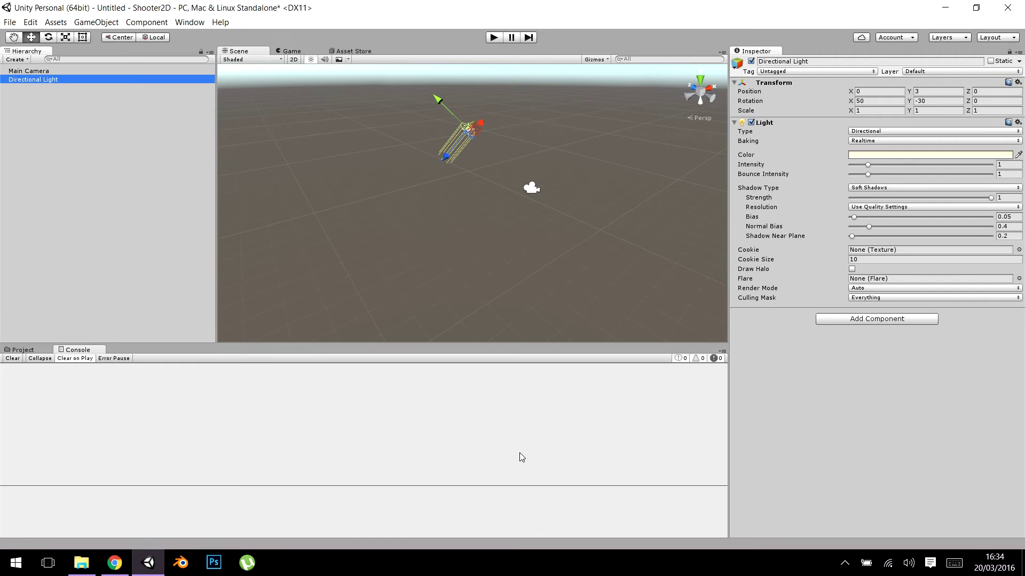
{"action": "left_click", "coordinate": [43, 350]}
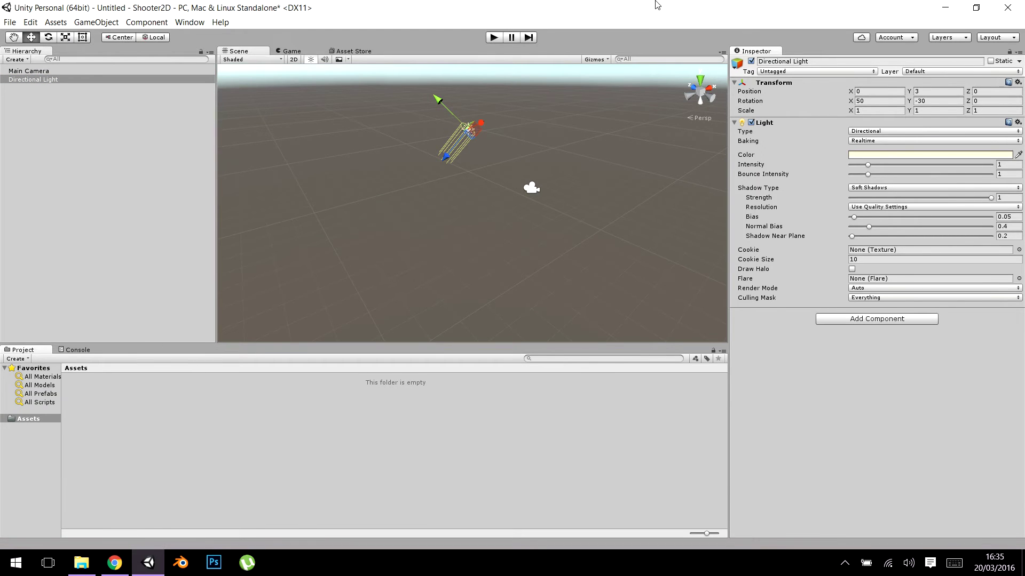
Step: Snap Unity to the right half and move the Fonts, Graphics and Sounds folders left
{"action": "left_click_drag", "start_coordinate": [656, 4], "coordinate": [1022, 318]}
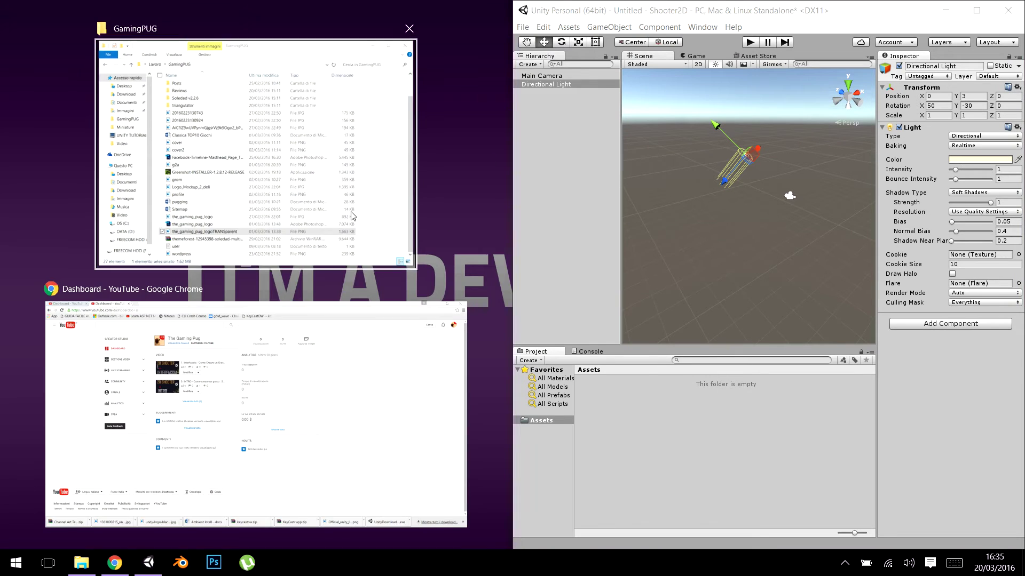
{"action": "left_click", "coordinate": [395, 203]}
{"action": "left_click", "coordinate": [495, 11]}
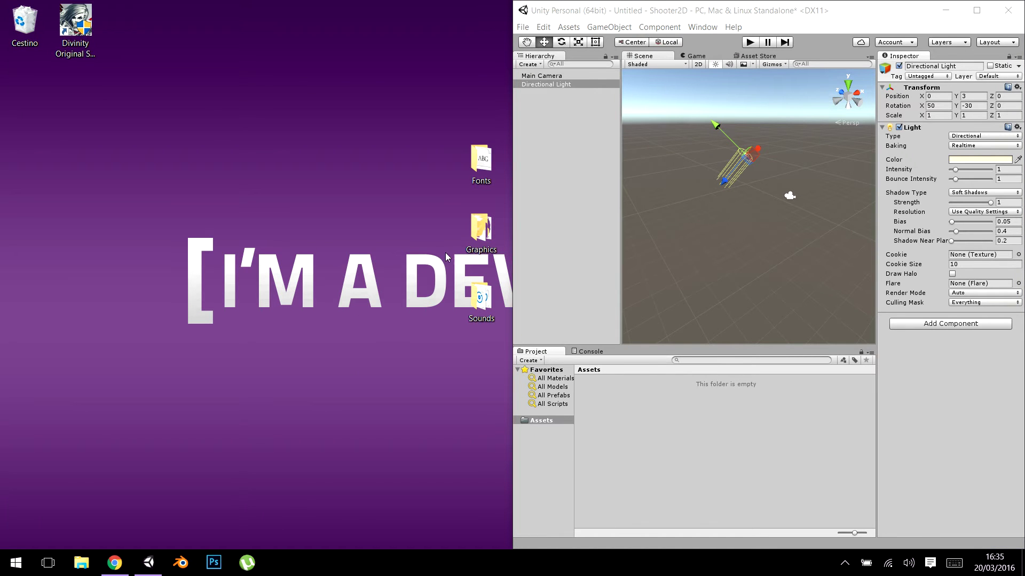
{"action": "left_click_drag", "start_coordinate": [412, 122], "coordinate": [506, 366]}
{"action": "left_click_drag", "start_coordinate": [491, 242], "coordinate": [291, 306]}
{"action": "left_click", "coordinate": [419, 401]}
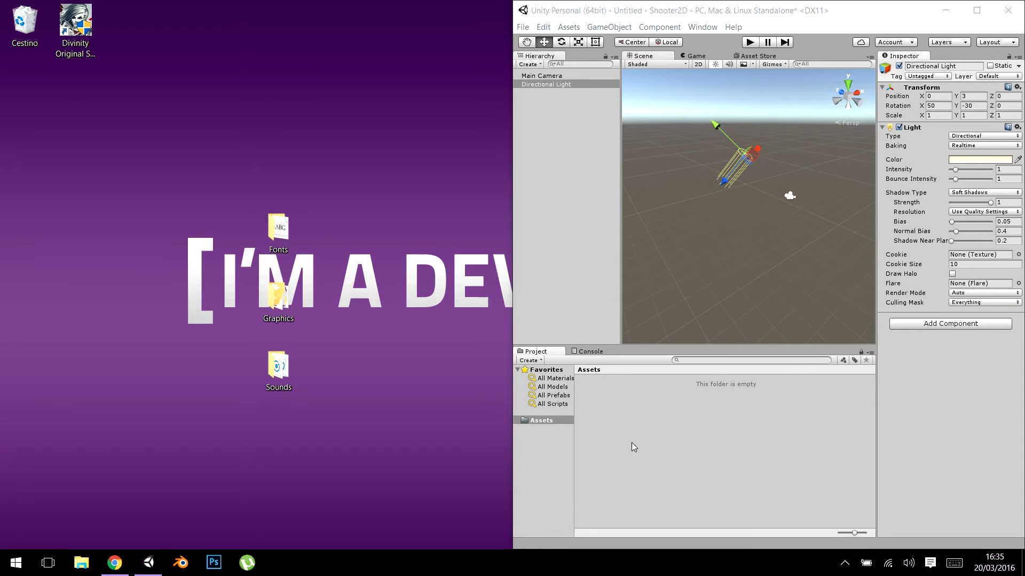
Step: Create a new folder named 'Imported' under Assets
{"action": "right_click", "coordinate": [552, 421]}
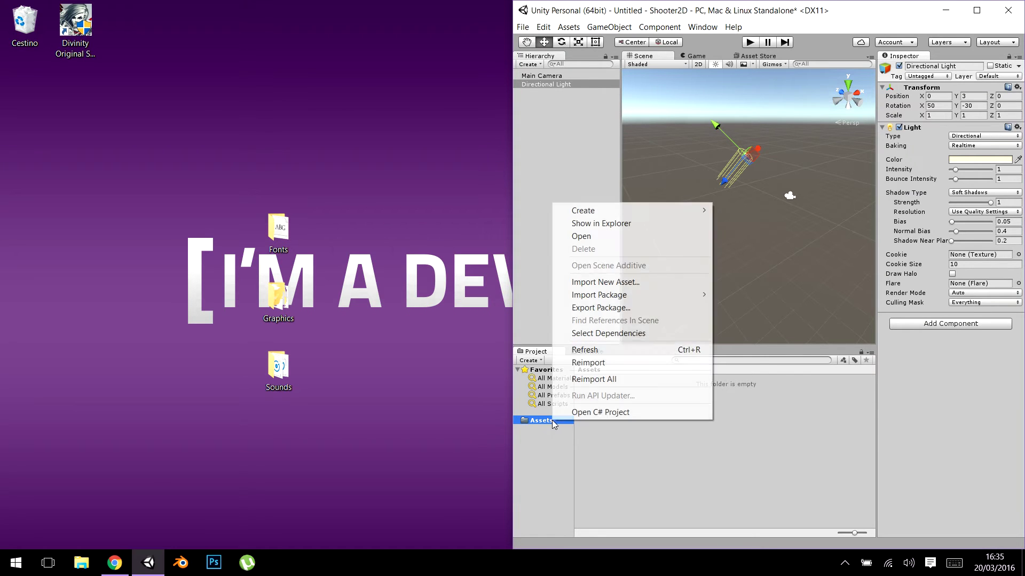
{"action": "mouse_move", "coordinate": [595, 210]}
{"action": "left_click", "coordinate": [455, 209]}
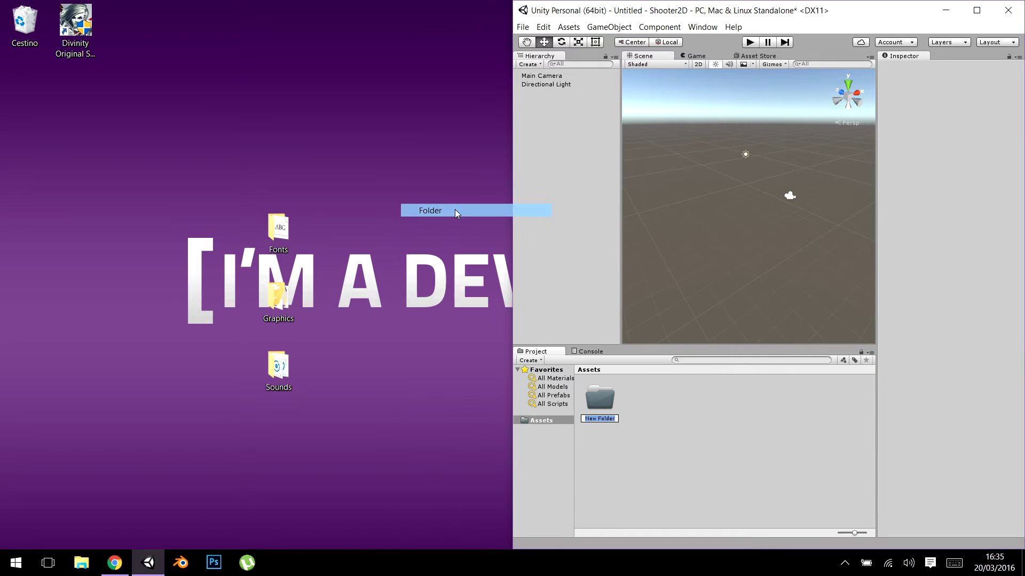
{"action": "type", "text": "I"}
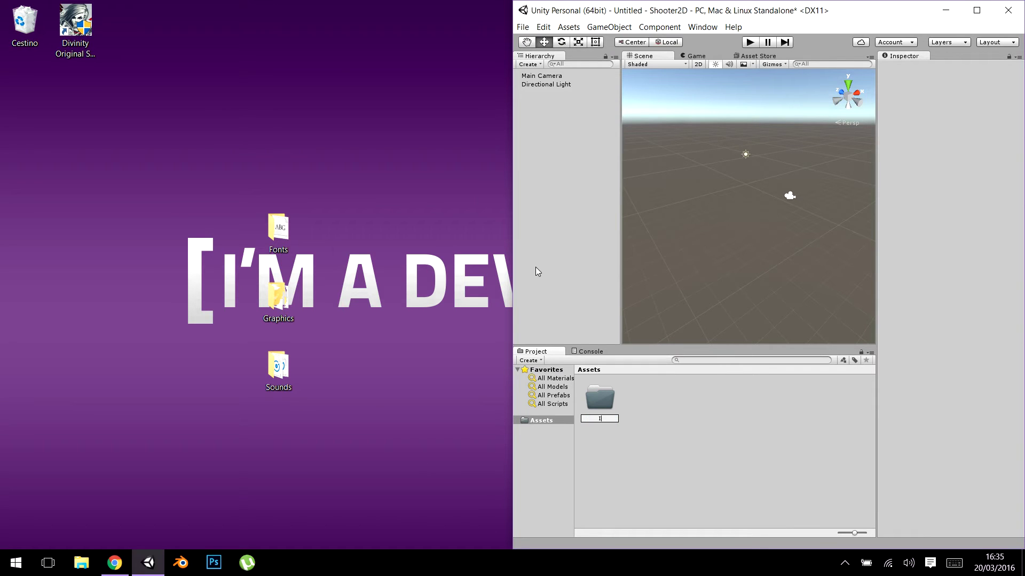
{"action": "type", "text": "mported"}
{"action": "key", "text": "Return"}
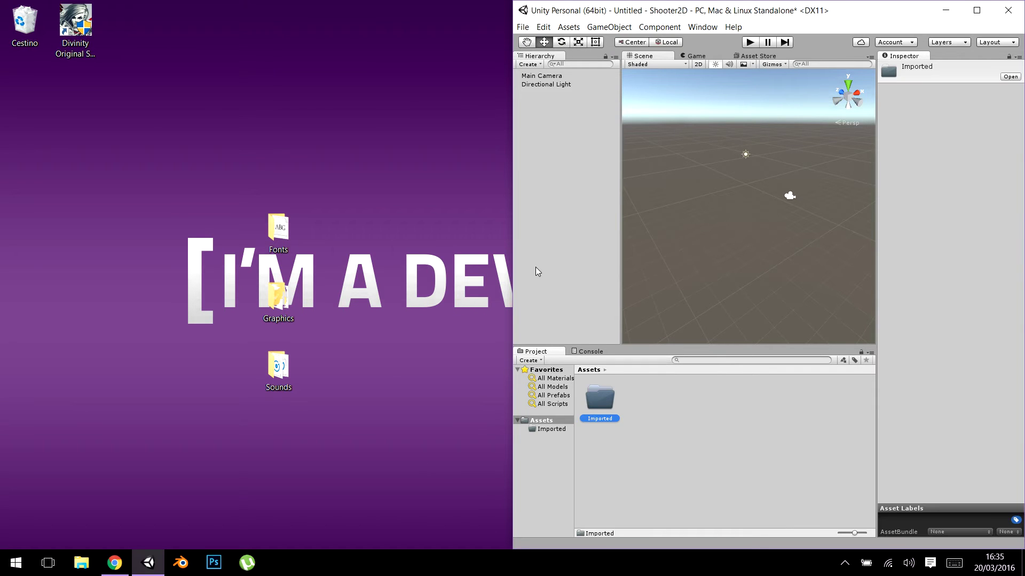
Step: Open Imported and drag the desktop Fonts, Graphics and Sounds folders into it
{"action": "left_click", "coordinate": [550, 433]}
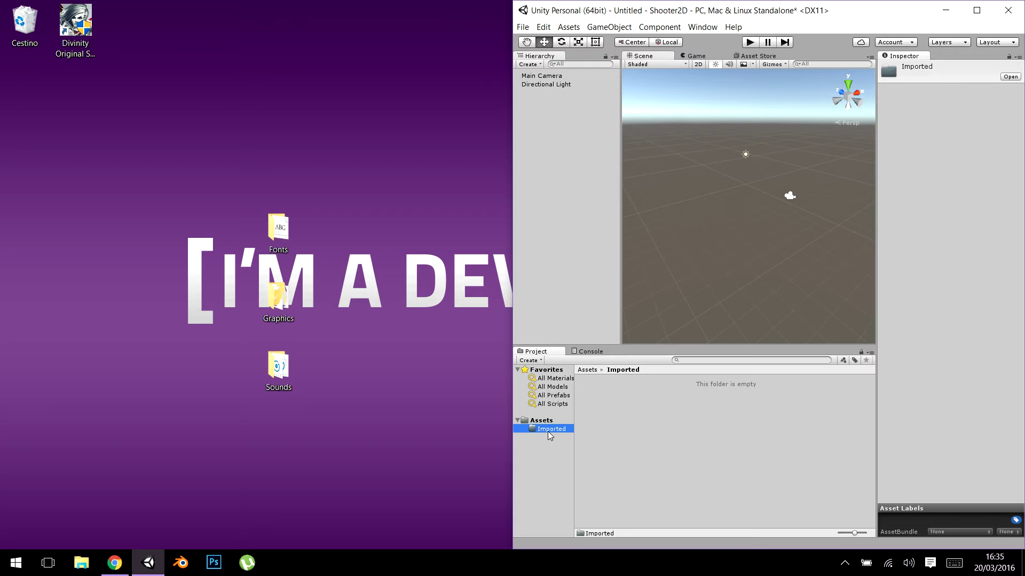
{"action": "left_click_drag", "start_coordinate": [223, 203], "coordinate": [344, 411]}
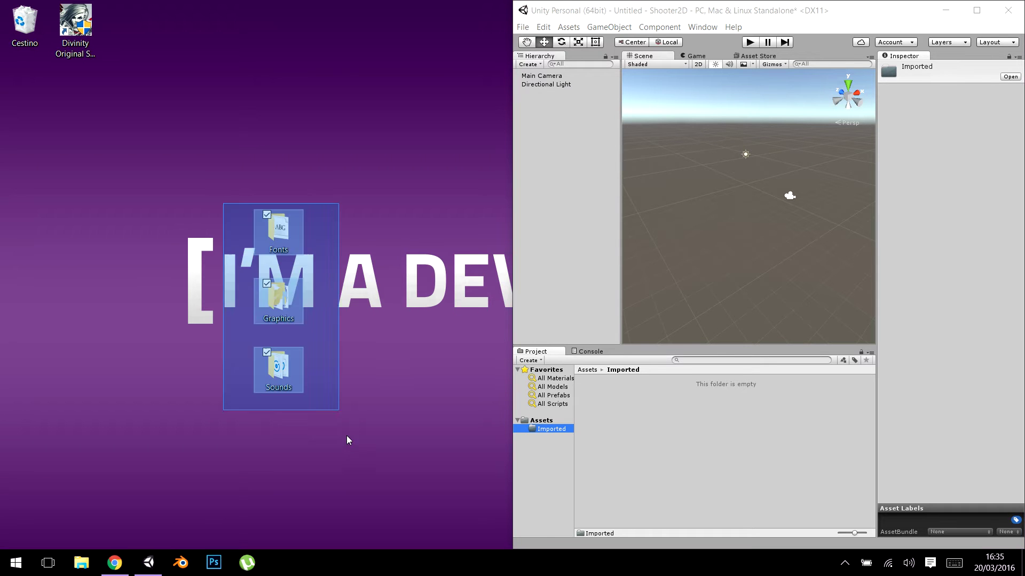
{"action": "mouse_move", "coordinate": [291, 241]}
{"action": "left_mouse_down"}
{"action": "mouse_move", "coordinate": [513, 434]}
{"action": "mouse_move", "coordinate": [550, 430]}
{"action": "left_mouse_up"}
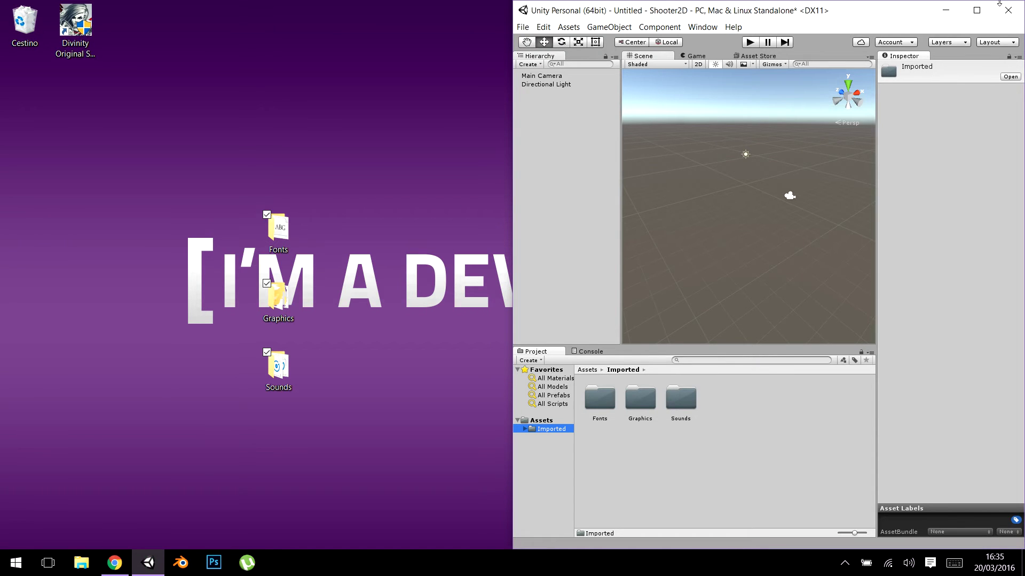
Step: Maximize Unity and browse the imported Fonts, Sounds and Graphics folders
{"action": "left_click", "coordinate": [976, 10]}
{"action": "double_click", "coordinate": [83, 405]}
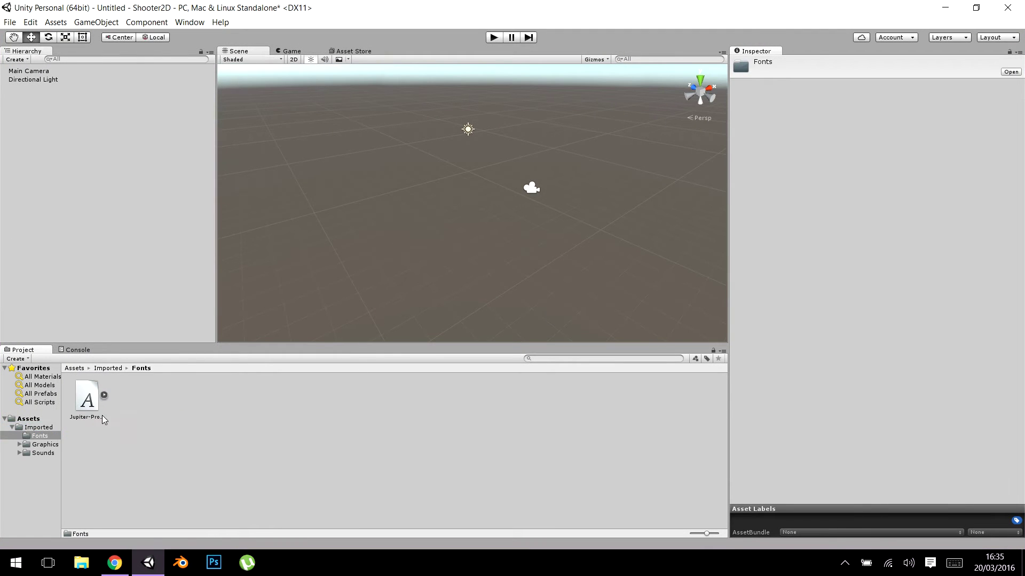
{"action": "left_click", "coordinate": [50, 444]}
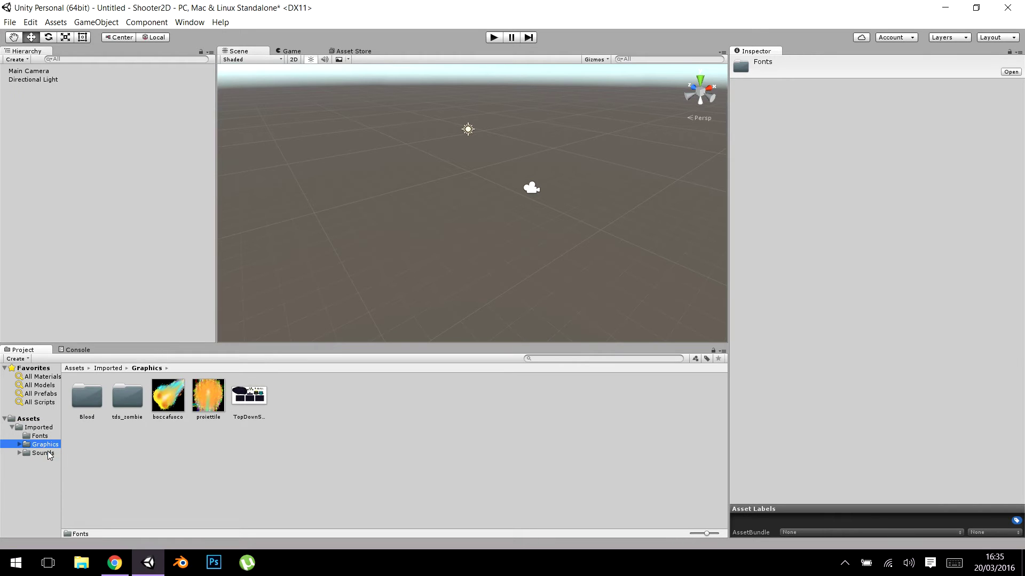
{"action": "left_click", "coordinate": [43, 452]}
{"action": "left_click", "coordinate": [45, 444]}
Step: Inspect the boccafuoco, TopDownShooterPublish_Lite and proiettile import settings, ending on boccafuoco
{"action": "left_click", "coordinate": [163, 409]}
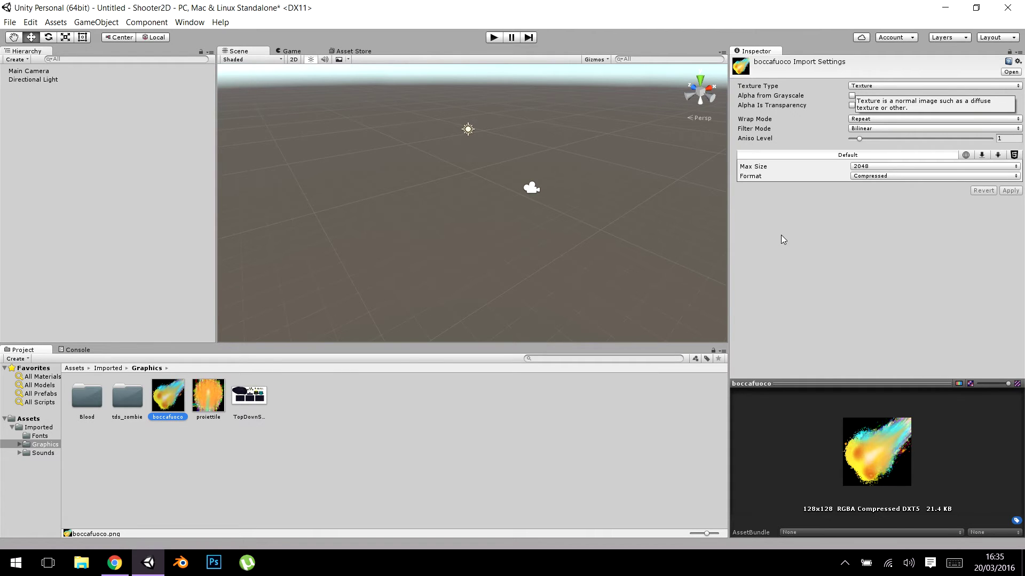
{"action": "left_click", "coordinate": [246, 397]}
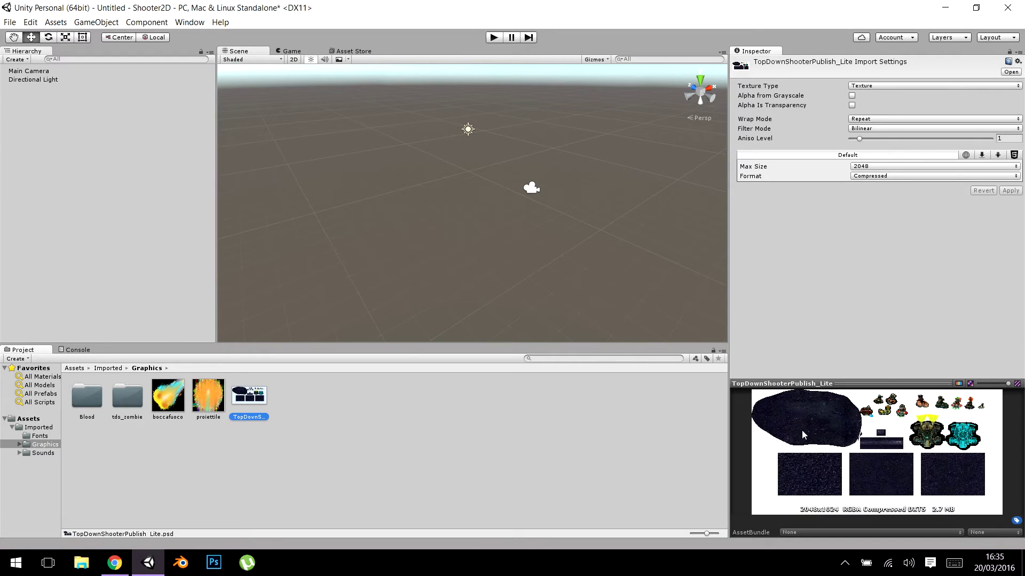
{"action": "left_click", "coordinate": [886, 380]}
{"action": "left_click", "coordinate": [208, 398]}
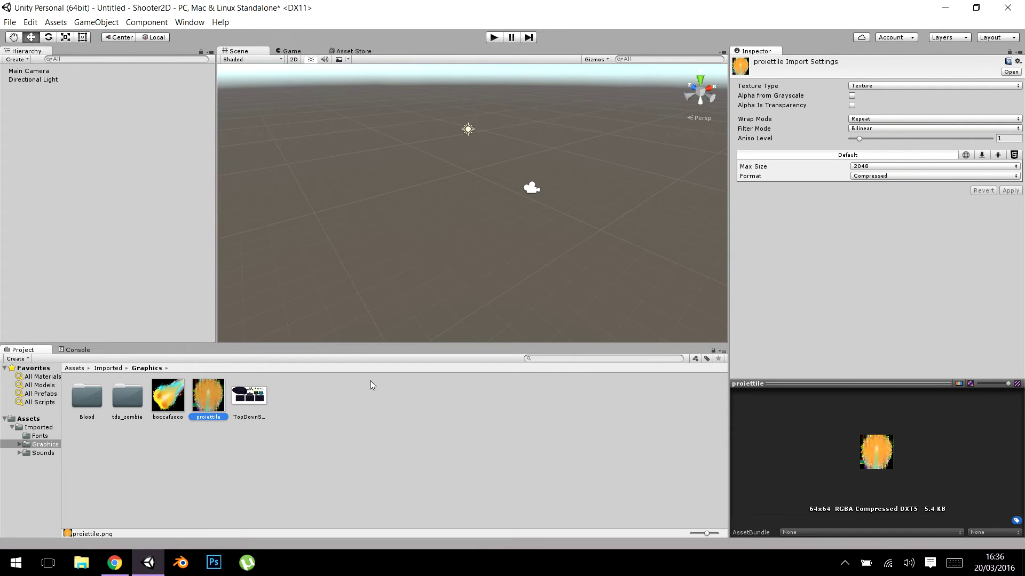
{"action": "left_click", "coordinate": [178, 415]}
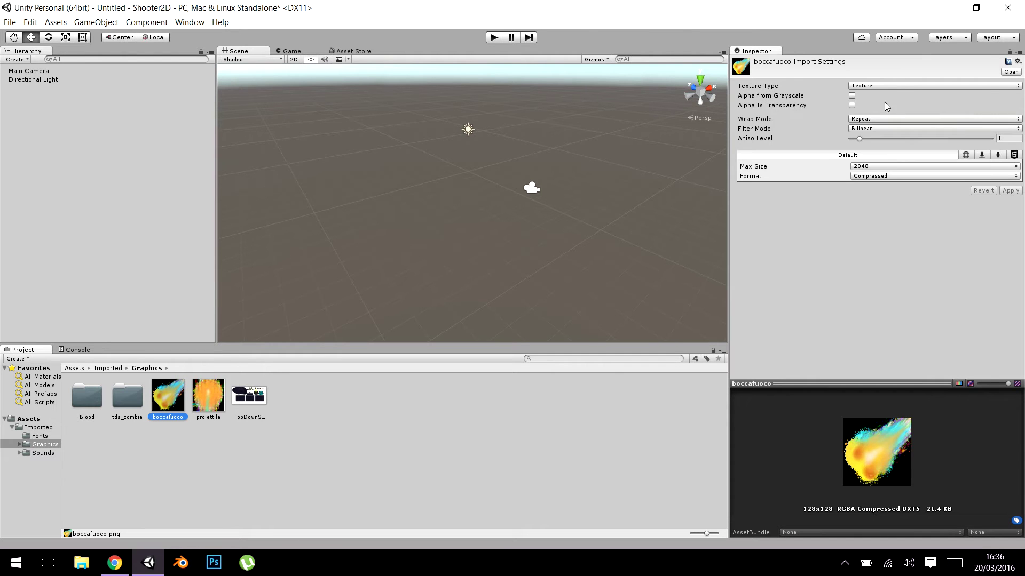
Step: Set boccafuoco and proiettile to Texture Type Sprite (2D and UI) and apply
{"action": "left_click", "coordinate": [901, 87]}
{"action": "left_click", "coordinate": [906, 144]}
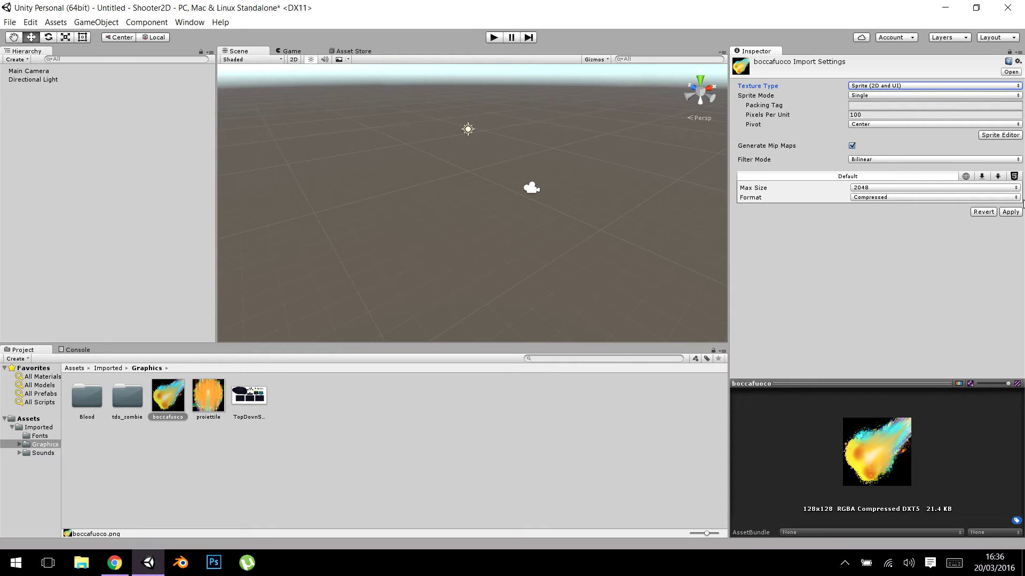
{"action": "left_click", "coordinate": [1010, 212]}
{"action": "left_click", "coordinate": [199, 409]}
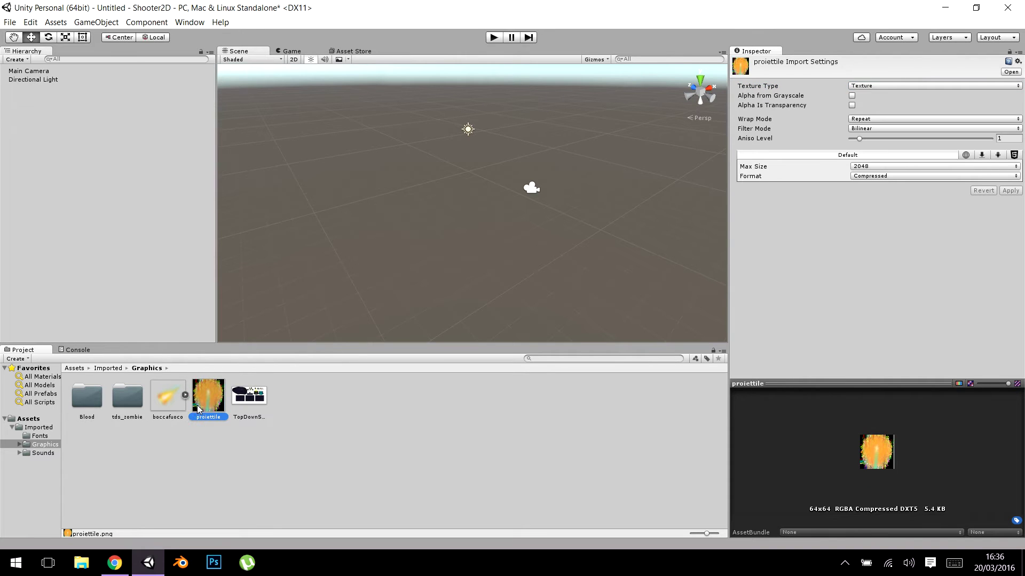
{"action": "left_click", "coordinate": [873, 88]}
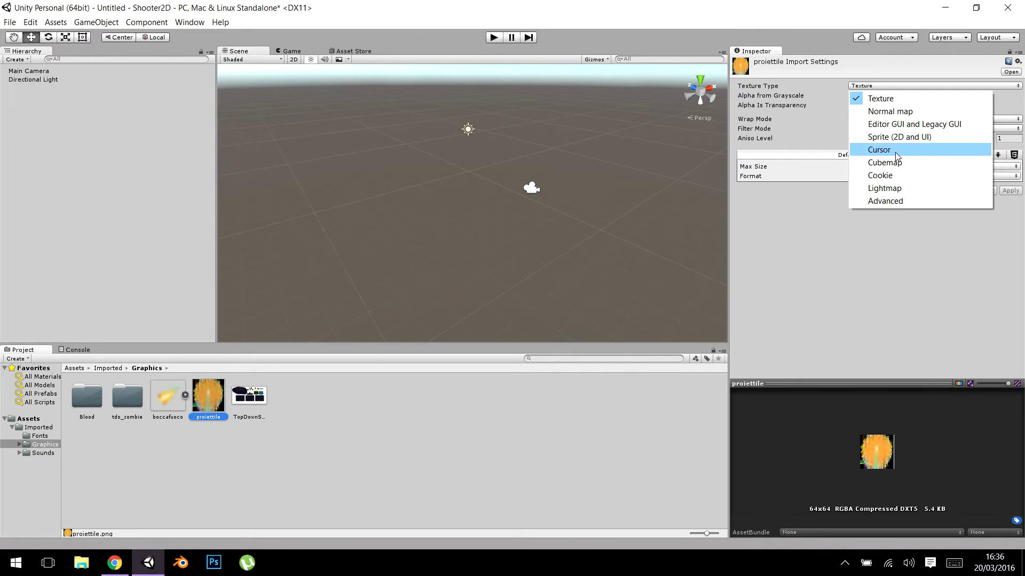
{"action": "left_click", "coordinate": [907, 137]}
{"action": "left_click", "coordinate": [1010, 211]}
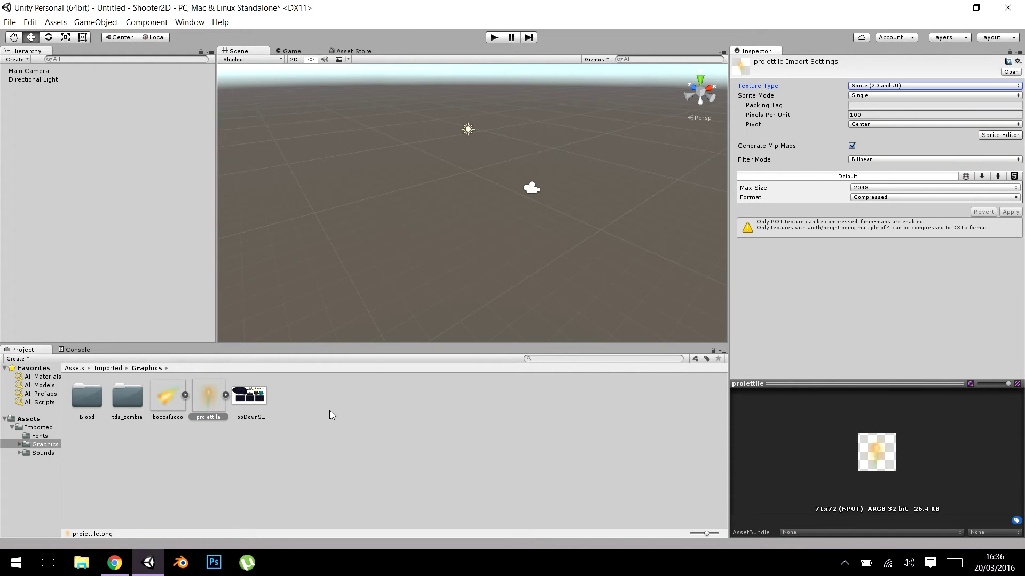
Step: Set the TopDownShooterPublish_Lite sheet to Sprite (2D and UI), apply, and enlarge its preview
{"action": "left_click", "coordinate": [248, 404]}
{"action": "left_click", "coordinate": [922, 86]}
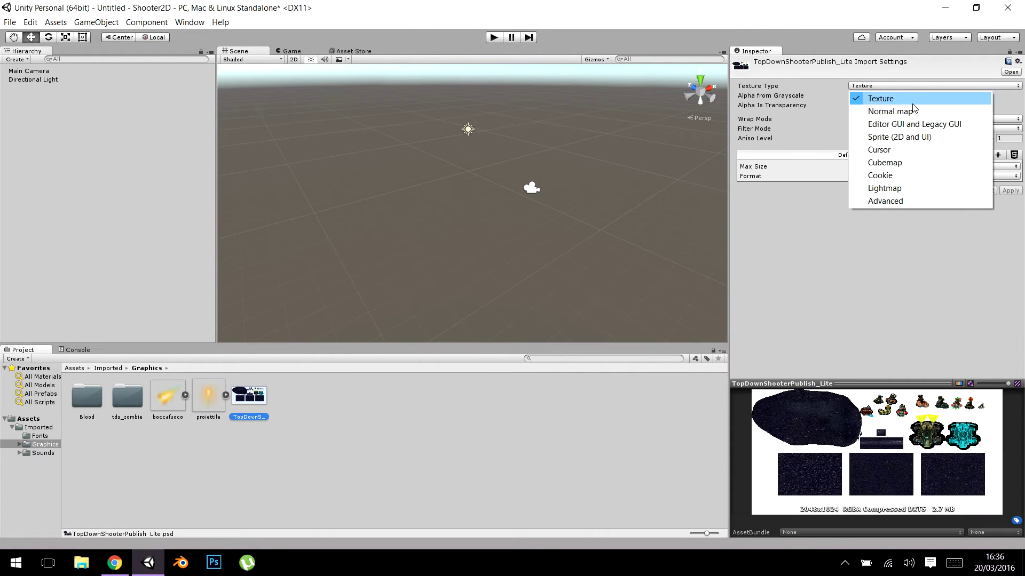
{"action": "left_click", "coordinate": [922, 137]}
{"action": "left_click", "coordinate": [1012, 213]}
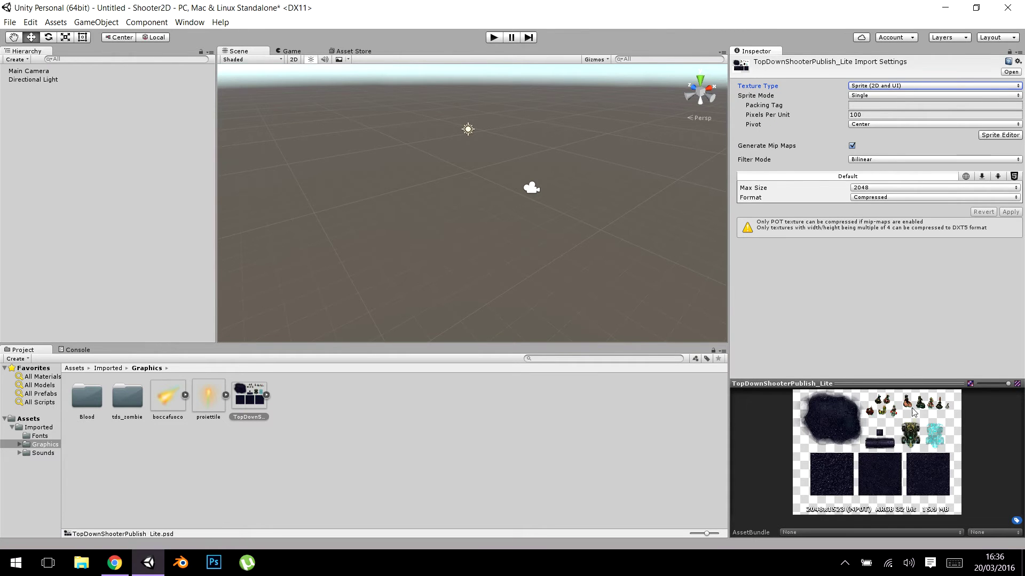
{"action": "left_click_drag", "start_coordinate": [906, 385], "coordinate": [916, 289]}
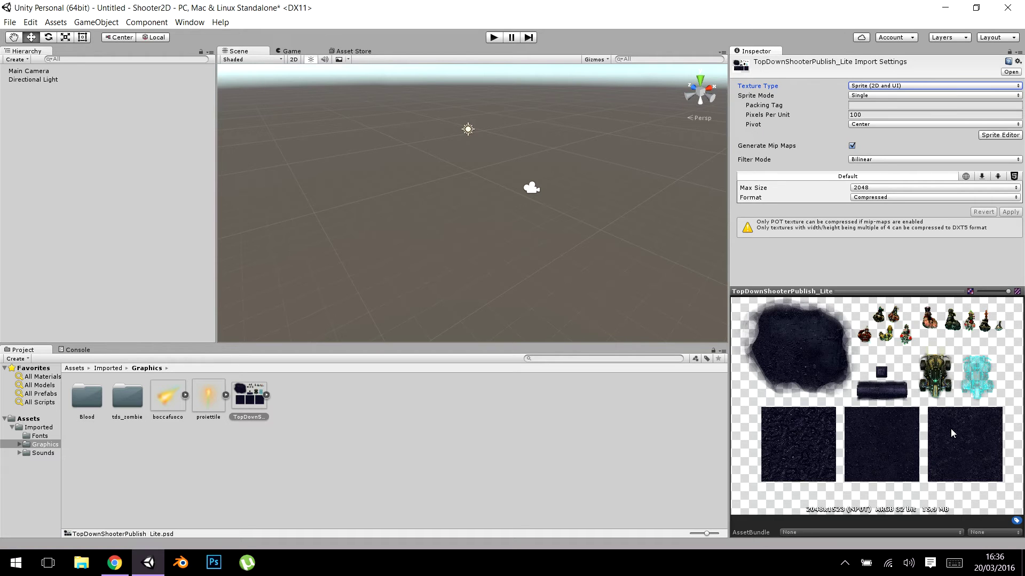
Step: Change the sheet's Sprite Mode to Multiple and open the Sprite Editor
{"action": "left_click", "coordinate": [764, 97]}
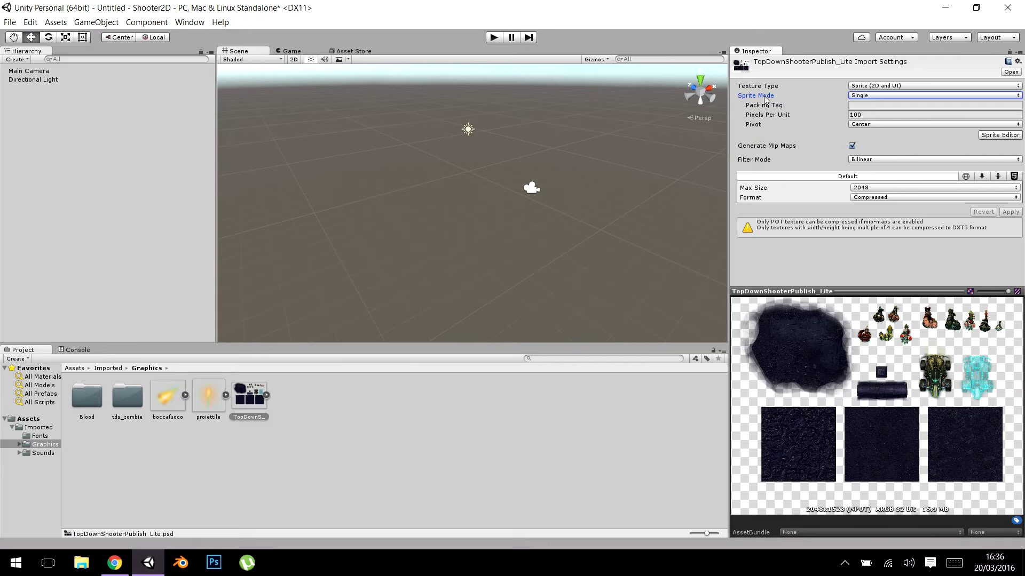
{"action": "left_click", "coordinate": [869, 98]}
{"action": "left_click", "coordinate": [882, 122]}
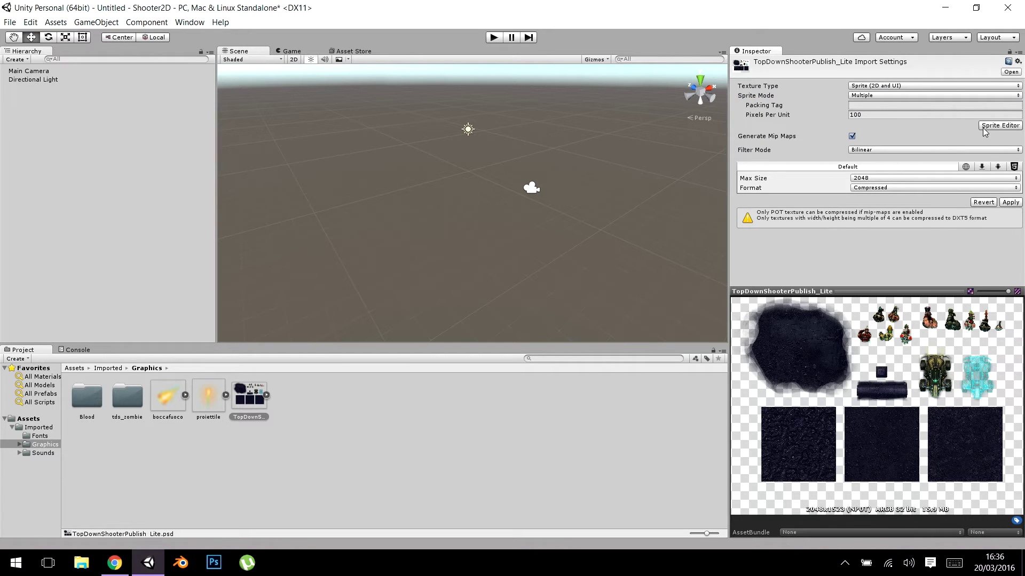
{"action": "left_click", "coordinate": [987, 127]}
Step: Apply the pending import settings and automatically slice the sheet into sprites
{"action": "left_click", "coordinate": [560, 304]}
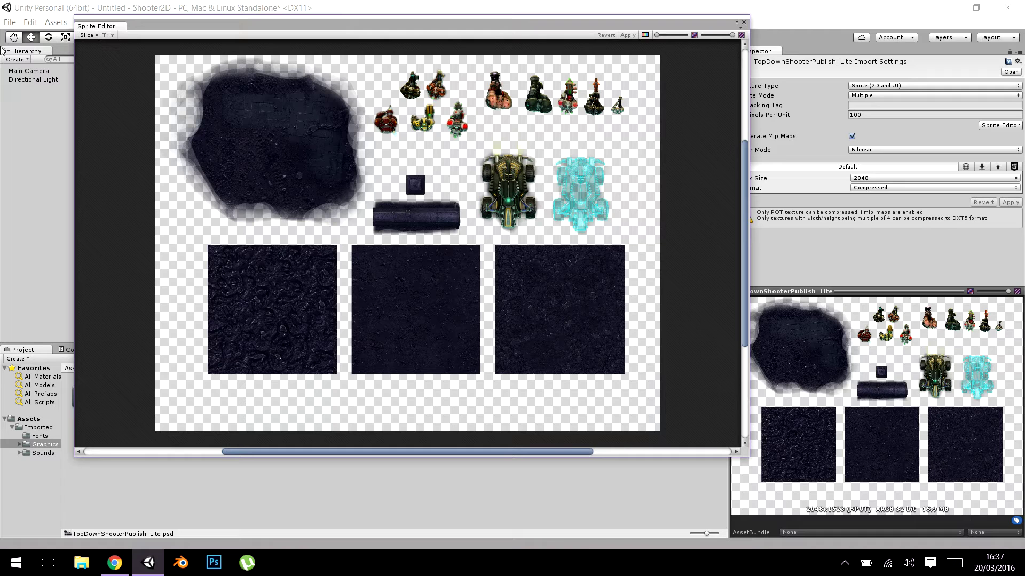
{"action": "left_click", "coordinate": [89, 39]}
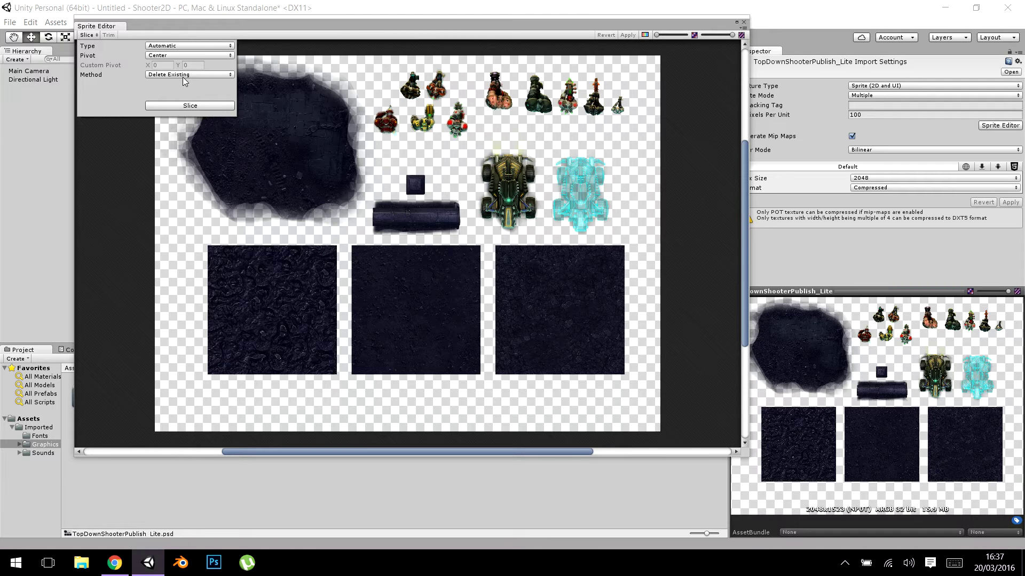
{"action": "left_click", "coordinate": [196, 108]}
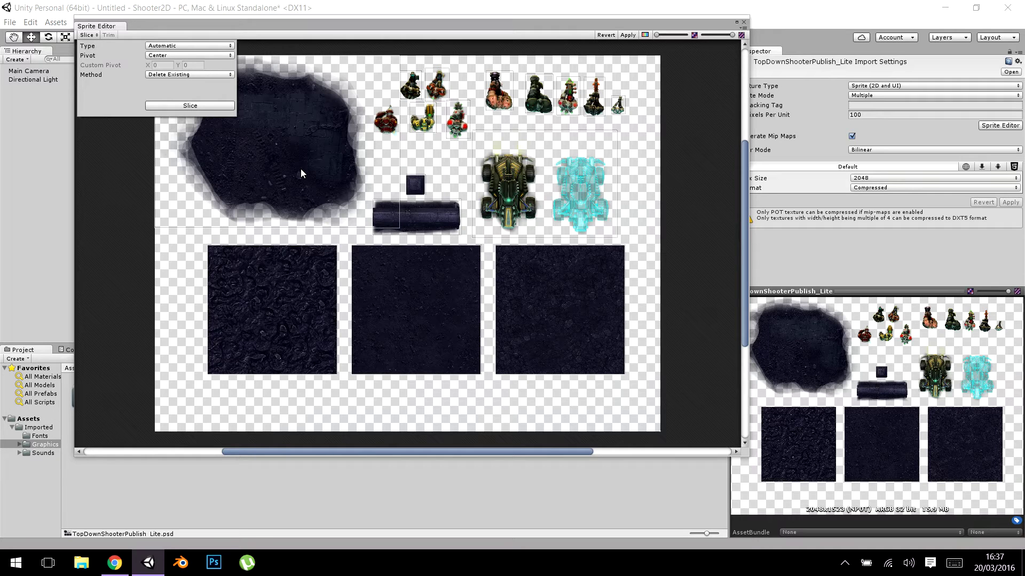
{"action": "left_click", "coordinate": [159, 268]}
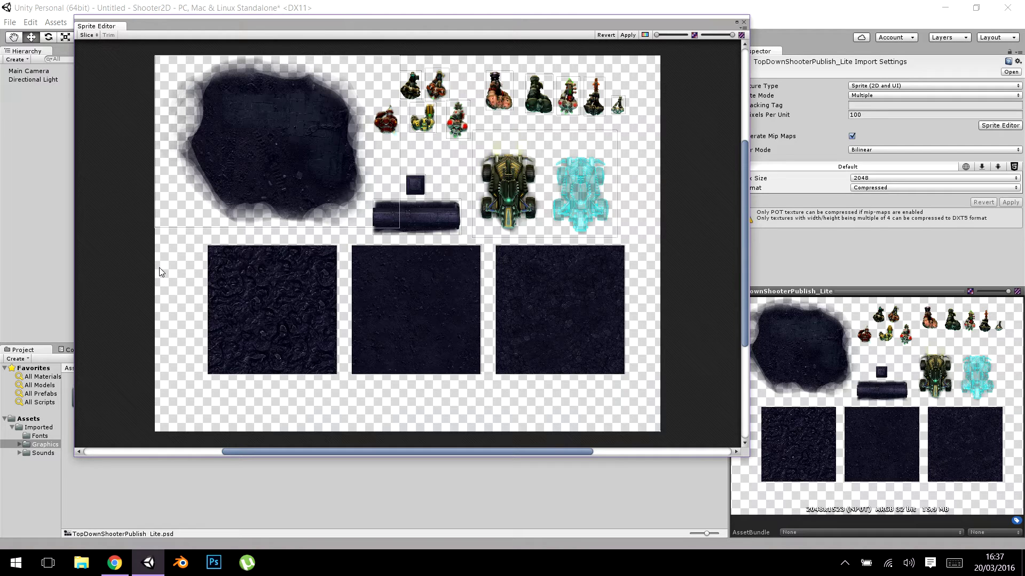
Step: Adjust the dark blob sprite's slice and right border so it fits the blob
{"action": "left_click", "coordinate": [231, 129]}
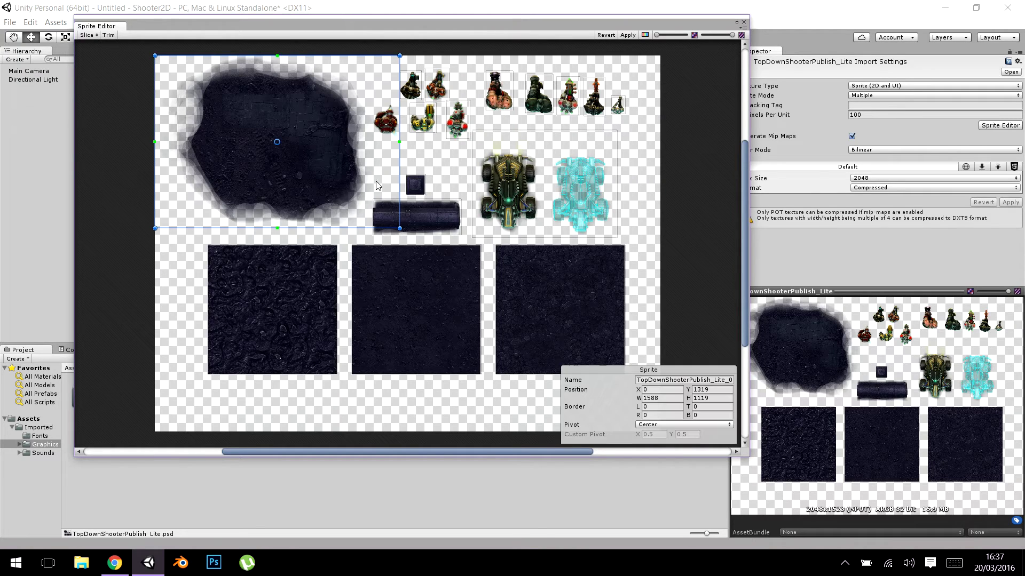
{"action": "left_click", "coordinate": [531, 303]}
{"action": "left_click", "coordinate": [384, 209]}
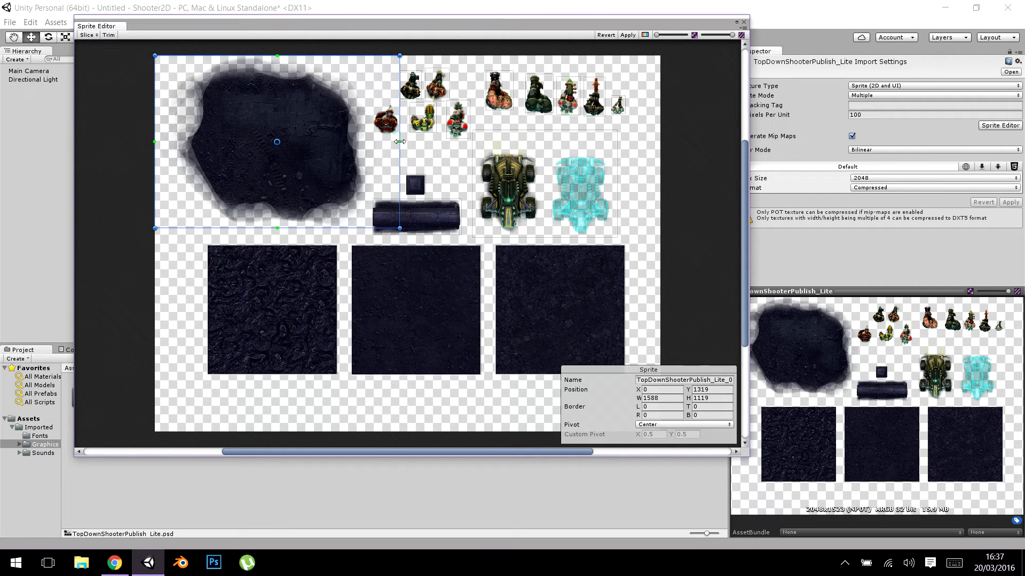
{"action": "left_click_drag", "start_coordinate": [400, 141], "coordinate": [363, 141]}
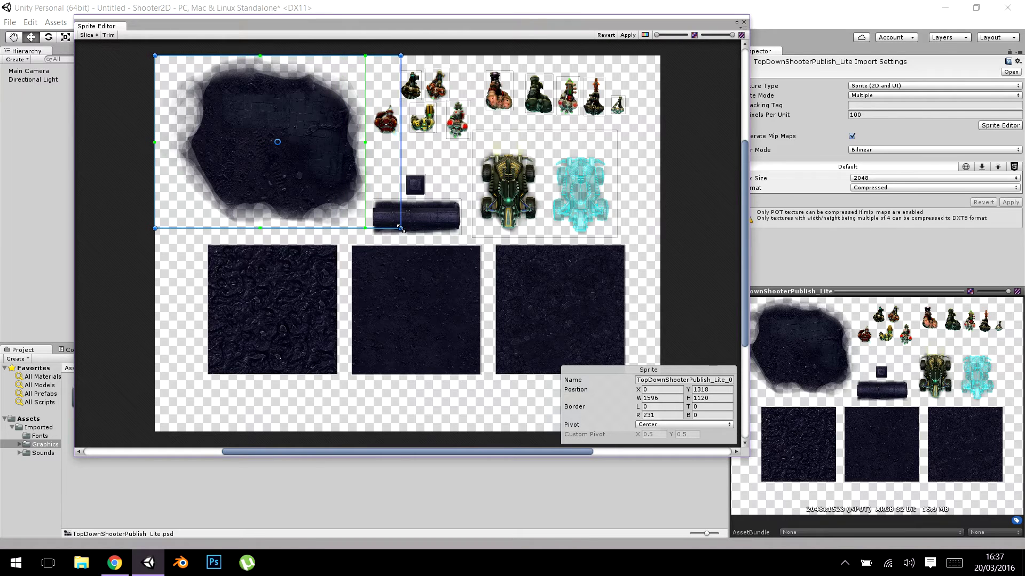
{"action": "left_click_drag", "start_coordinate": [399, 203], "coordinate": [404, 182]}
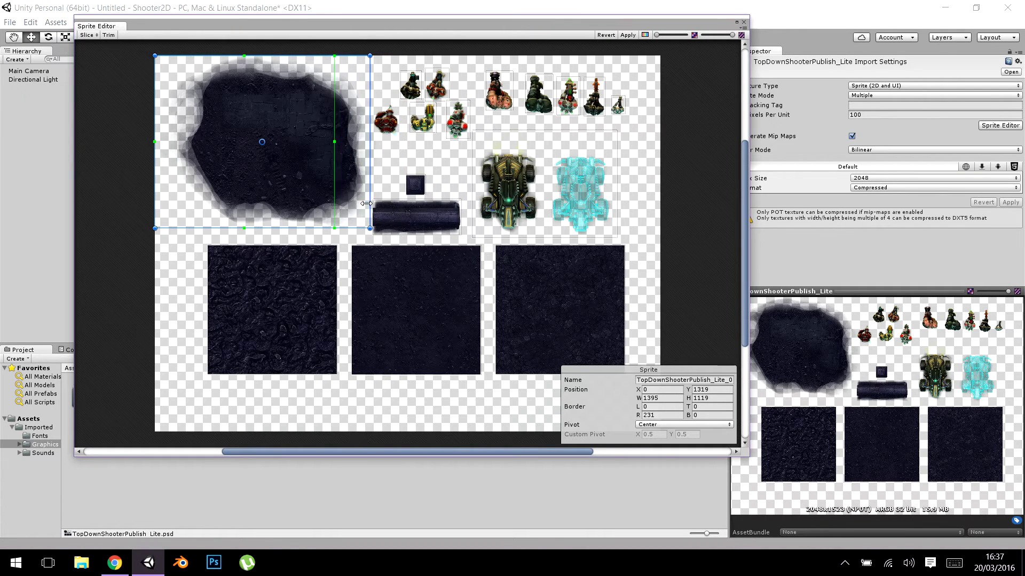
{"action": "left_click_drag", "start_coordinate": [369, 143], "coordinate": [391, 143]}
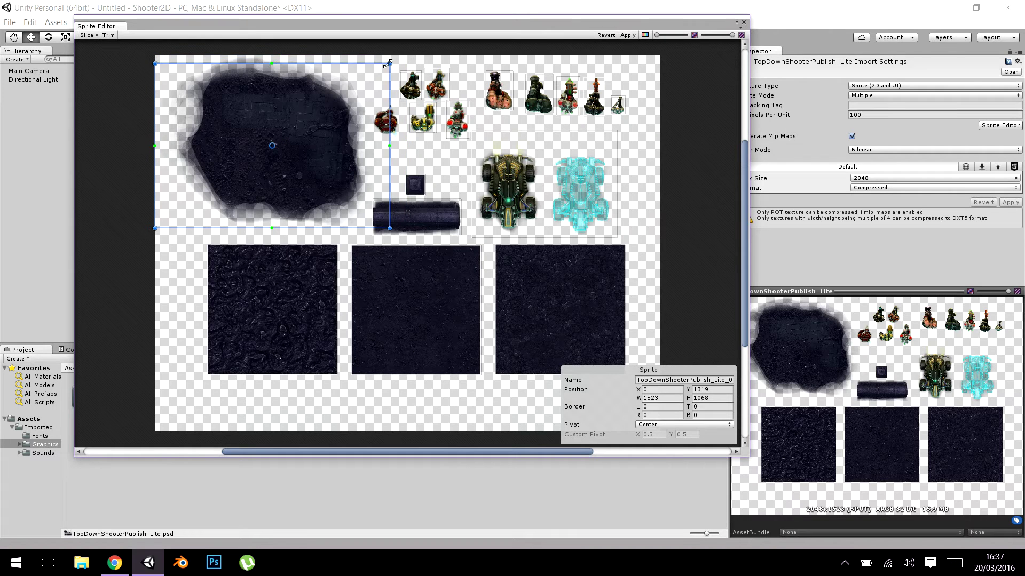
{"action": "left_click_drag", "start_coordinate": [404, 56], "coordinate": [364, 55]}
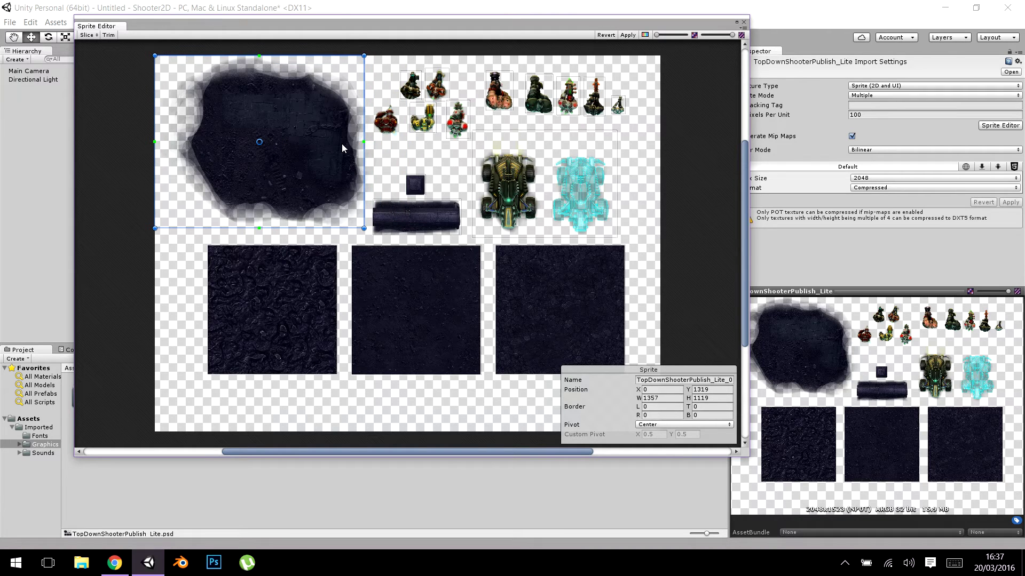
Step: Shrink the car sprite's slice to fit only the car
{"action": "left_click", "coordinate": [415, 169]}
{"action": "left_click", "coordinate": [609, 185]}
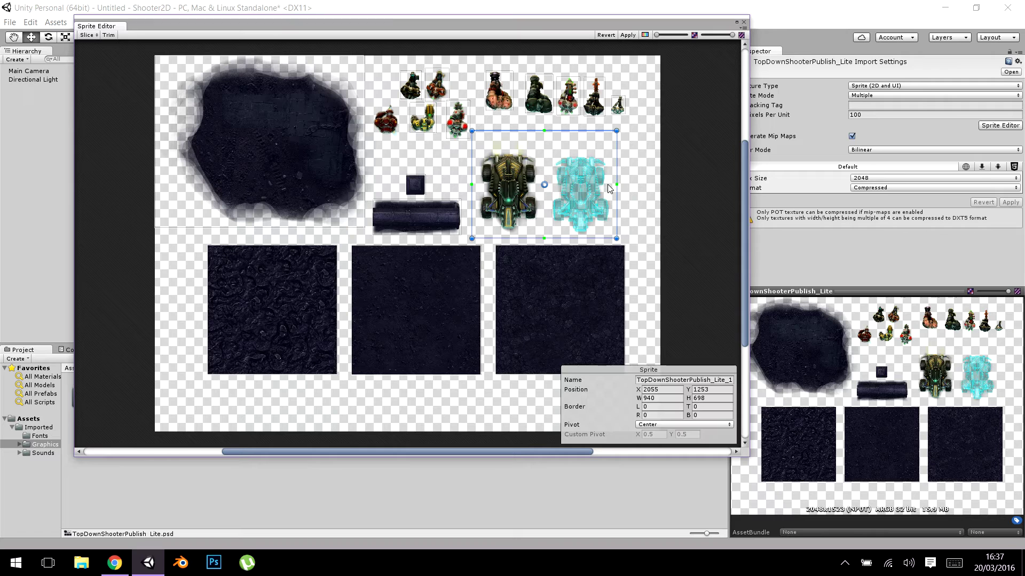
{"action": "left_click_drag", "start_coordinate": [616, 130], "coordinate": [542, 144]}
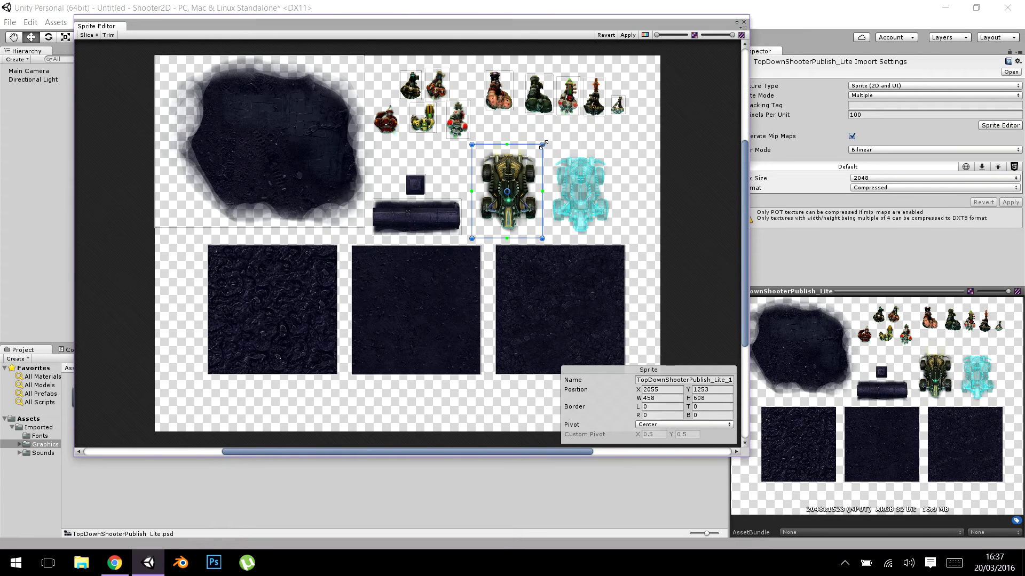
{"action": "left_click", "coordinate": [568, 193]}
{"action": "left_click", "coordinate": [511, 191]}
{"action": "left_click", "coordinate": [557, 146]}
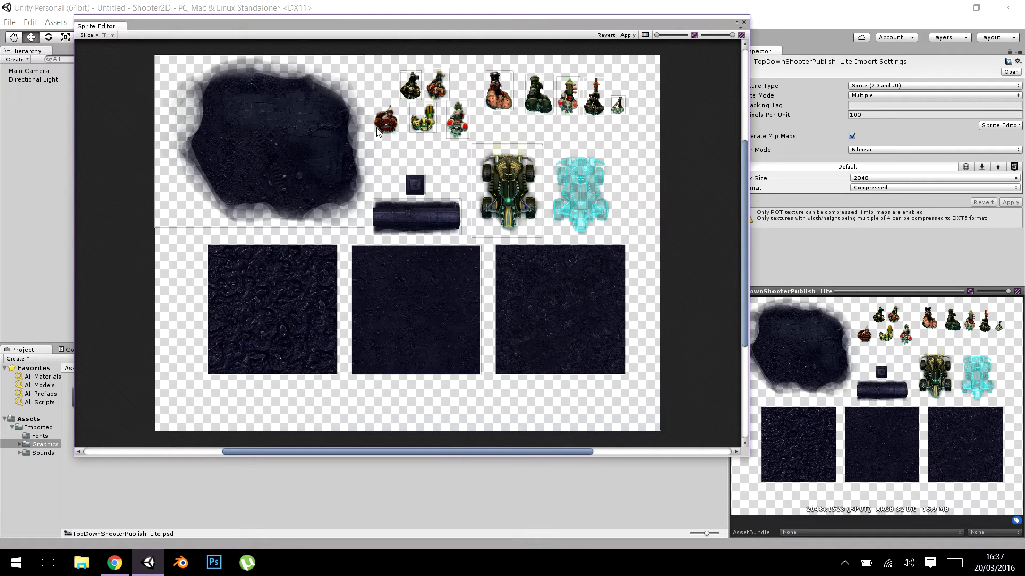
Step: Check the square, barrel, tower and small sprite slices, then apply the slicing and close the editor
{"action": "left_click", "coordinate": [458, 318]}
{"action": "left_click", "coordinate": [268, 297]}
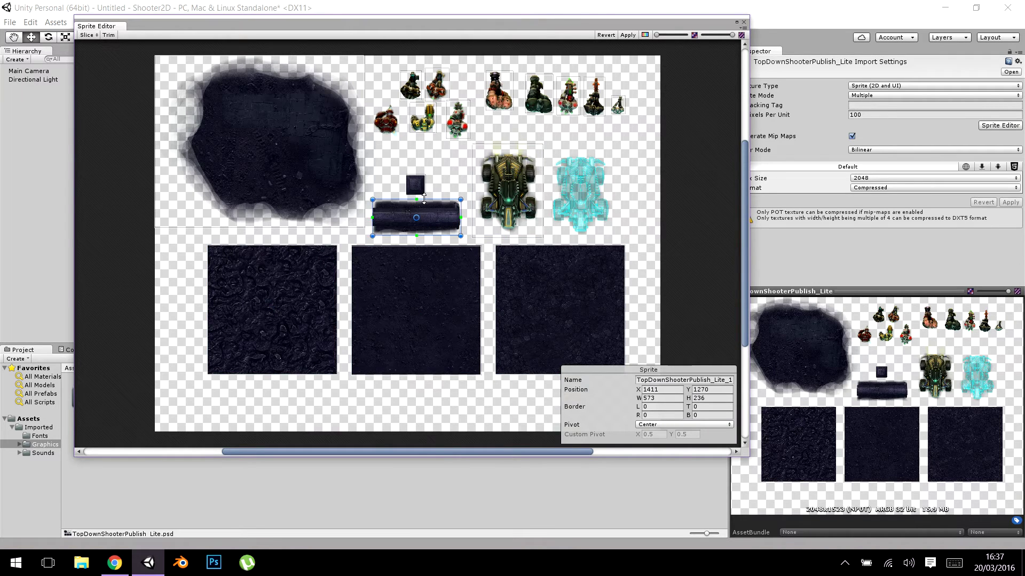
{"action": "left_click", "coordinate": [415, 184]}
{"action": "left_click", "coordinate": [411, 85]}
{"action": "left_click", "coordinate": [435, 84]}
{"action": "left_click", "coordinate": [457, 119]}
{"action": "left_click", "coordinate": [498, 91]}
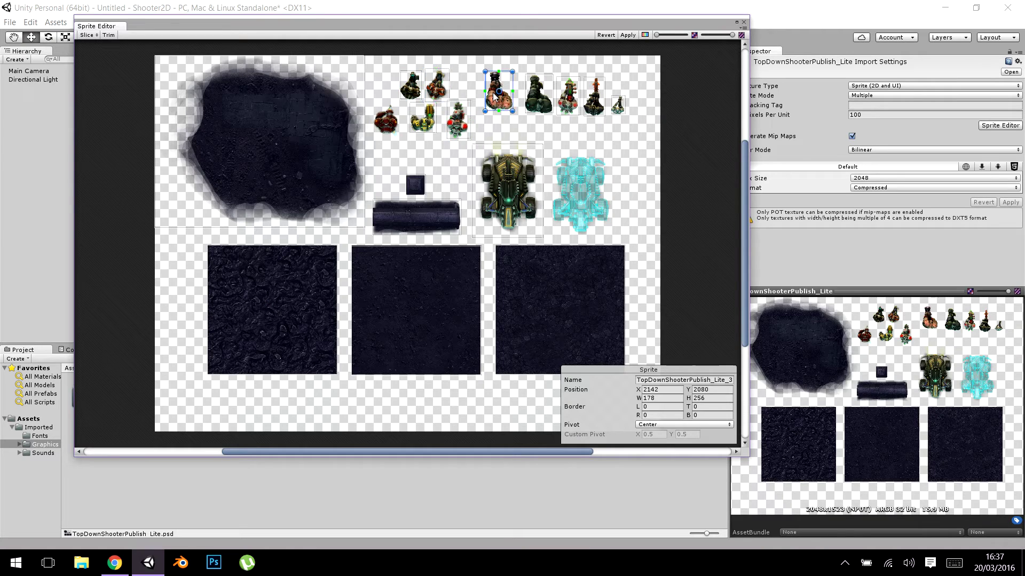
{"action": "left_click", "coordinate": [538, 94]}
{"action": "left_click", "coordinate": [568, 99]}
{"action": "left_click", "coordinate": [616, 105]}
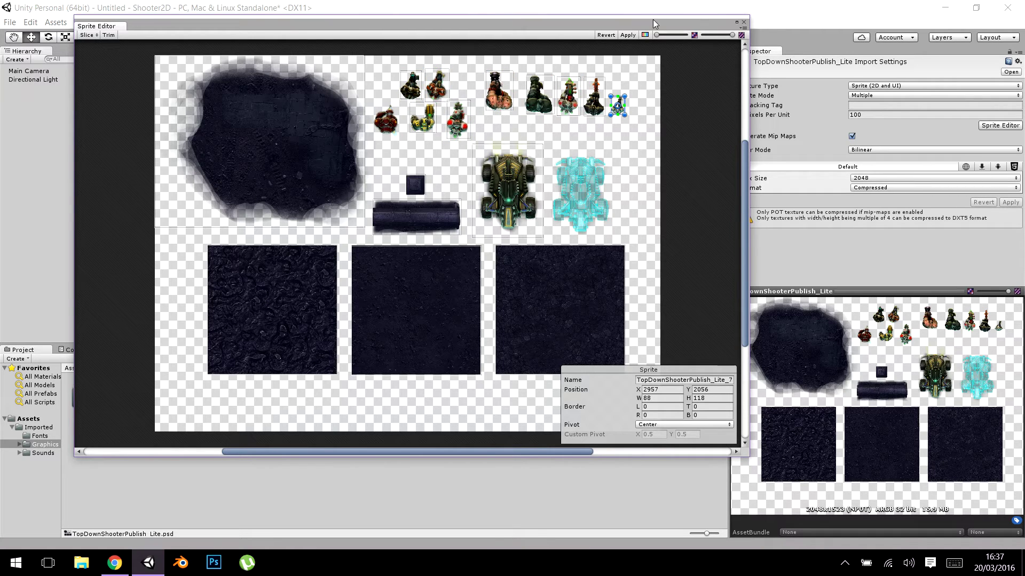
{"action": "left_click", "coordinate": [627, 35]}
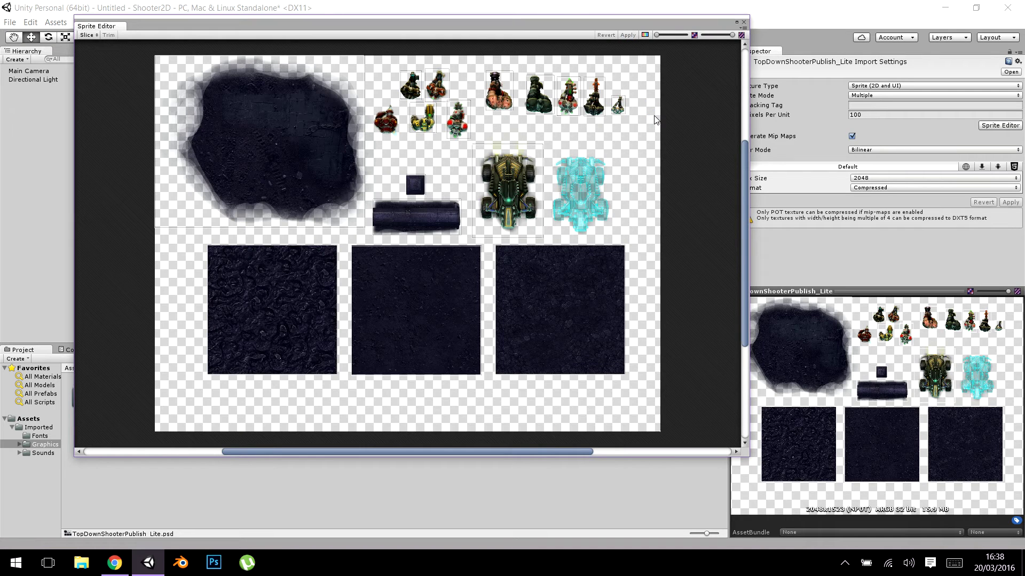
{"action": "left_click", "coordinate": [743, 21]}
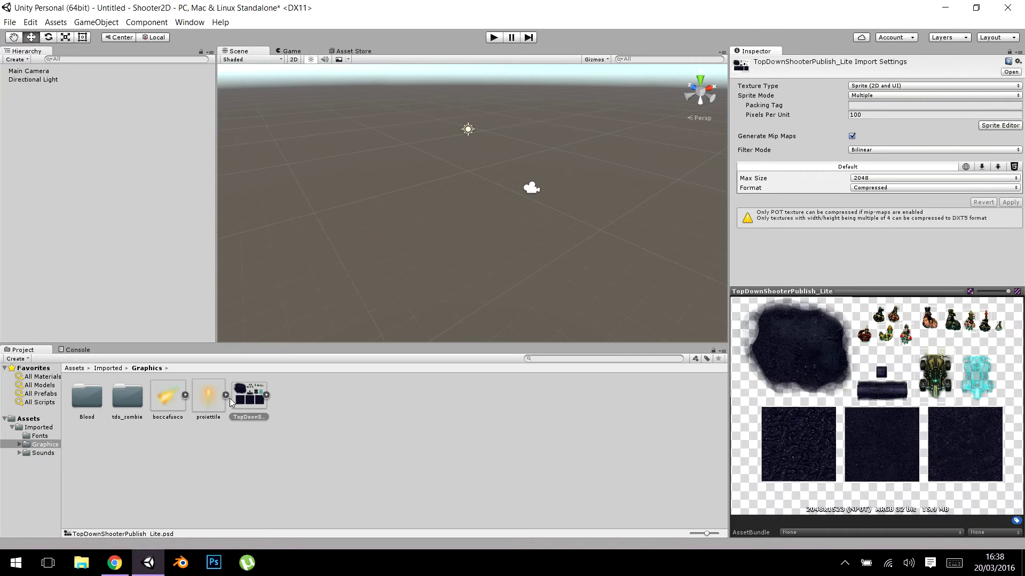
Step: Expand the TopDownShooterPublish_Lite sheet and preview each sliced sprite in turn
{"action": "left_click", "coordinate": [267, 395]}
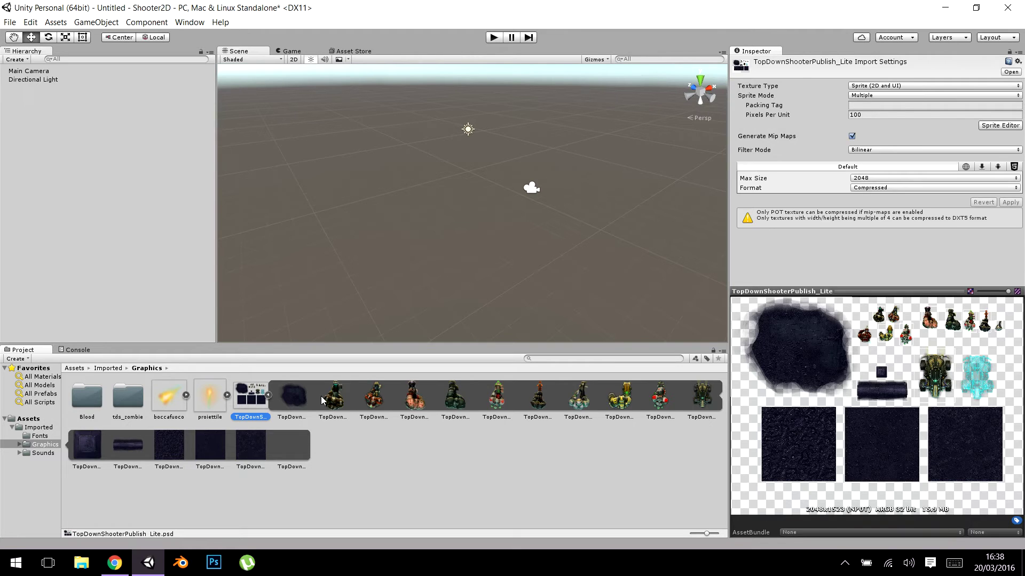
{"action": "left_click", "coordinate": [328, 399]}
{"action": "left_click", "coordinate": [364, 402]}
{"action": "left_click", "coordinate": [416, 401]}
{"action": "left_click", "coordinate": [499, 403]}
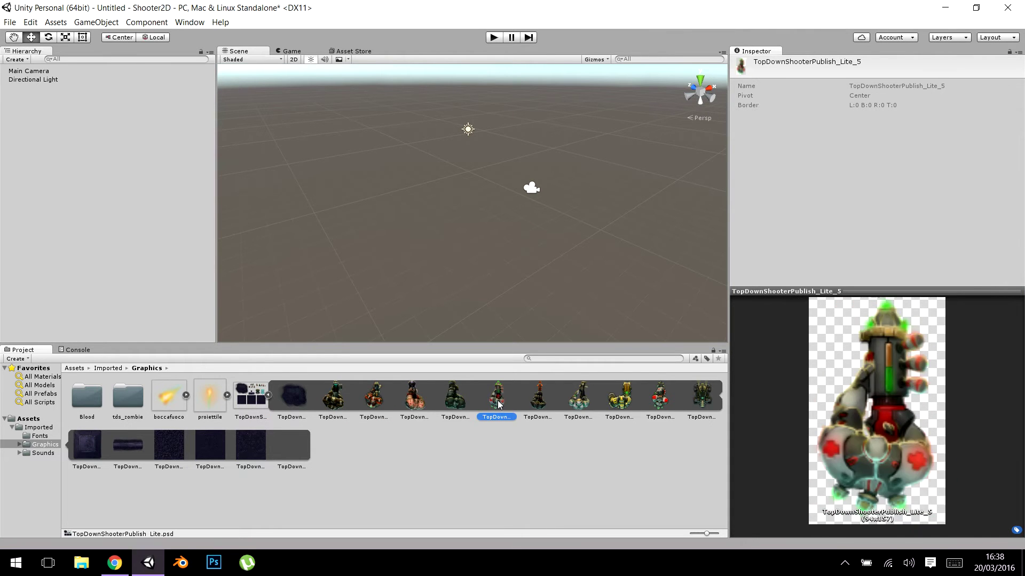
{"action": "left_click", "coordinate": [539, 403]}
{"action": "left_click", "coordinate": [580, 403]}
{"action": "left_click", "coordinate": [619, 403]}
{"action": "left_click", "coordinate": [662, 403]}
{"action": "left_click", "coordinate": [701, 401]}
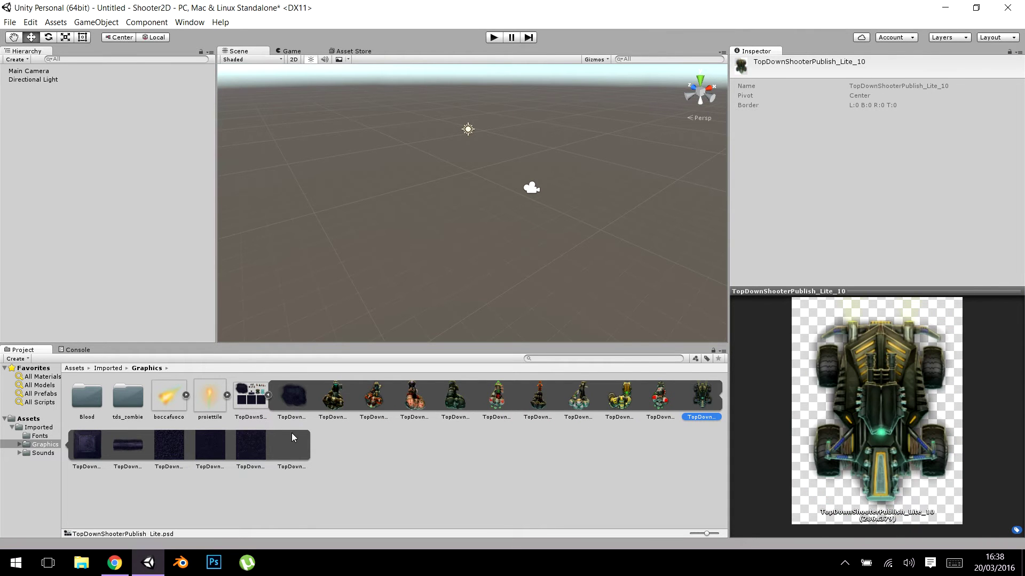
Step: Step through the sprites from the dark blob to Lite_1 with arrow keys, then deselect
{"action": "left_click", "coordinate": [291, 400]}
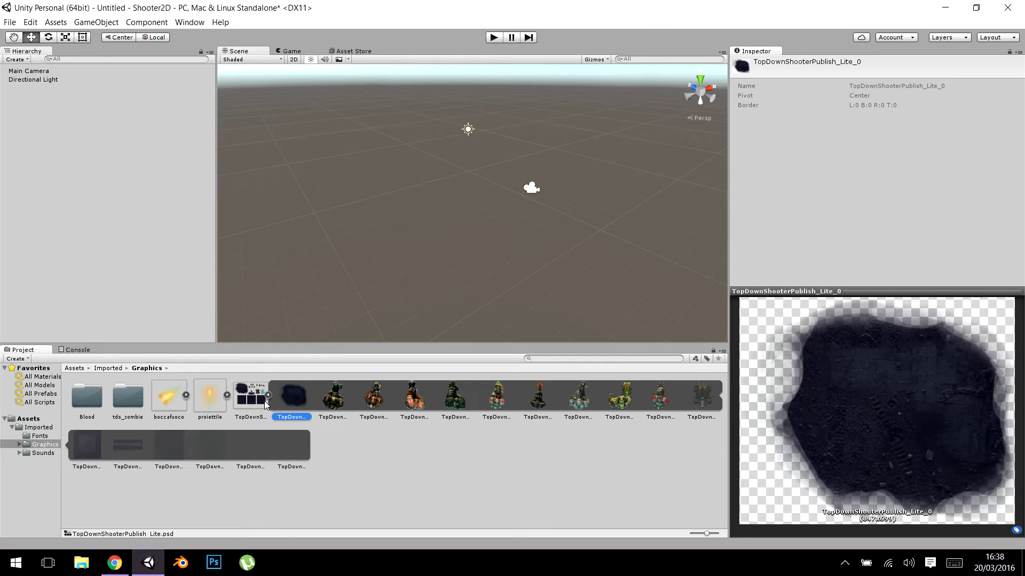
{"action": "key", "text": "Down"}
{"action": "key", "text": "Left"}
{"action": "key", "text": "Left"}
{"action": "key", "text": "Left"}
{"action": "key", "text": "Left"}
{"action": "key", "text": "Left"}
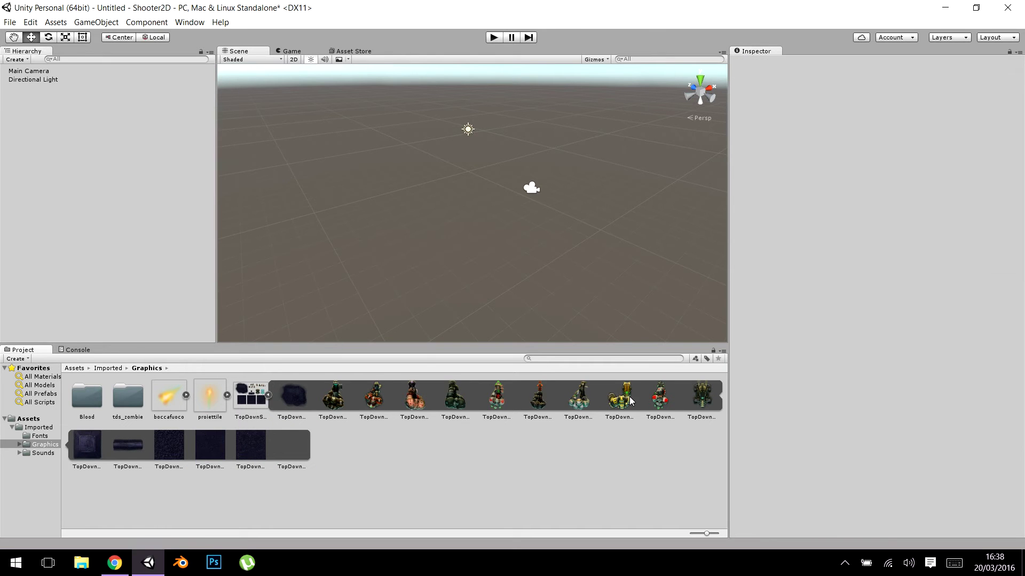
{"action": "key", "text": "Left"}
{"action": "key", "text": "Left"}
{"action": "key", "text": "Left"}
{"action": "key", "text": "Left"}
{"action": "key", "text": "Left"}
{"action": "key", "text": "Left"}
{"action": "left_click", "coordinate": [342, 402]}
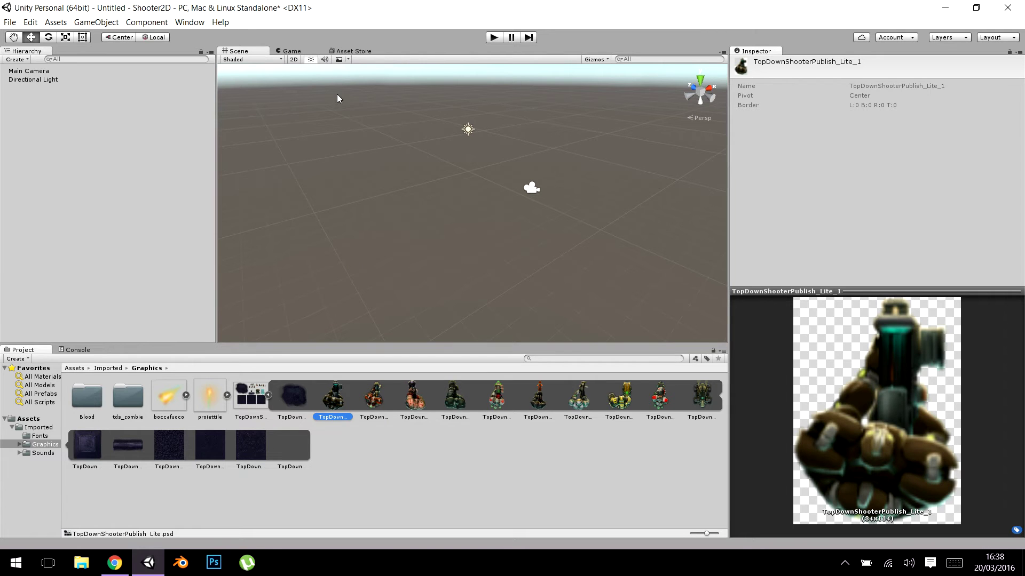
{"action": "left_click", "coordinate": [402, 167]}
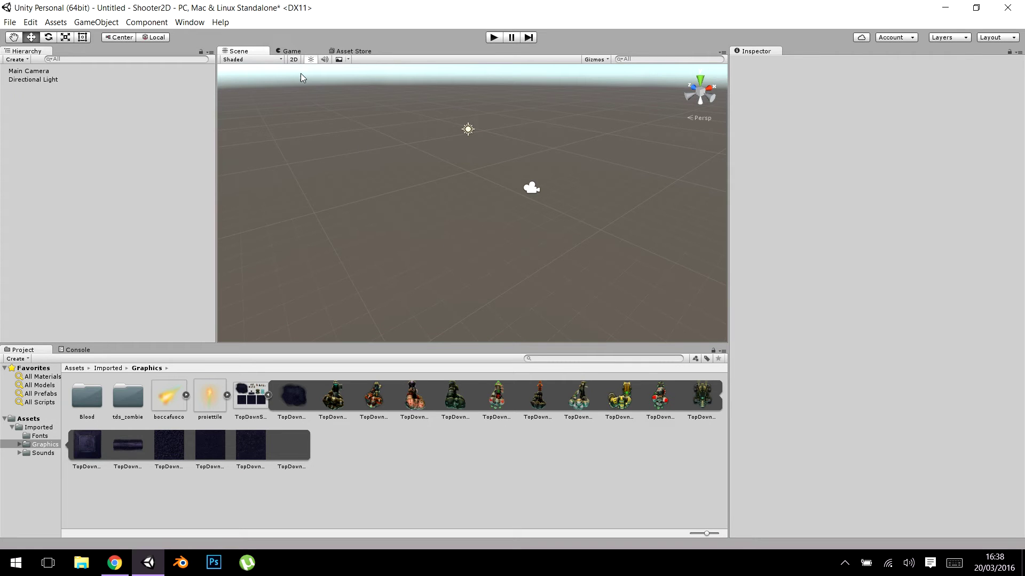
Step: Switch the Scene view to 2D mode and pan to recentre it
{"action": "left_click", "coordinate": [293, 59]}
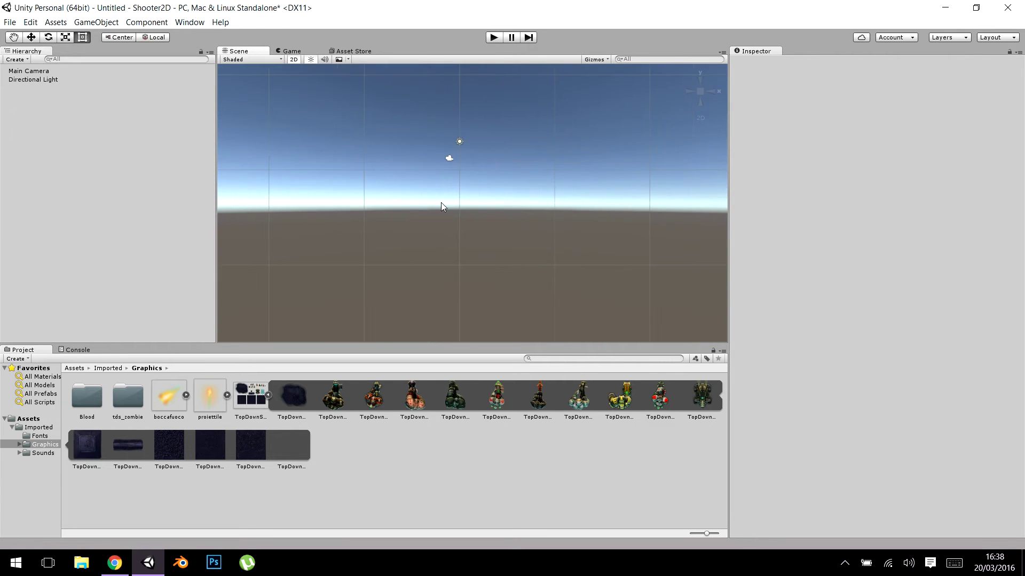
{"action": "middle_click_drag", "start_coordinate": [440, 207], "coordinate": [423, 279]}
{"action": "mouse_move", "coordinate": [304, 75]}
{"action": "middle_mouse_down"}
{"action": "mouse_move", "coordinate": [411, 141]}
{"action": "mouse_move", "coordinate": [375, 135]}
{"action": "mouse_move", "coordinate": [387, 150]}
{"action": "middle_mouse_up"}
{"action": "middle_click_drag", "start_coordinate": [343, 201], "coordinate": [436, 225]}
Step: Preview the Lite_13 floor tile and the neighbouring floor tile sprites
{"action": "left_click", "coordinate": [205, 443]}
{"action": "left_click", "coordinate": [206, 444]}
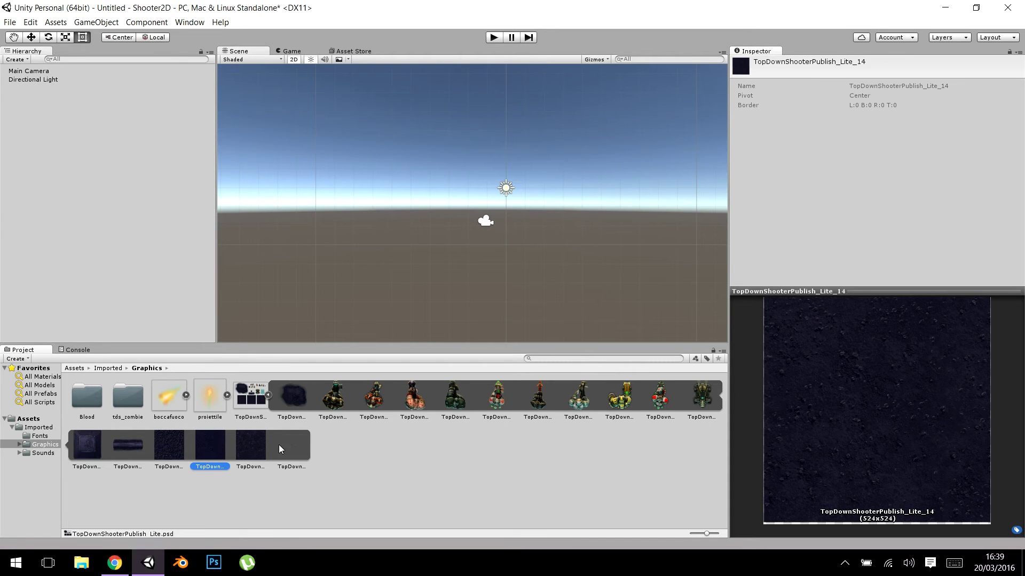
{"action": "left_click", "coordinate": [240, 454]}
{"action": "left_click", "coordinate": [215, 447]}
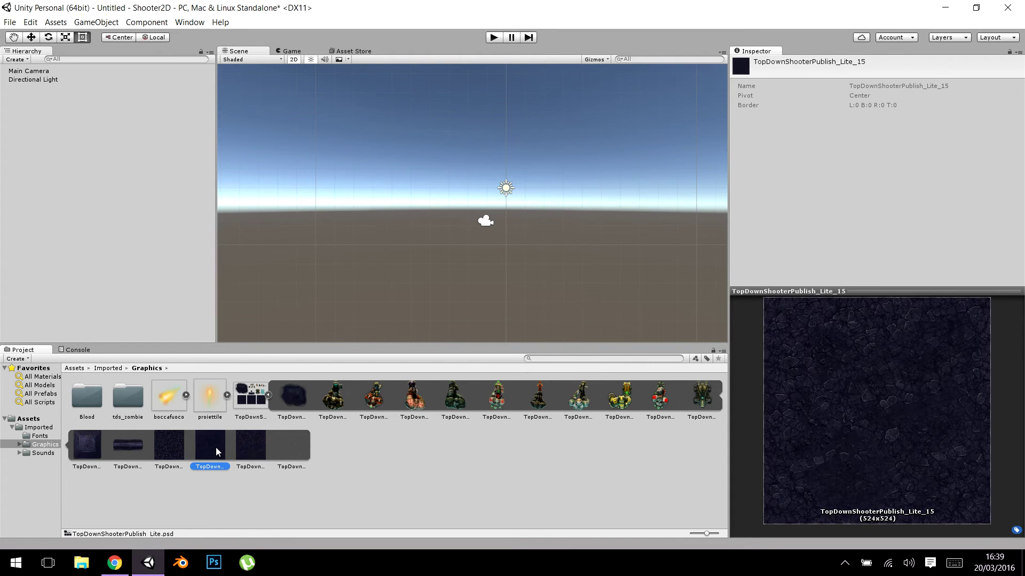
{"action": "left_click", "coordinate": [244, 447]}
Step: Place the Lite_13 floor tile in the scene and reset the Main Camera's transform
{"action": "mouse_move", "coordinate": [162, 439]}
{"action": "left_mouse_down"}
{"action": "mouse_move", "coordinate": [440, 203]}
{"action": "mouse_move", "coordinate": [404, 232]}
{"action": "left_mouse_up"}
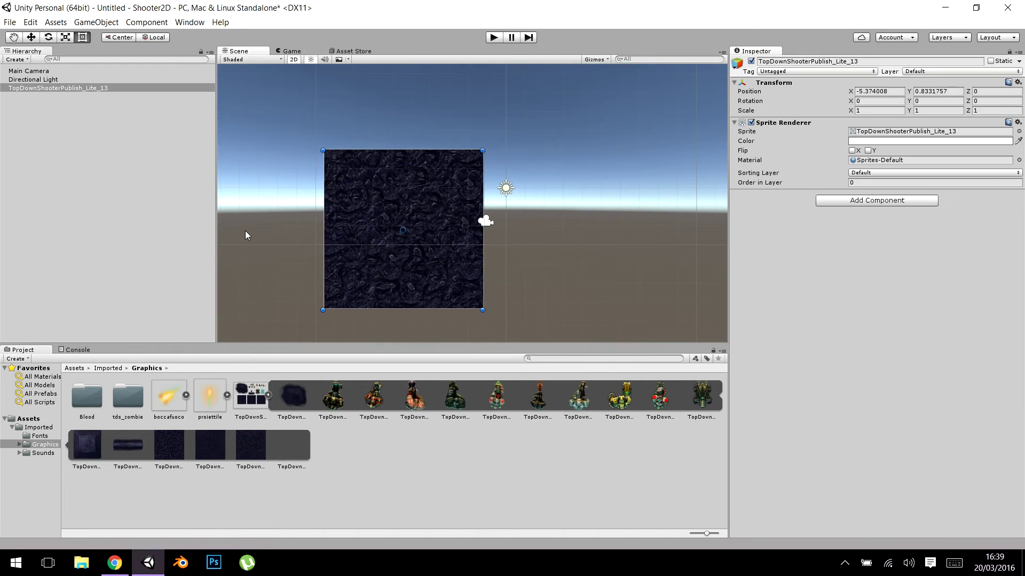
{"action": "left_click", "coordinate": [288, 51]}
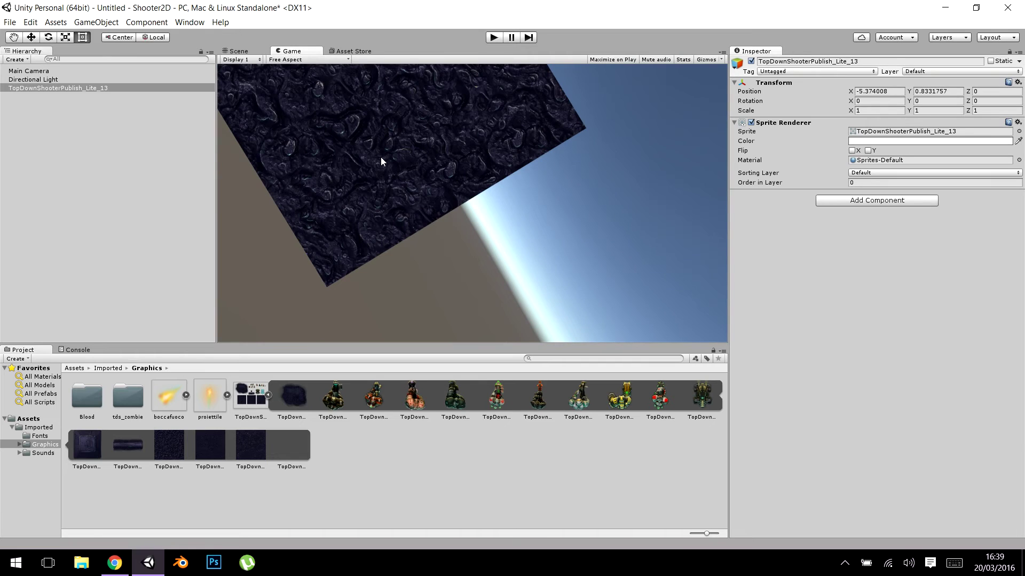
{"action": "left_click", "coordinate": [51, 72]}
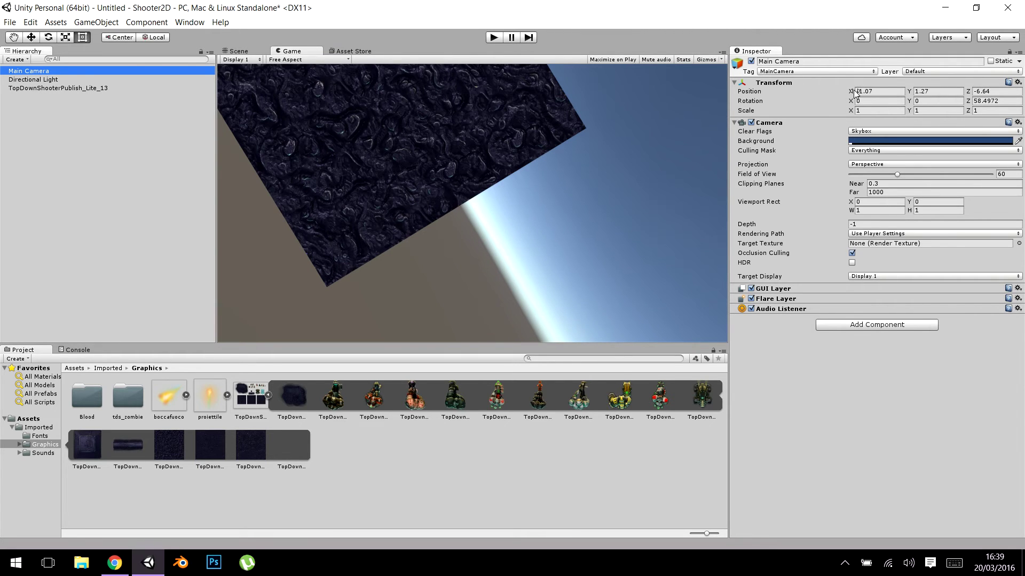
{"action": "left_click", "coordinate": [890, 90]}
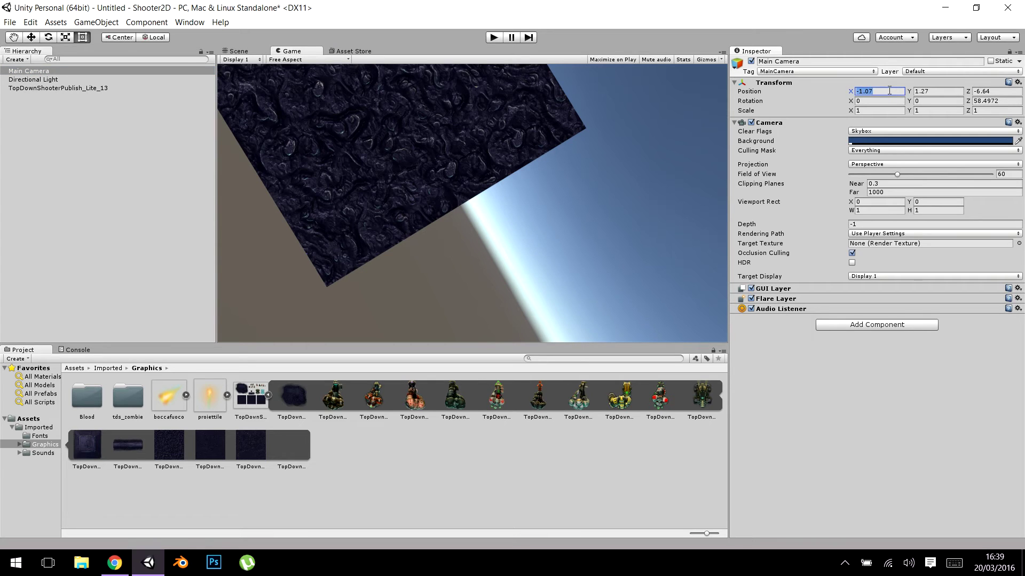
{"action": "type", "text": "0"}
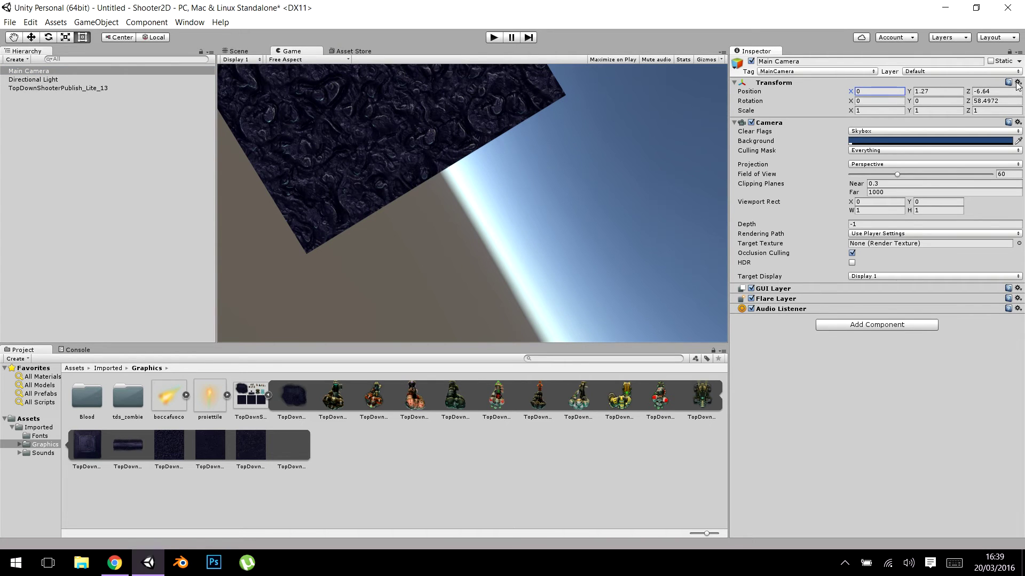
{"action": "left_click", "coordinate": [1019, 82]}
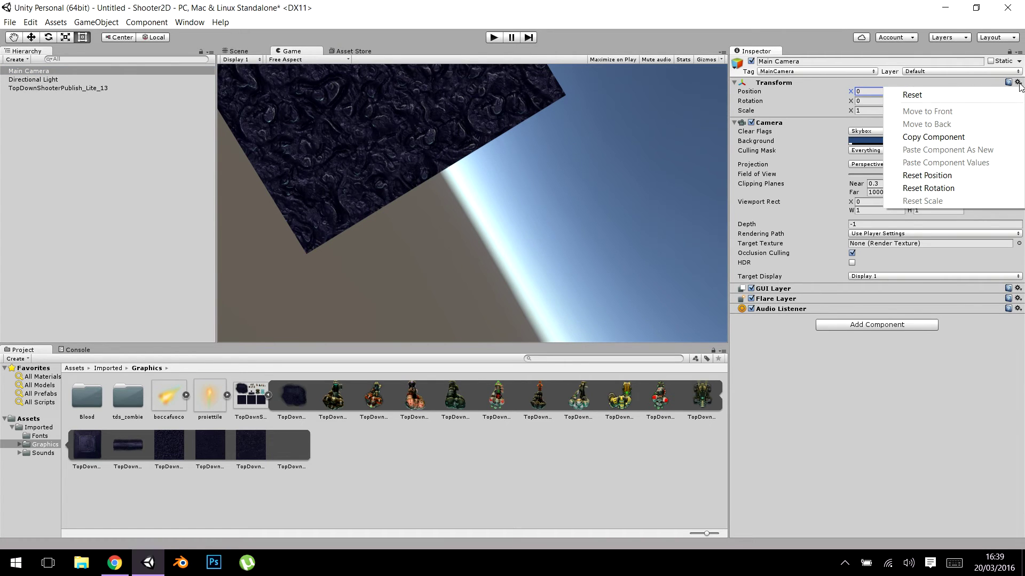
{"action": "left_click", "coordinate": [953, 96]}
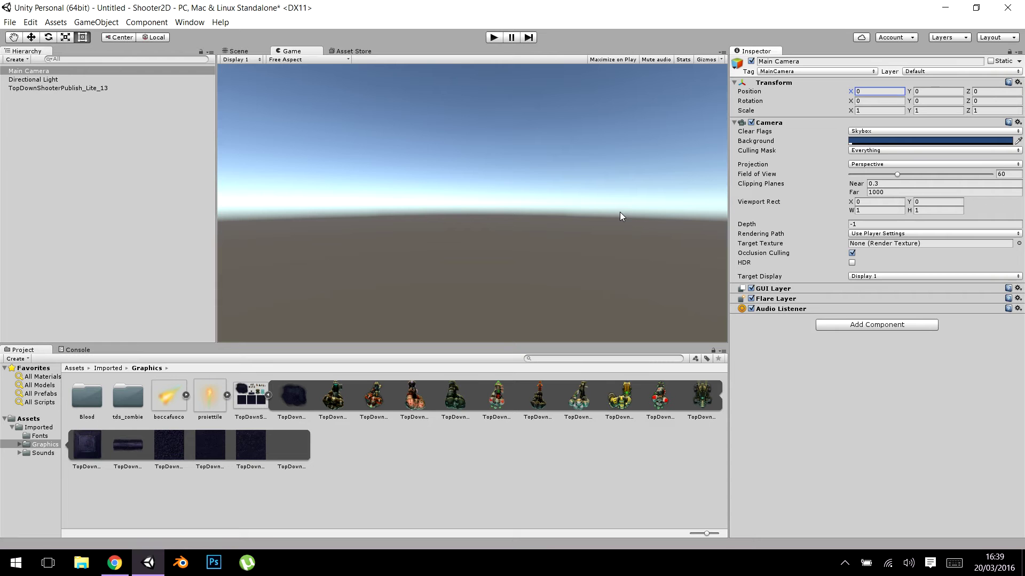
Step: Frame the Main Camera in the Scene view and move it back along Z toward the tile
{"action": "left_click", "coordinate": [235, 51]}
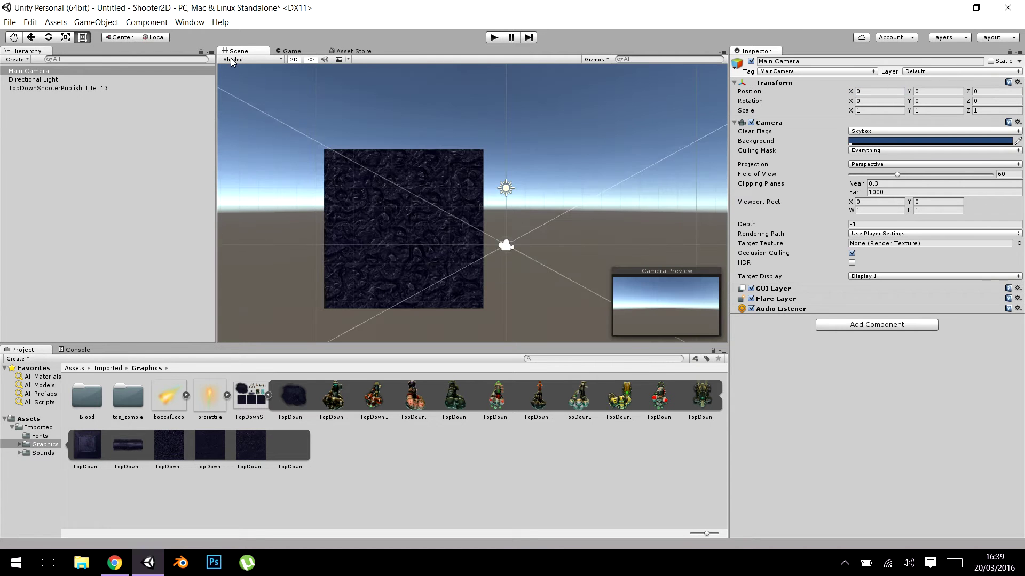
{"action": "double_click", "coordinate": [108, 71]}
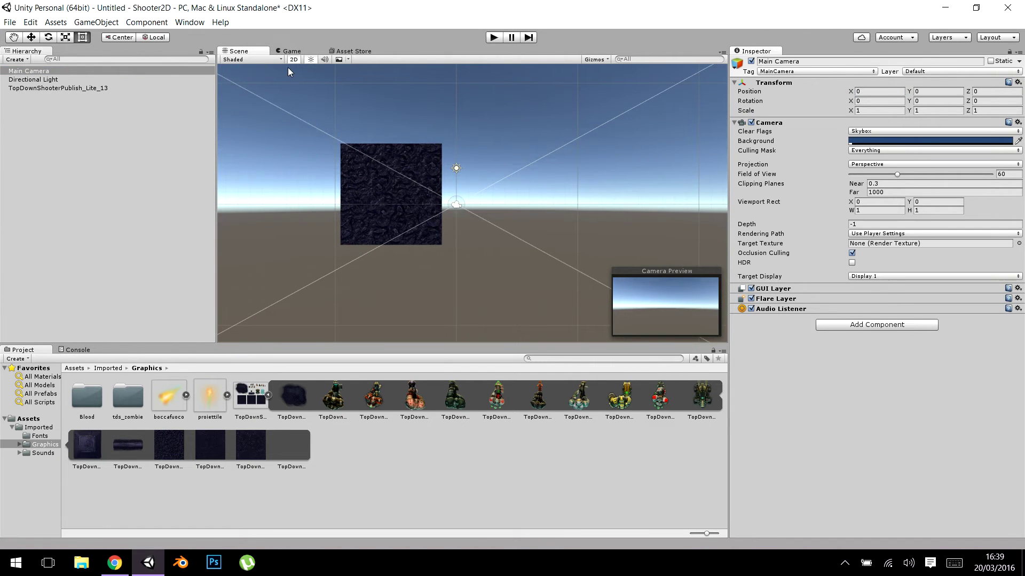
{"action": "mouse_move", "coordinate": [287, 67]}
{"action": "left_mouse_down", "text": "alt"}
{"action": "mouse_move", "coordinate": [597, 214]}
{"action": "mouse_move", "coordinate": [463, 154]}
{"action": "left_mouse_up", "text": "alt"}
{"action": "mouse_move", "coordinate": [434, 193]}
{"action": "left_mouse_down"}
{"action": "mouse_move", "coordinate": [462, 204]}
{"action": "mouse_move", "coordinate": [523, 200]}
{"action": "mouse_move", "coordinate": [467, 165]}
{"action": "left_mouse_up"}
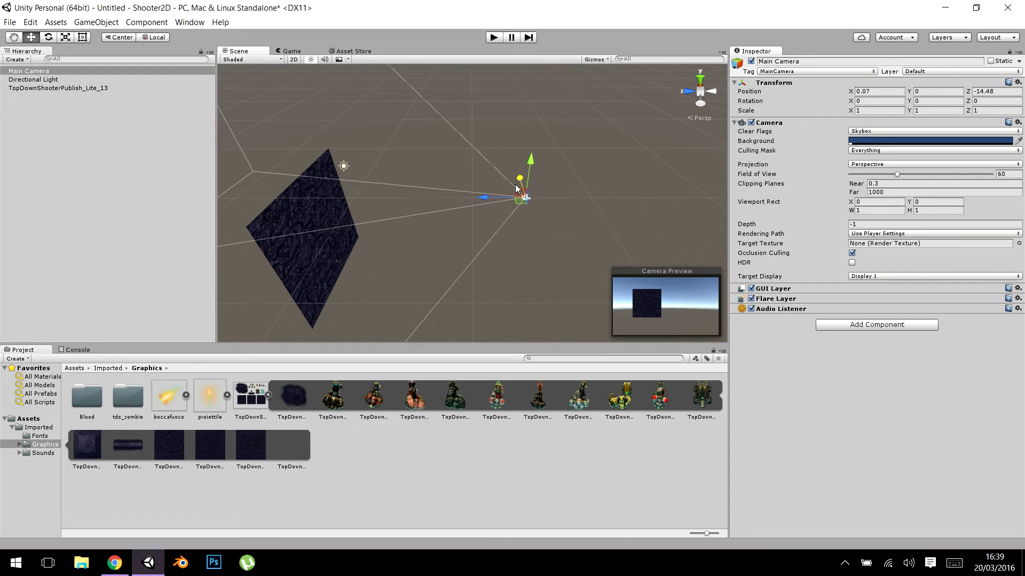
{"action": "left_click_drag", "start_coordinate": [456, 167], "coordinate": [524, 138], "text": "alt"}
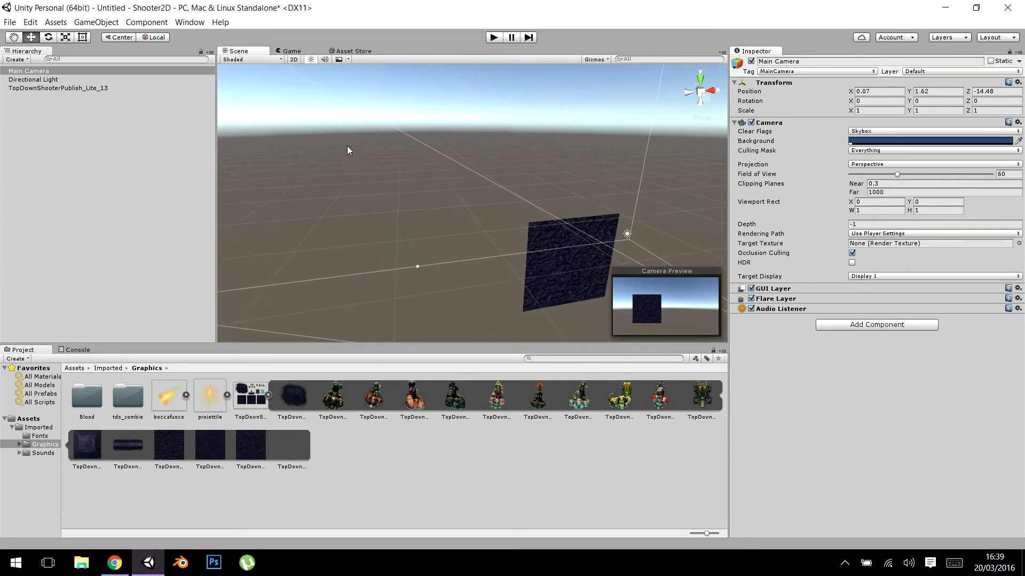
Step: Switch the camera projection to Orthographic and back to Perspective, preview the game, then select the tile in 2D view
{"action": "left_click", "coordinate": [888, 164]}
{"action": "left_click", "coordinate": [898, 188]}
{"action": "left_click", "coordinate": [883, 165]}
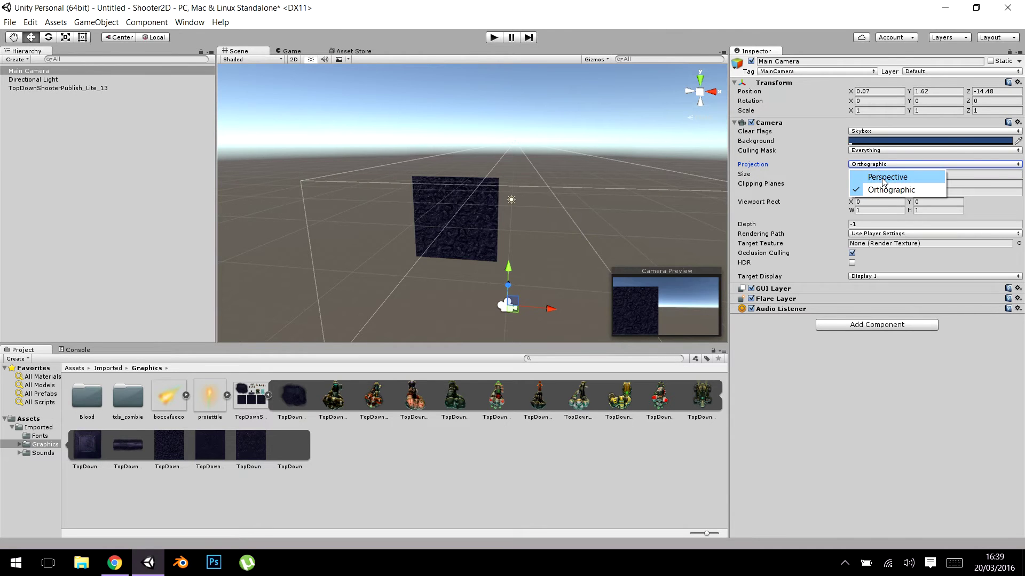
{"action": "left_click", "coordinate": [875, 177]}
{"action": "left_click", "coordinate": [308, 54]}
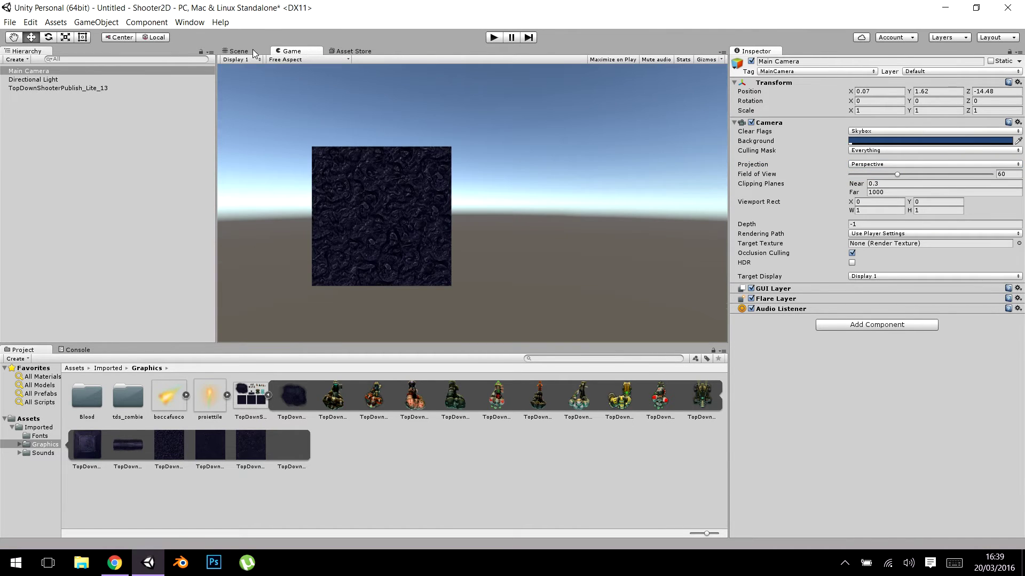
{"action": "left_click", "coordinate": [251, 51]}
{"action": "left_click", "coordinate": [294, 59]}
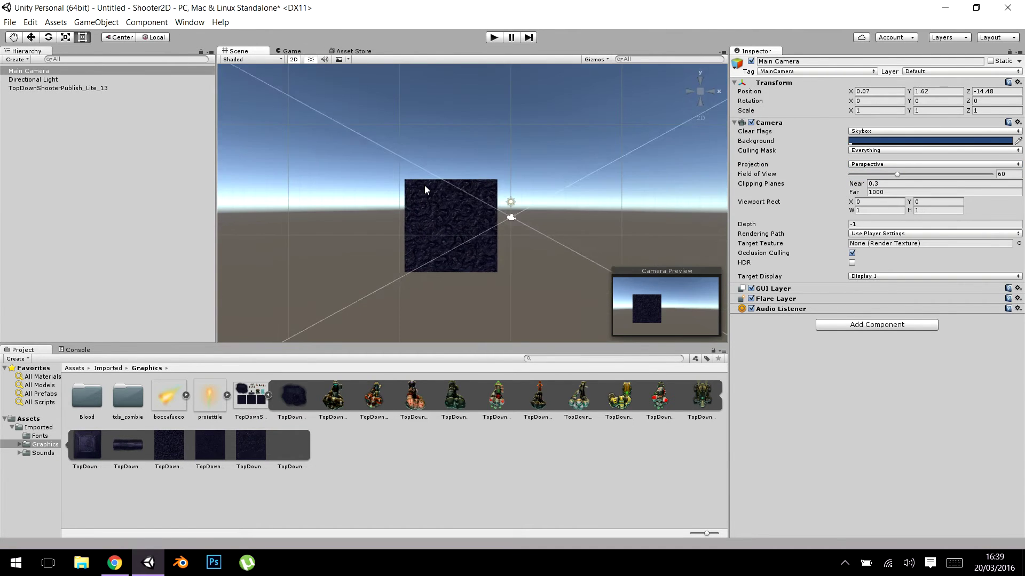
{"action": "left_click", "coordinate": [424, 184]}
Step: Duplicate the floor tile twice and slide a copy beside the original
{"action": "scroll", "coordinate": [422, 213], "scroll_direction": "up", "scroll_amount": 3}
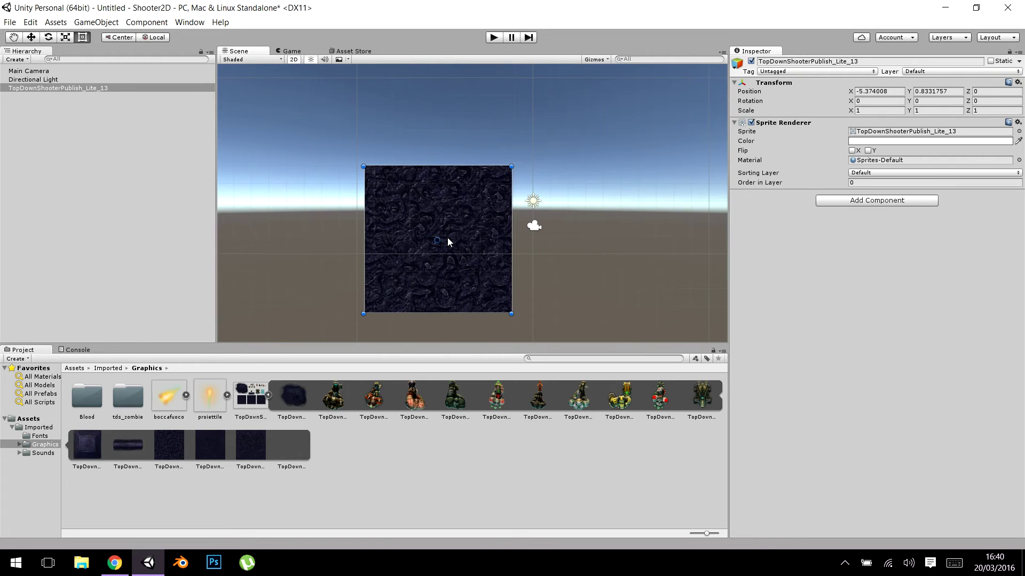
{"action": "scroll", "coordinate": [534, 256], "scroll_direction": "down", "scroll_amount": 2}
{"action": "middle_click_drag", "start_coordinate": [594, 286], "coordinate": [525, 258]}
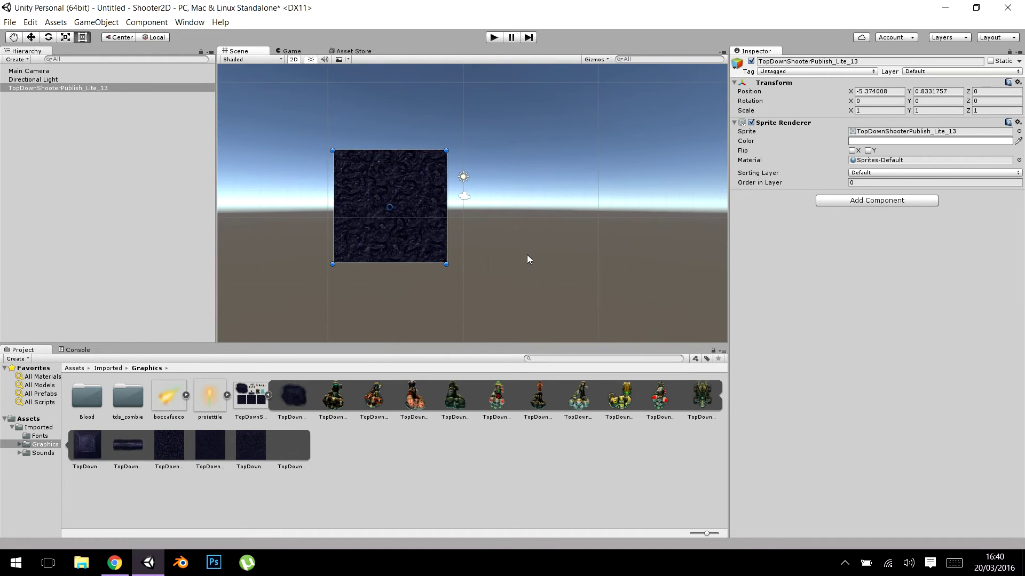
{"action": "scroll", "coordinate": [526, 259], "scroll_direction": "down", "scroll_amount": 1}
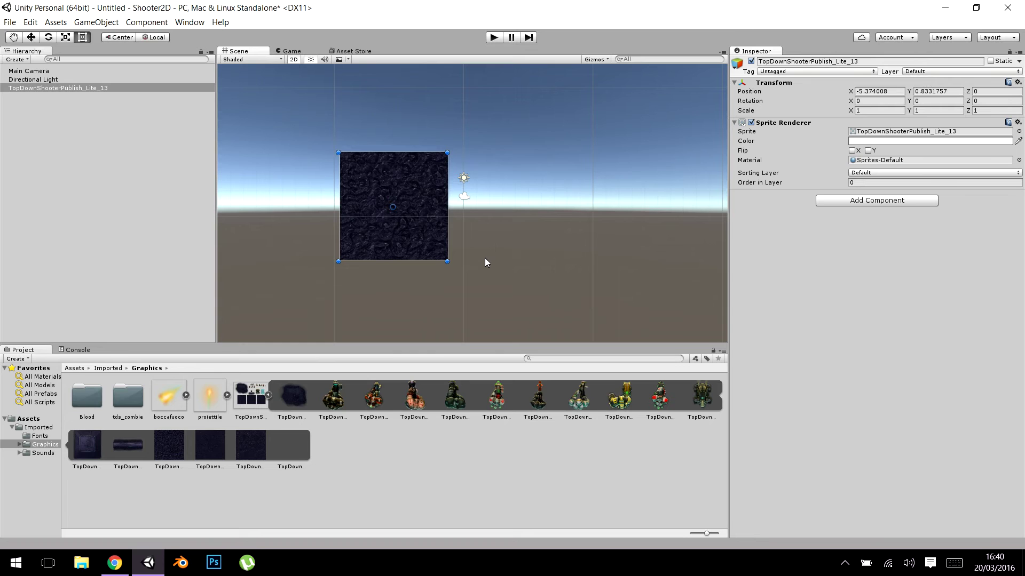
{"action": "key", "text": "ctrl+d"}
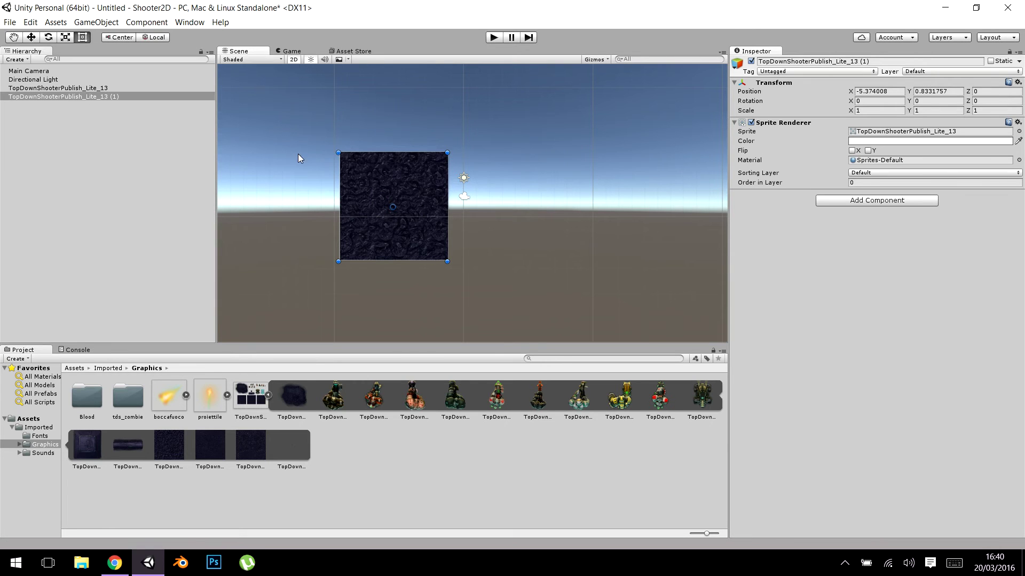
{"action": "left_click", "coordinate": [112, 97]}
{"action": "left_click", "coordinate": [386, 220]}
{"action": "key", "text": "ctrl+d"}
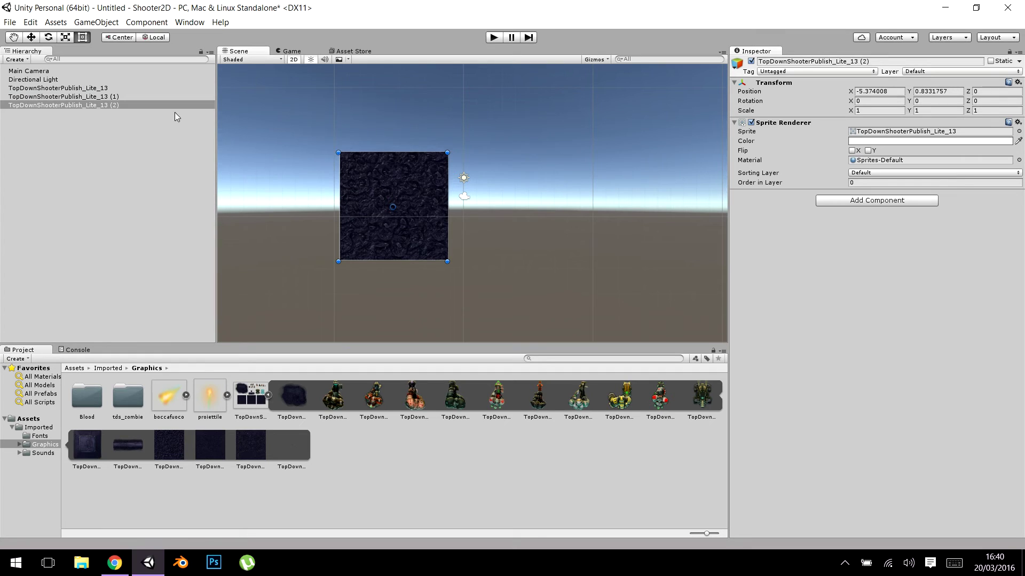
{"action": "left_click", "coordinate": [140, 105]}
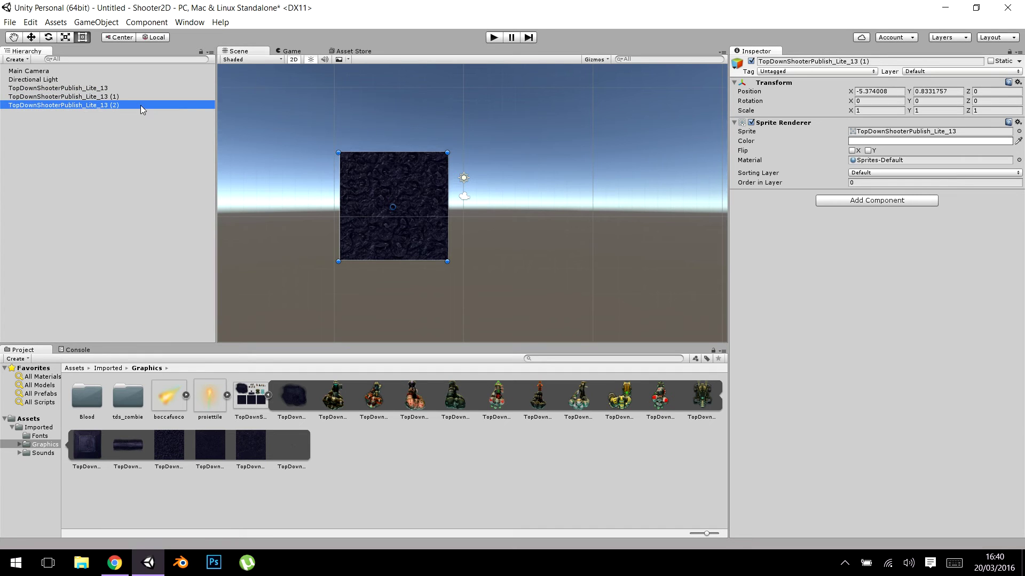
{"action": "left_click", "coordinate": [34, 36]}
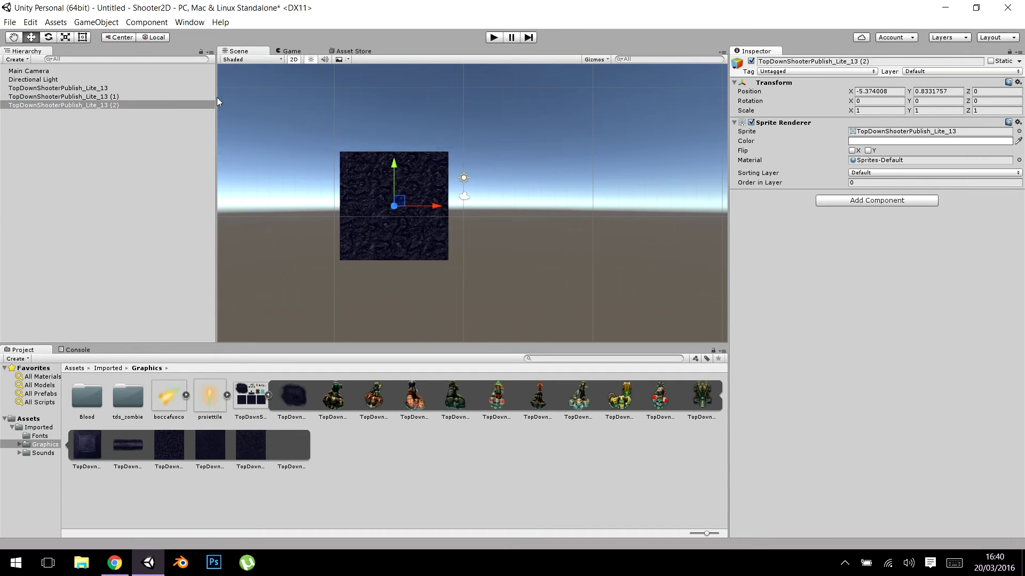
{"action": "mouse_move", "coordinate": [436, 210]}
{"action": "left_mouse_down"}
{"action": "mouse_move", "coordinate": [509, 226]}
{"action": "mouse_move", "coordinate": [649, 232]}
{"action": "left_mouse_up"}
Step: Select the row of three tiles and duplicate it into two more rows below
{"action": "left_click", "coordinate": [107, 96]}
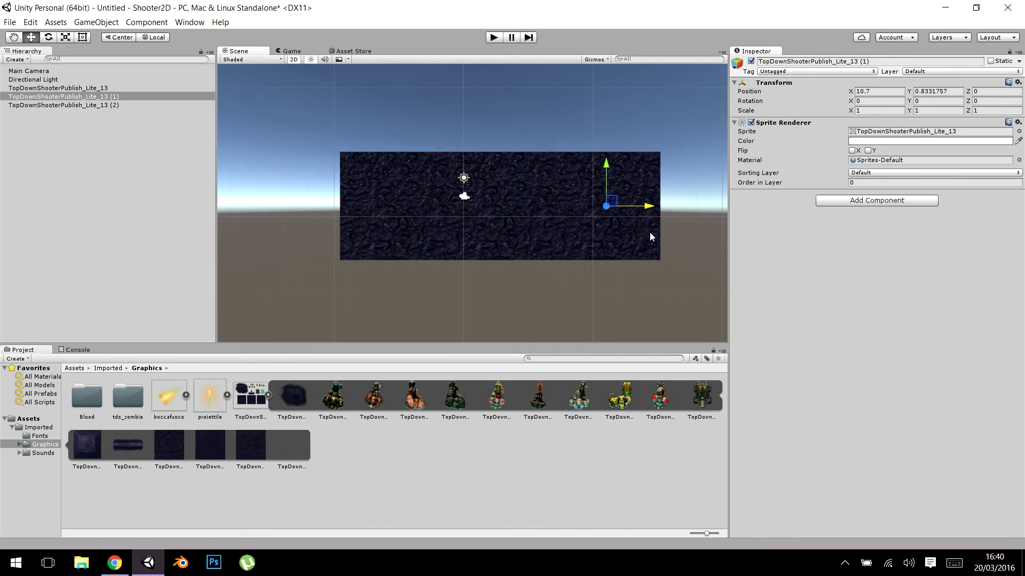
{"action": "left_click", "coordinate": [408, 225]}
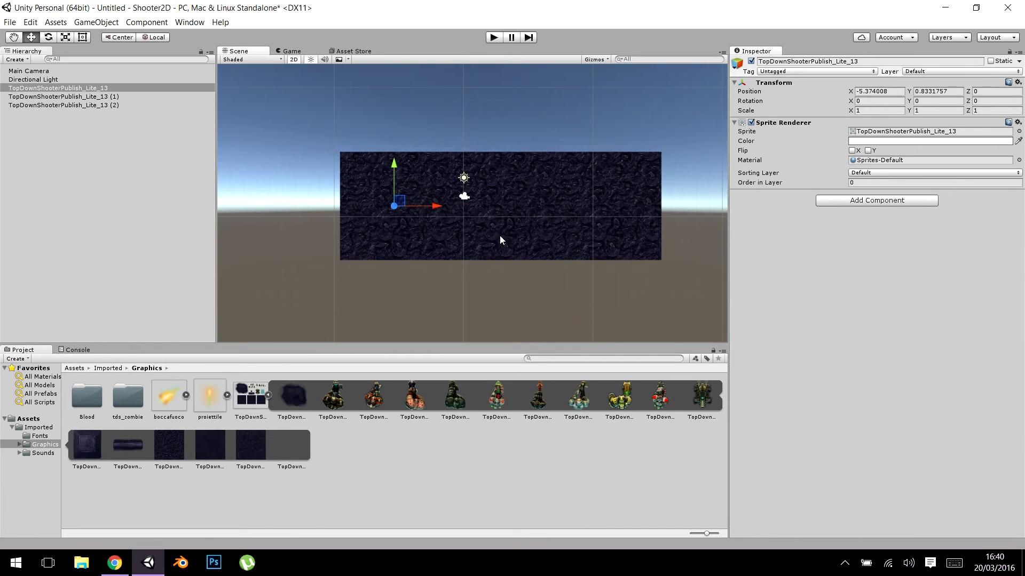
{"action": "left_click", "coordinate": [506, 233], "text": "shift"}
{"action": "left_click", "coordinate": [638, 233], "text": "shift"}
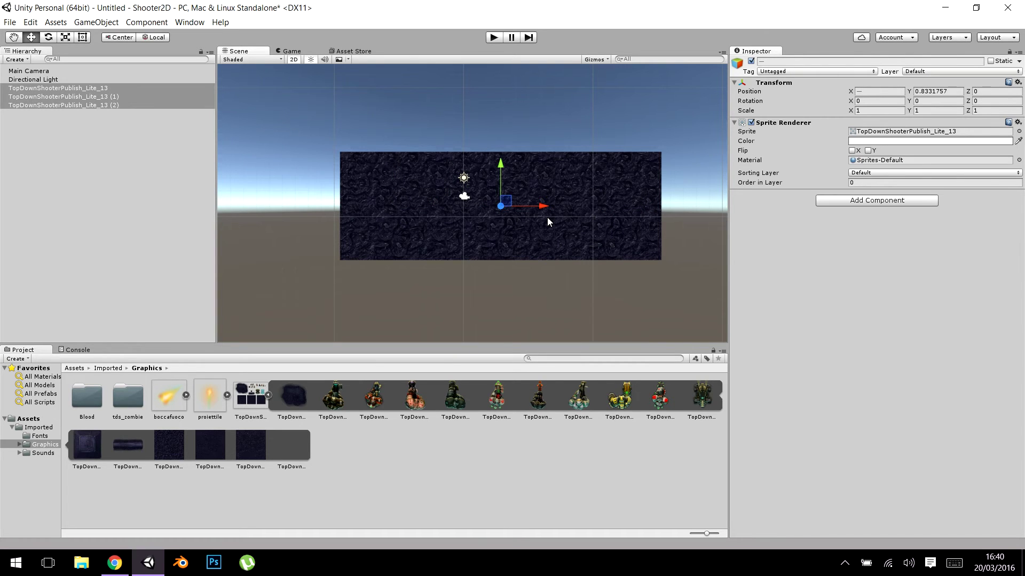
{"action": "key", "text": "ctrl+d"}
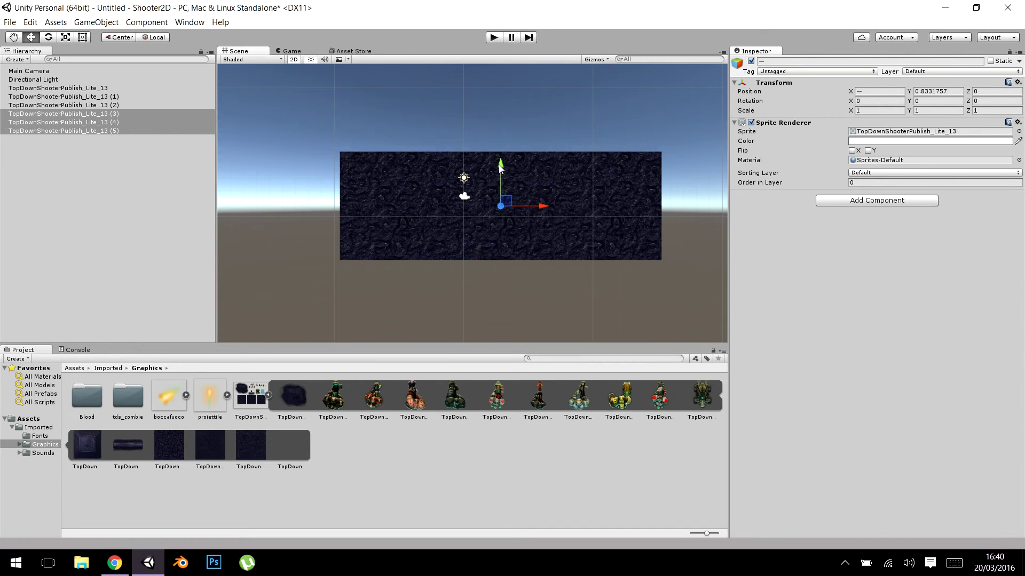
{"action": "mouse_move", "coordinate": [501, 173]}
{"action": "left_mouse_down"}
{"action": "mouse_move", "coordinate": [506, 239]}
{"action": "mouse_move", "coordinate": [567, 276]}
{"action": "left_mouse_up"}
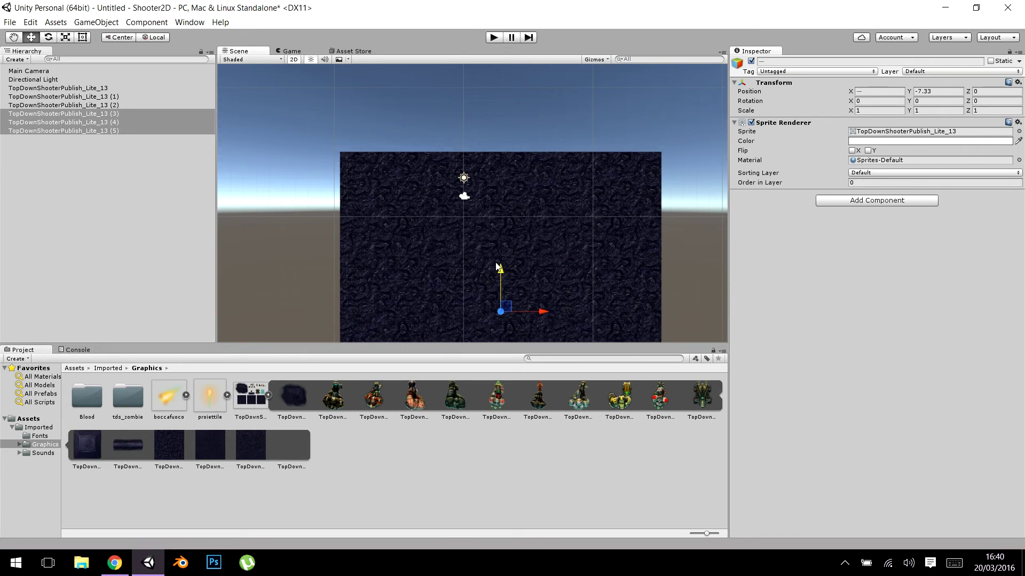
{"action": "scroll", "coordinate": [566, 277], "scroll_direction": "down", "scroll_amount": 1}
{"action": "middle_click_drag", "start_coordinate": [567, 277], "coordinate": [555, 187]}
{"action": "scroll", "coordinate": [621, 261], "scroll_direction": "down", "scroll_amount": 1}
{"action": "middle_click_drag", "start_coordinate": [621, 260], "coordinate": [605, 238]}
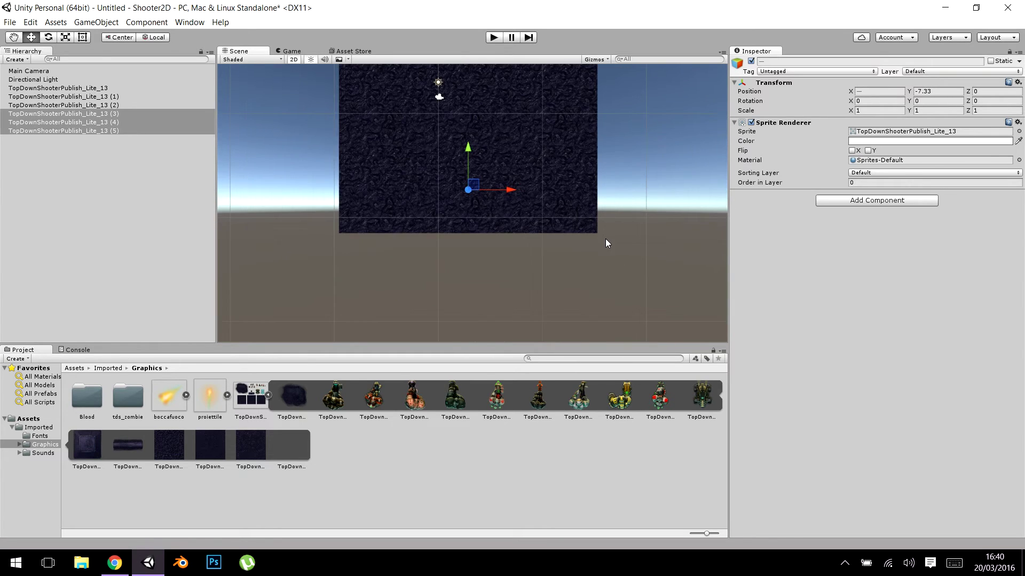
{"action": "left_click", "coordinate": [605, 238]}
{"action": "key", "text": "ctrl+d"}
{"action": "left_click_drag", "start_coordinate": [475, 148], "coordinate": [478, 228]}
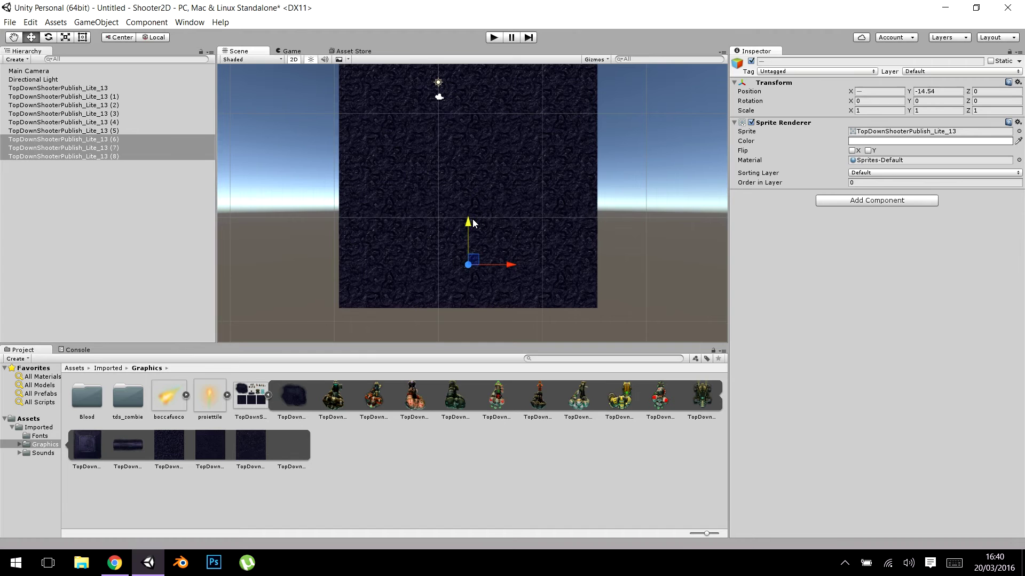
Step: Box-select the right column of tiles and duplicate it out to the right edge
{"action": "left_click", "coordinate": [574, 229]}
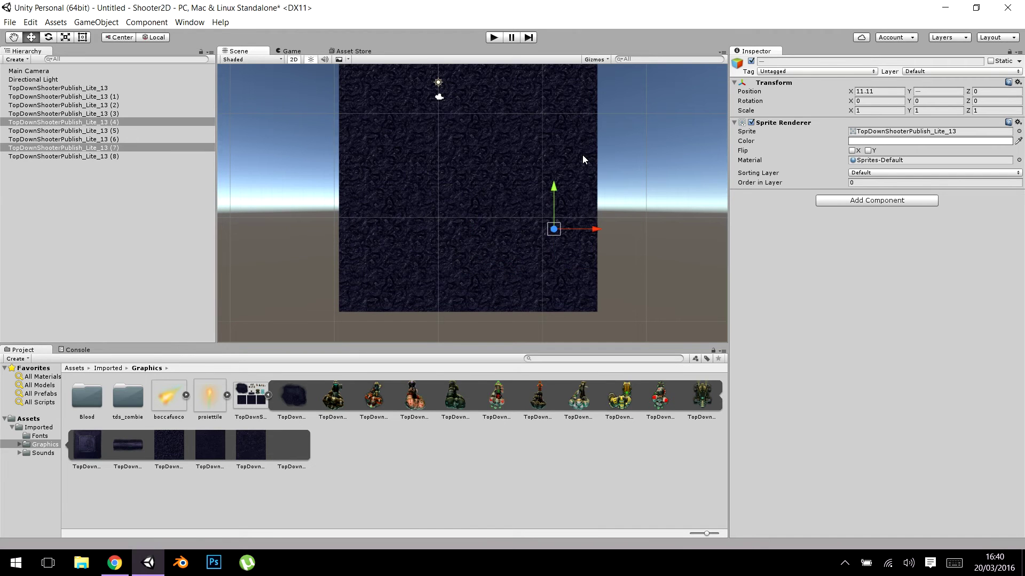
{"action": "left_click", "coordinate": [575, 115], "text": "shift"}
{"action": "left_click", "coordinate": [570, 86], "text": "shift"}
{"action": "left_click", "coordinate": [563, 203], "text": "shift"}
{"action": "scroll", "coordinate": [568, 91], "scroll_direction": "down", "scroll_amount": 2}
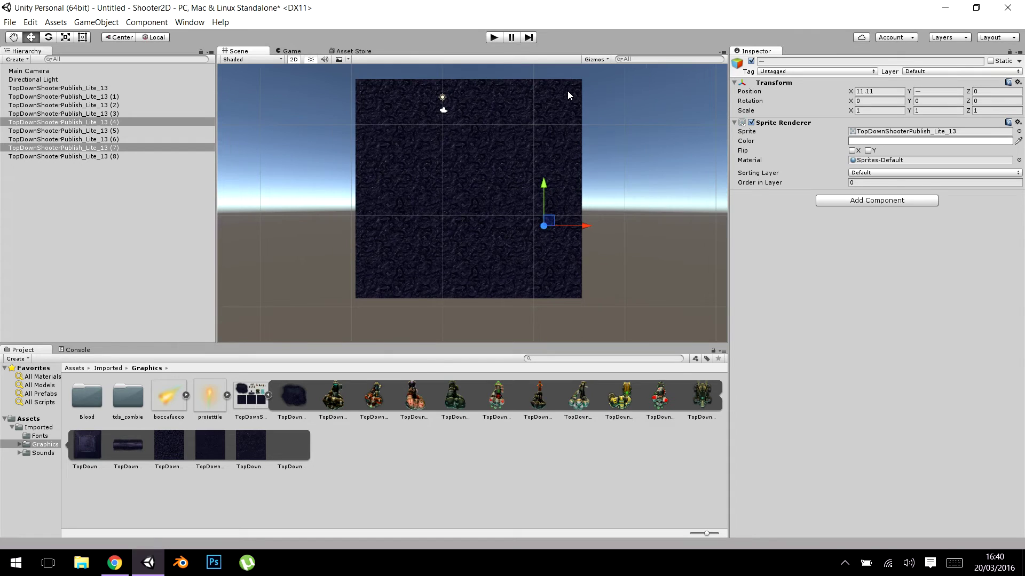
{"action": "left_click", "coordinate": [626, 96]}
{"action": "left_click_drag", "start_coordinate": [604, 70], "coordinate": [518, 335]}
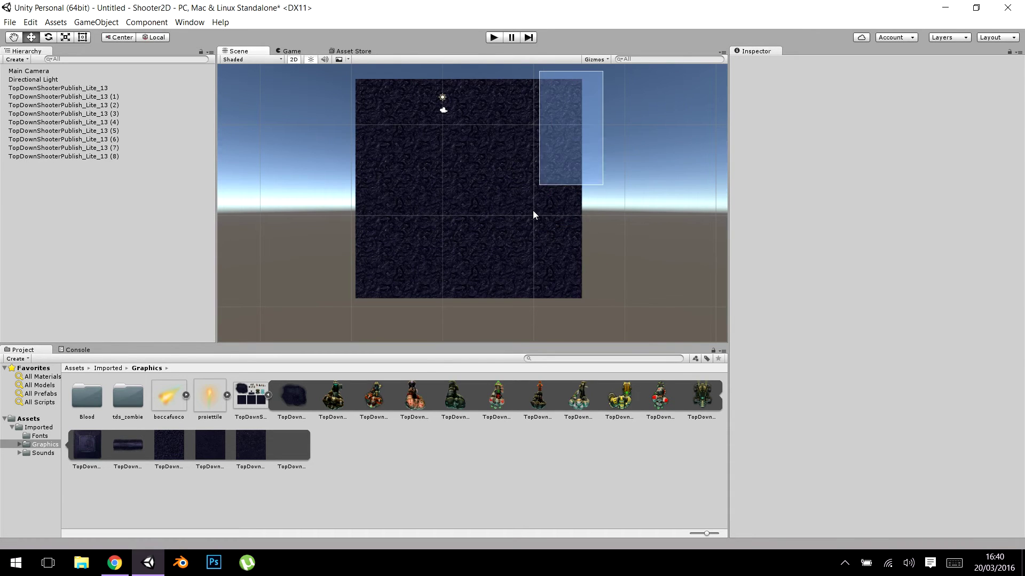
{"action": "left_click_drag", "start_coordinate": [585, 71], "coordinate": [482, 341]}
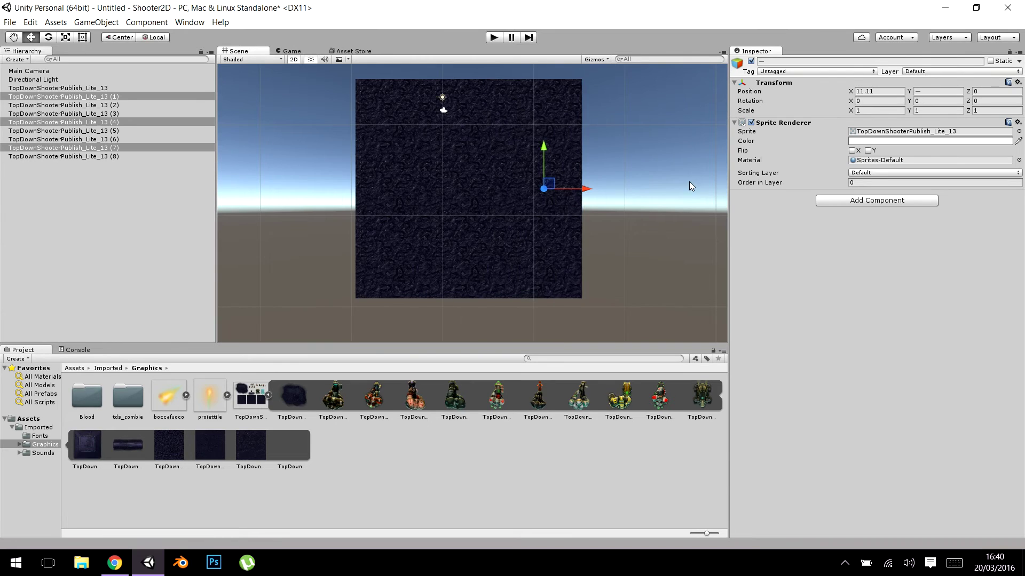
{"action": "middle_click_drag", "start_coordinate": [690, 181], "coordinate": [596, 179]}
{"action": "key", "text": "ctrl+d"}
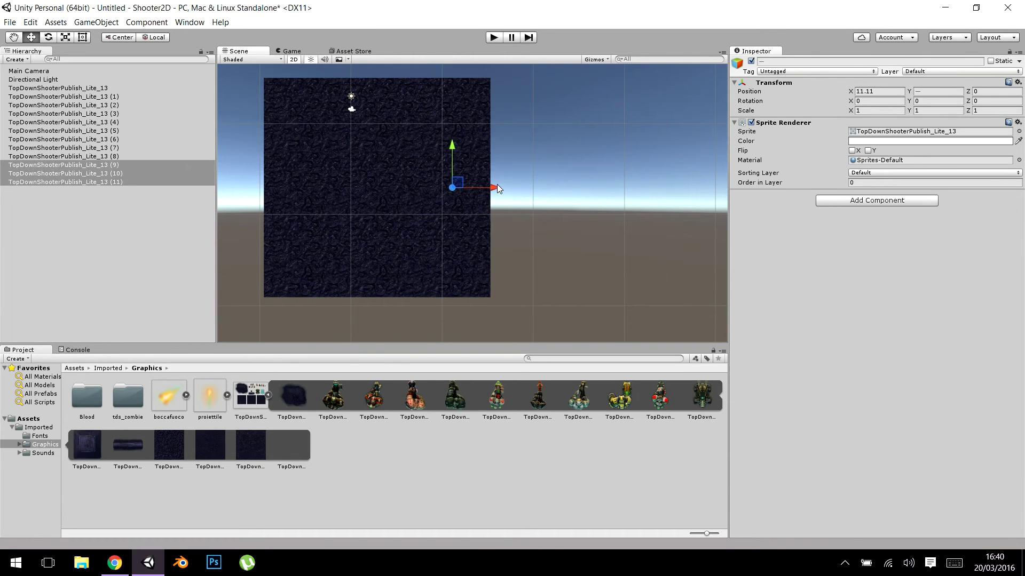
{"action": "left_click_drag", "start_coordinate": [497, 185], "coordinate": [572, 185]}
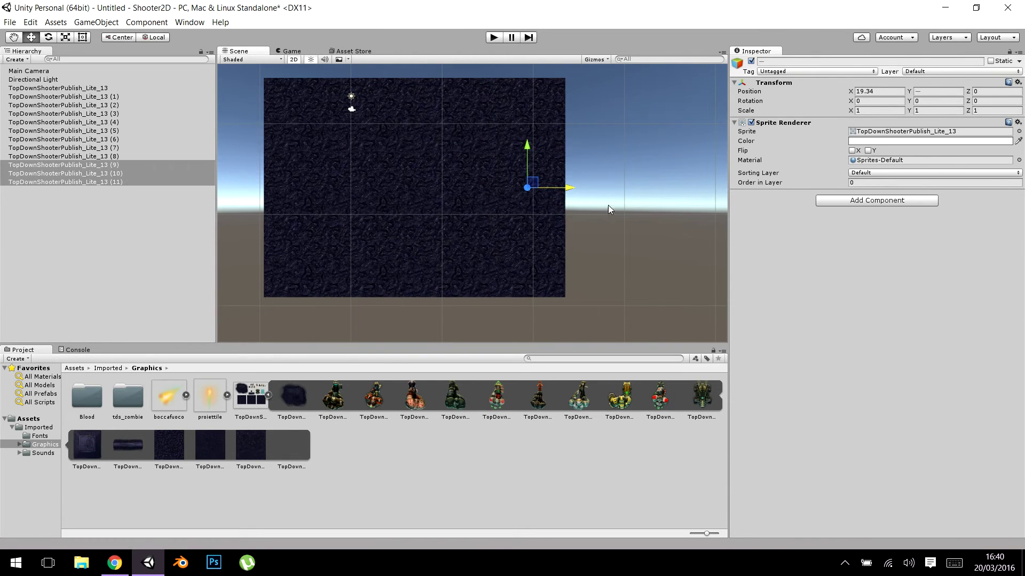
Step: Box-select the bottom row, move it, and duplicate it to complete the 4×4 floor
{"action": "scroll", "coordinate": [587, 203], "scroll_direction": "down", "scroll_amount": 1}
{"action": "middle_click_drag", "start_coordinate": [513, 182], "coordinate": [528, 223]}
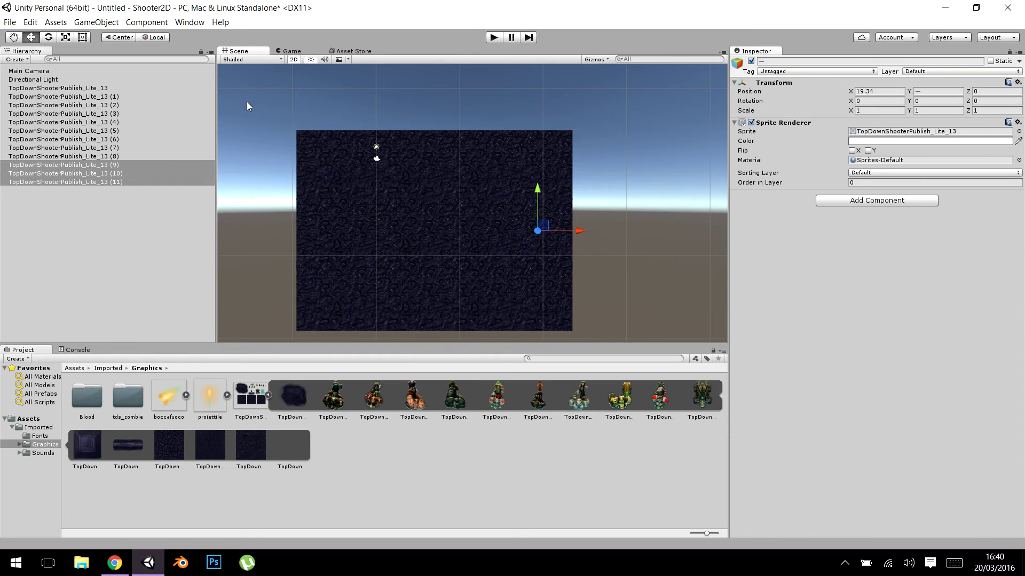
{"action": "left_click_drag", "start_coordinate": [257, 89], "coordinate": [656, 226]}
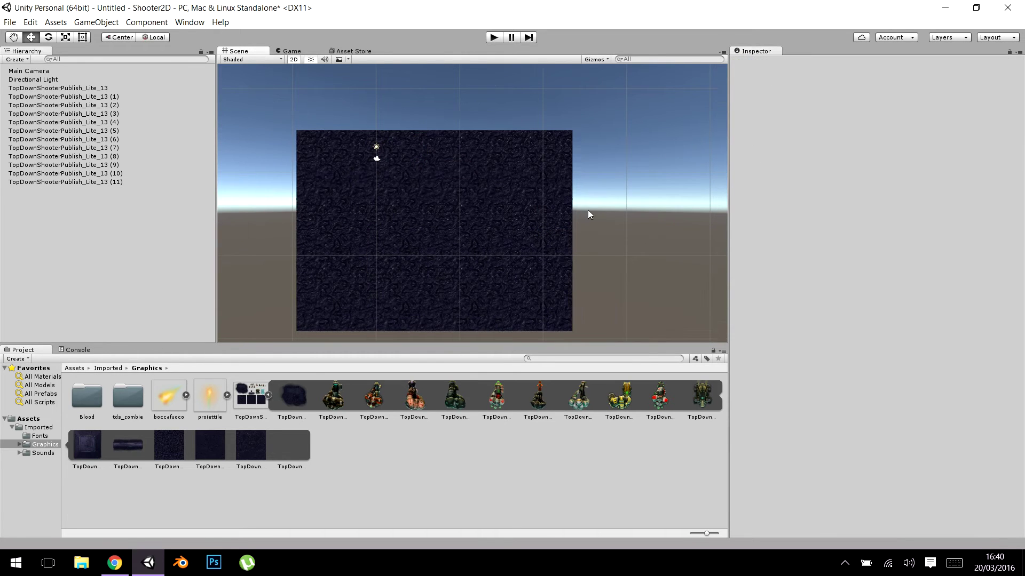
{"action": "scroll", "coordinate": [588, 214], "scroll_direction": "down", "scroll_amount": 1}
{"action": "left_click_drag", "start_coordinate": [270, 334], "coordinate": [635, 246]}
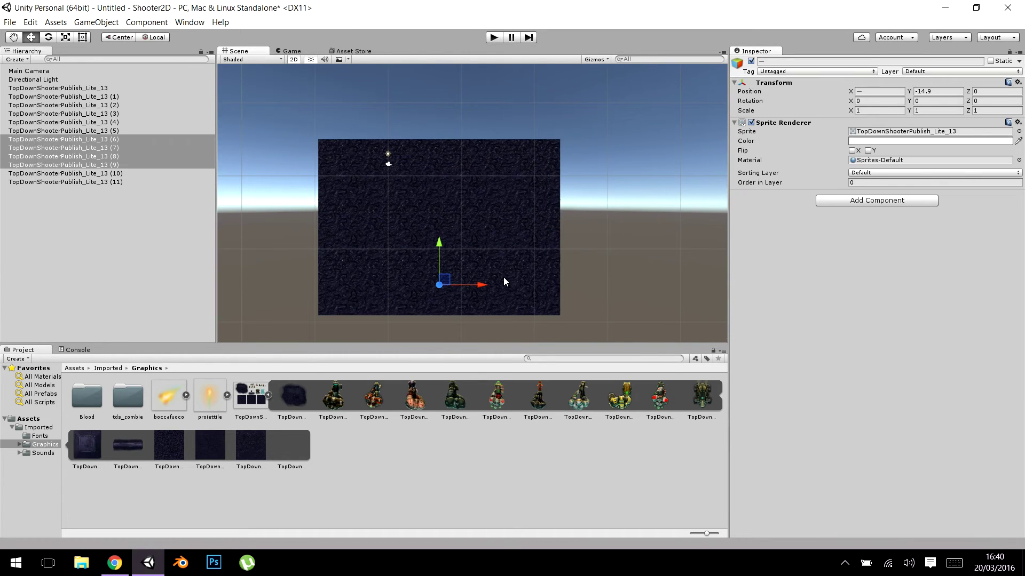
{"action": "mouse_move", "coordinate": [441, 245]}
{"action": "left_mouse_down"}
{"action": "mouse_move", "coordinate": [456, 81]}
{"action": "mouse_move", "coordinate": [469, 244]}
{"action": "left_mouse_up"}
{"action": "key", "text": "ctrl+d"}
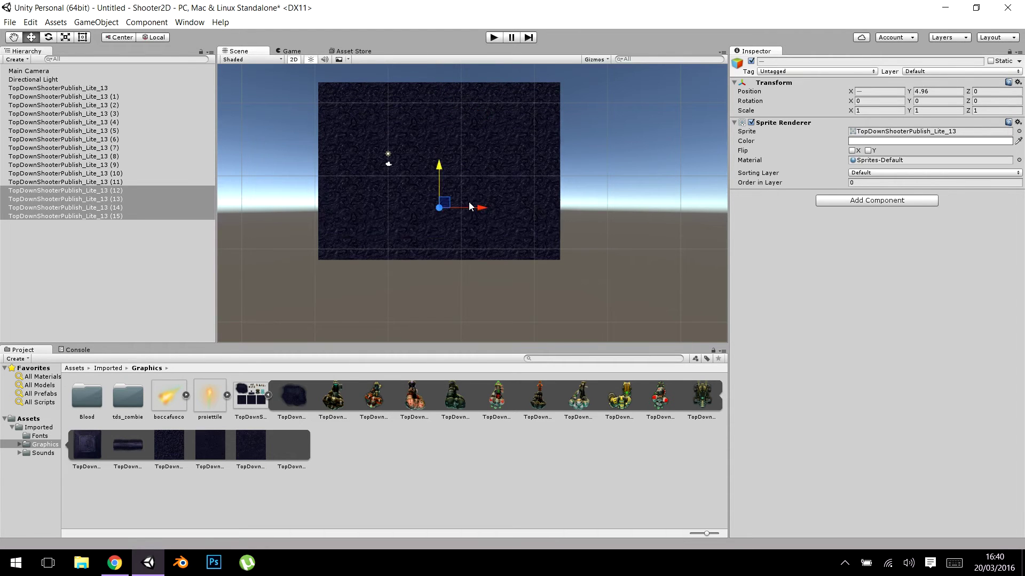
{"action": "scroll", "coordinate": [469, 245], "scroll_direction": "down", "scroll_amount": 1}
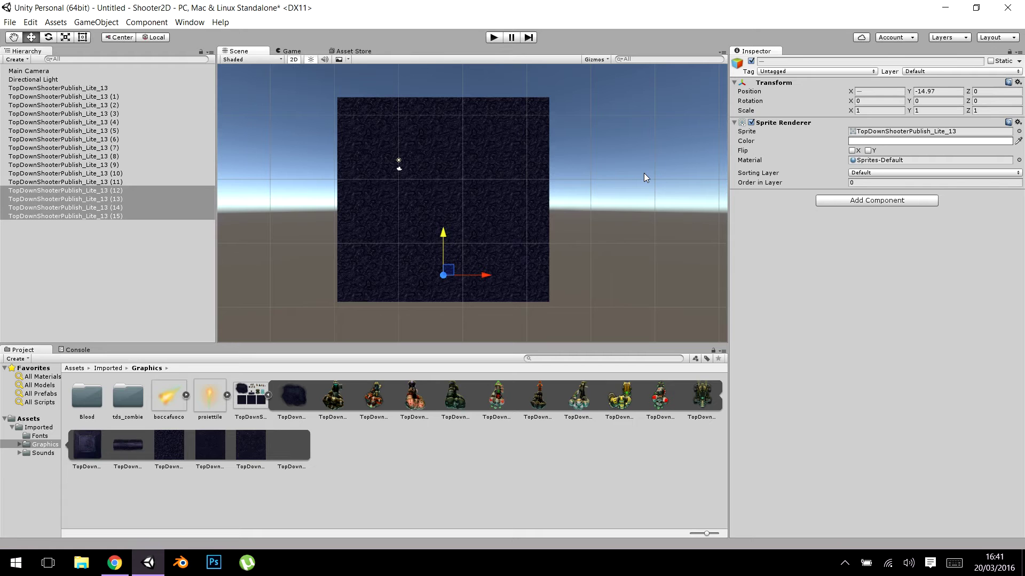
{"action": "scroll", "coordinate": [644, 173], "scroll_direction": "up", "scroll_amount": 1}
{"action": "scroll", "coordinate": [555, 220], "scroll_direction": "up", "scroll_amount": 2}
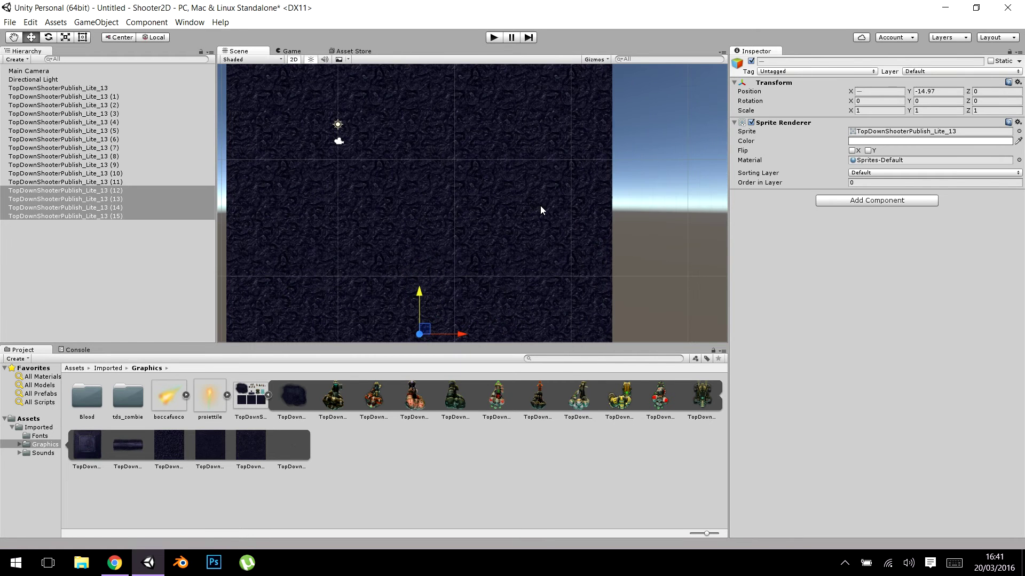
Step: Drag the TopDownShooterPublish_Lite_2 robot sprite into the scene and preview it in the Game view
{"action": "left_click", "coordinate": [379, 403]}
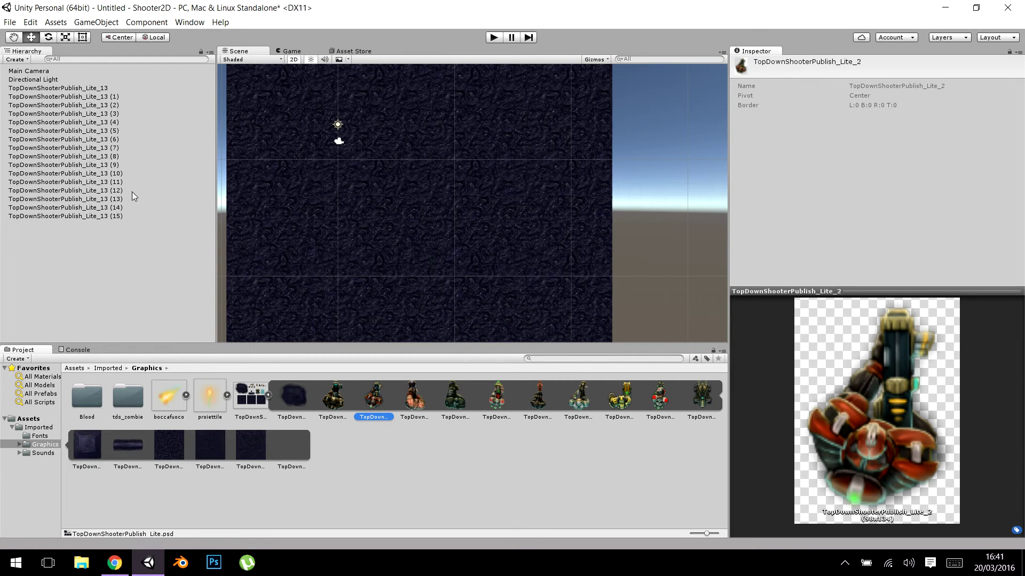
{"action": "left_click_drag", "start_coordinate": [344, 404], "coordinate": [351, 141]}
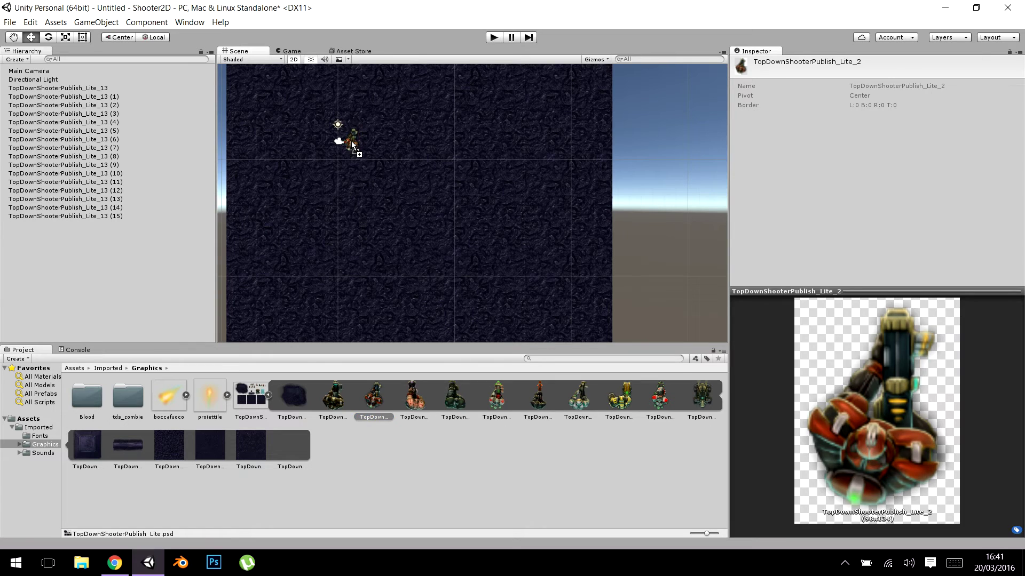
{"action": "left_click", "coordinate": [296, 47]}
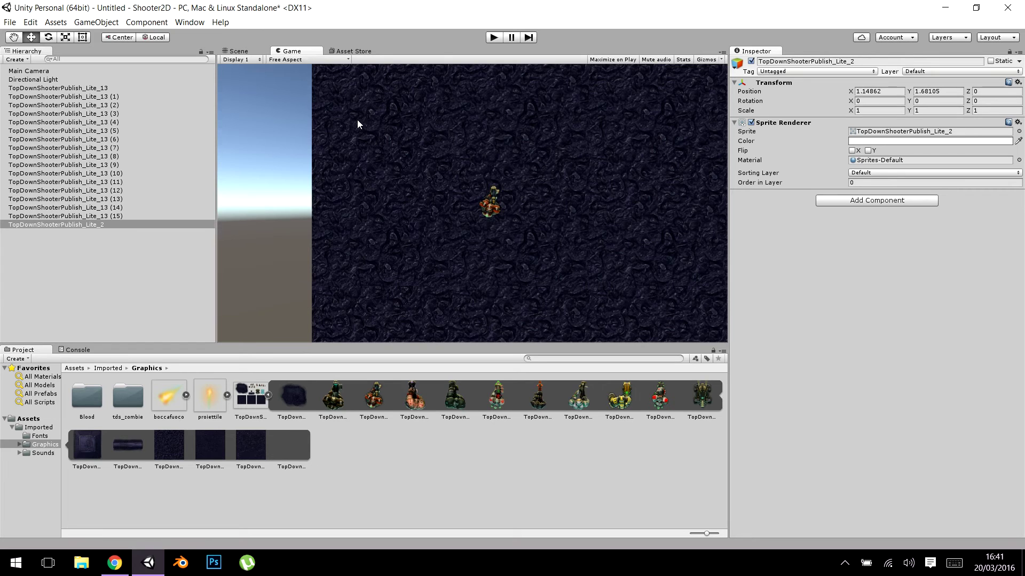
{"action": "left_click", "coordinate": [110, 71]}
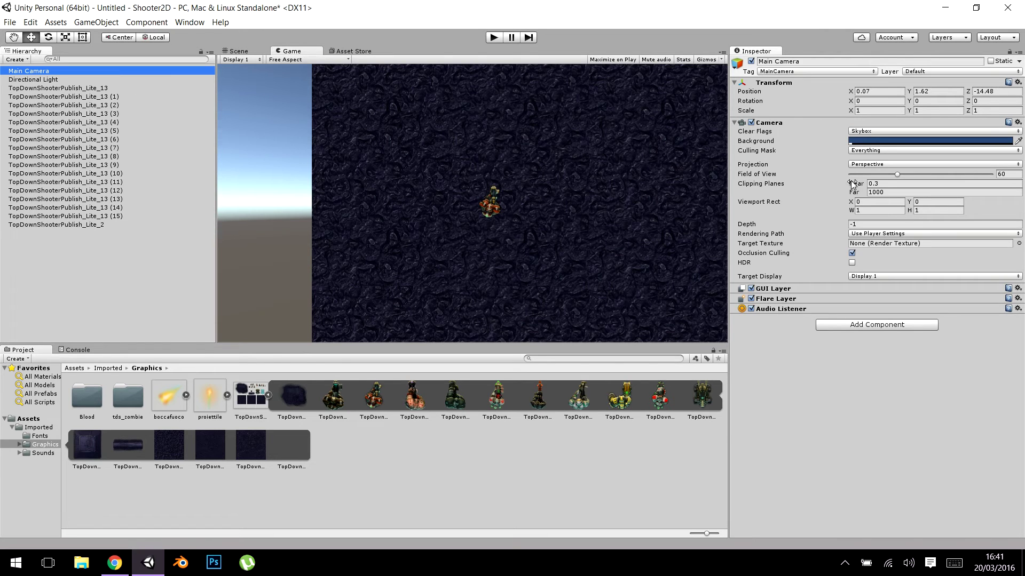
Step: In 3D view, move the Main Camera to X 1.67, Z -9.05, check the game, then return to 2D
{"action": "left_click", "coordinate": [239, 50]}
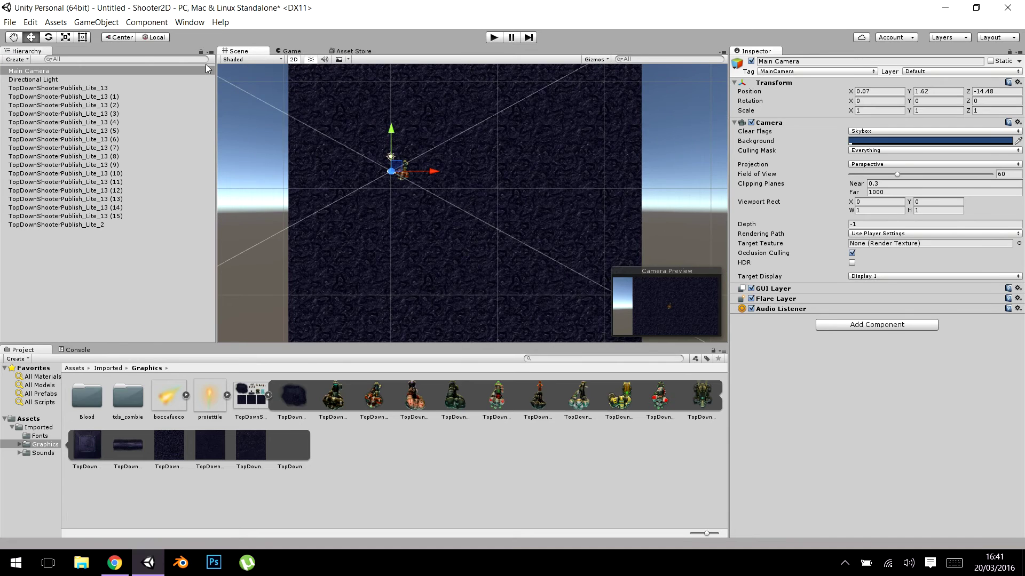
{"action": "left_click", "coordinate": [294, 59]}
{"action": "mouse_move", "coordinate": [428, 154]}
{"action": "left_mouse_down", "text": "alt"}
{"action": "mouse_move", "coordinate": [424, 196]}
{"action": "mouse_move", "coordinate": [527, 219]}
{"action": "left_mouse_up", "text": "alt"}
{"action": "mouse_move", "coordinate": [437, 229]}
{"action": "left_mouse_down"}
{"action": "mouse_move", "coordinate": [527, 219]}
{"action": "mouse_move", "coordinate": [513, 246]}
{"action": "left_mouse_up"}
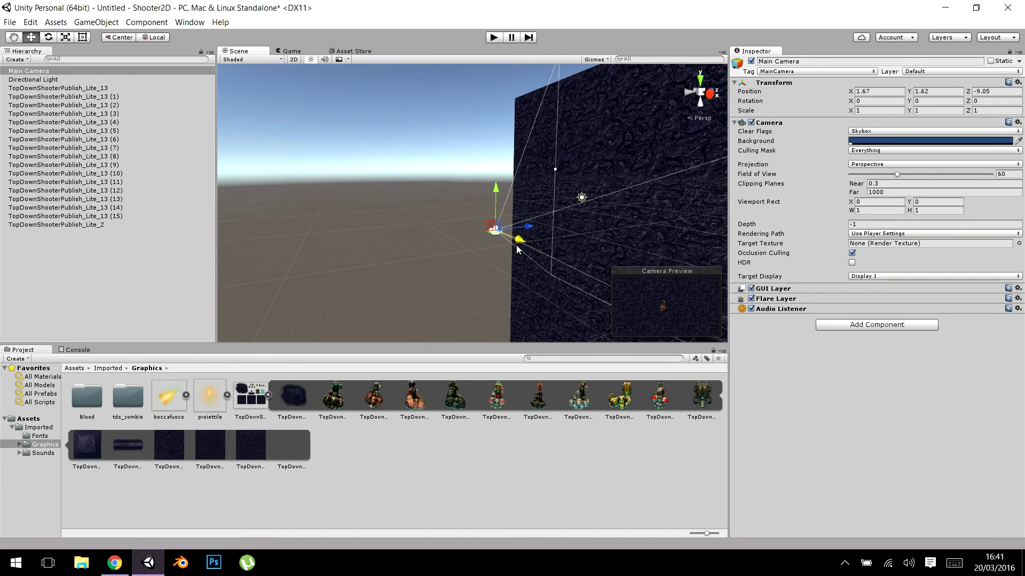
{"action": "left_click", "coordinate": [292, 50]}
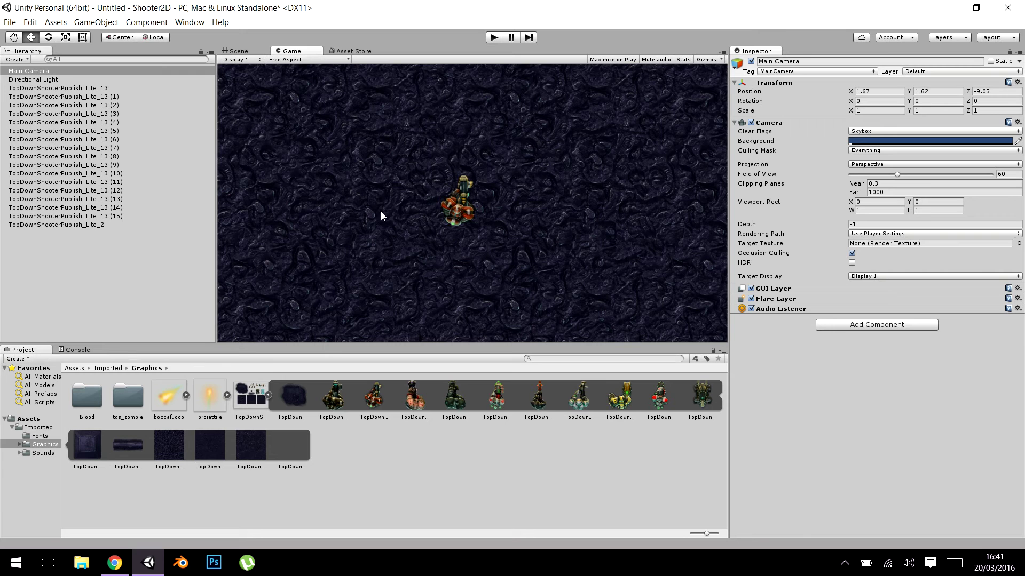
{"action": "left_click", "coordinate": [238, 51]}
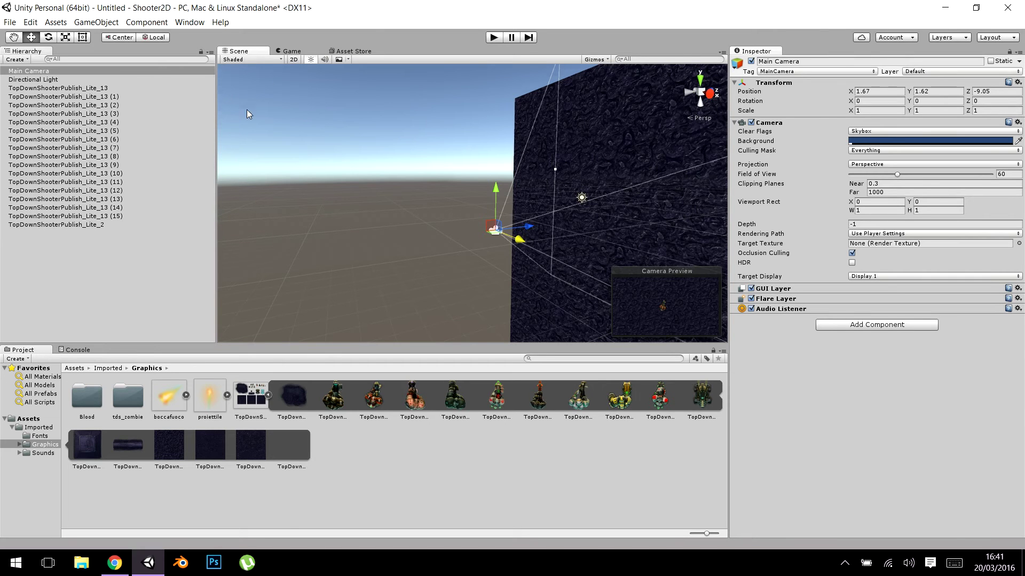
{"action": "left_click", "coordinate": [293, 60]}
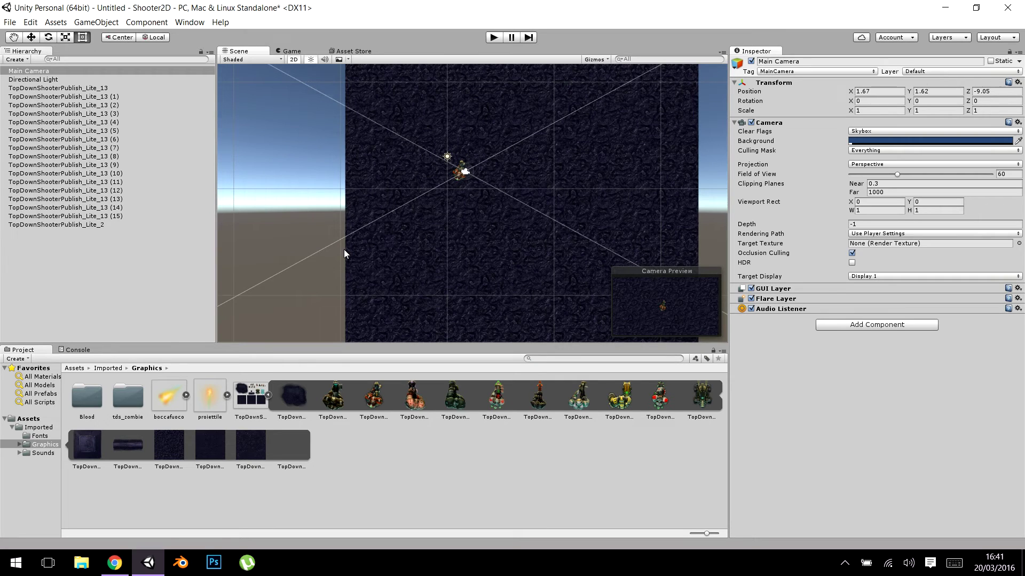
Step: Step through the hierarchy objects, ending on floor tile TopDownShooterPublish_Lite_13 (1)
{"action": "left_click", "coordinate": [243, 308]}
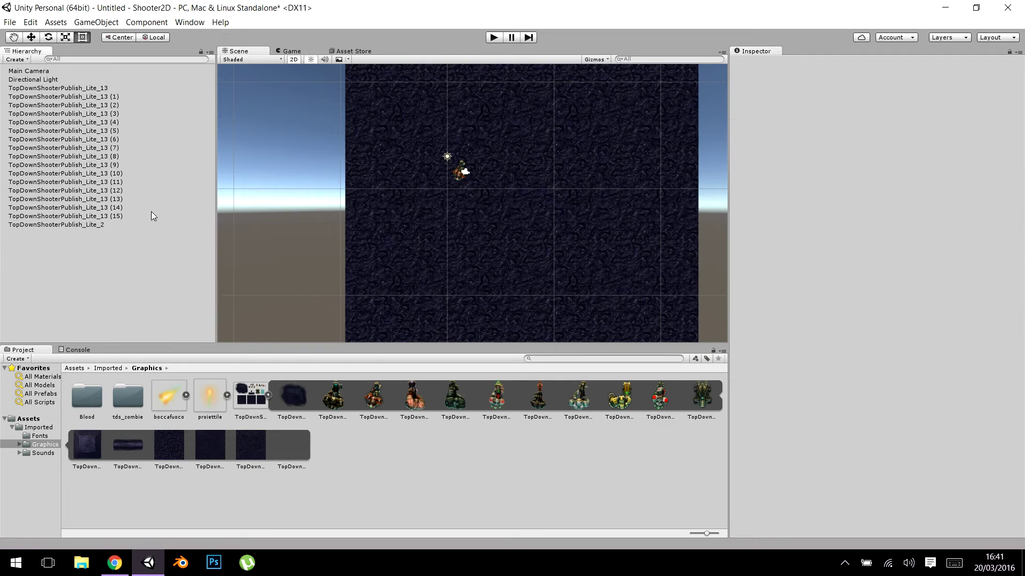
{"action": "left_click", "coordinate": [105, 88]}
{"action": "left_click", "coordinate": [112, 148]}
{"action": "left_click", "coordinate": [101, 217]}
{"action": "left_click", "coordinate": [98, 225]}
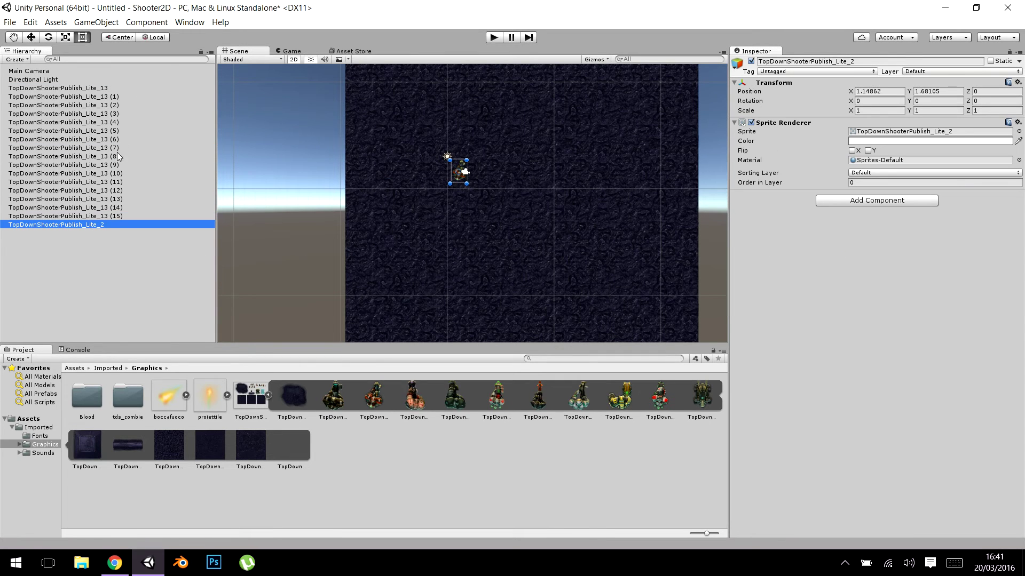
{"action": "left_click", "coordinate": [118, 130]}
{"action": "left_click", "coordinate": [112, 96]}
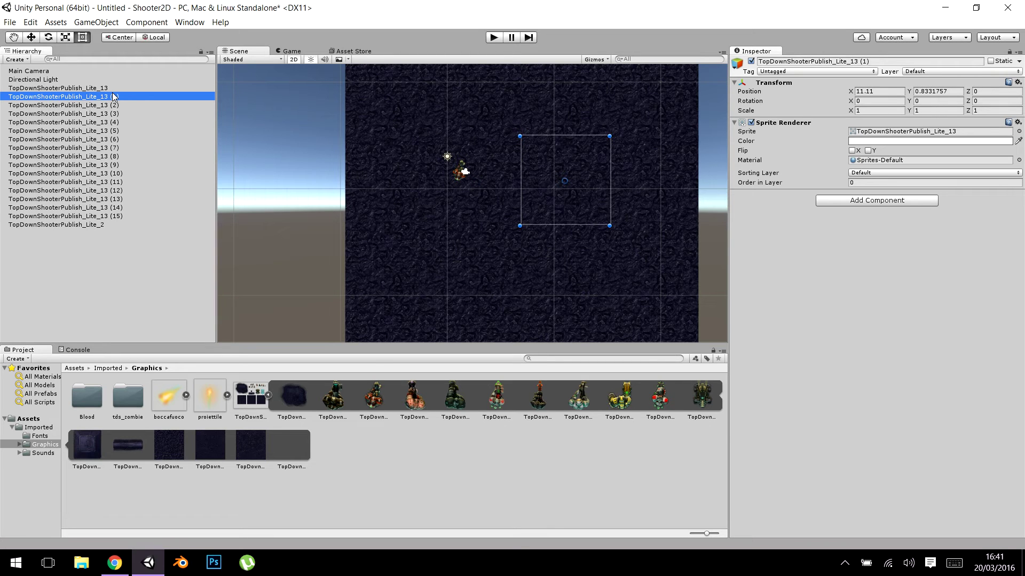
Step: Create an empty object named TERRAIN and move it to the top of the Hierarchy
{"action": "left_click", "coordinate": [121, 234]}
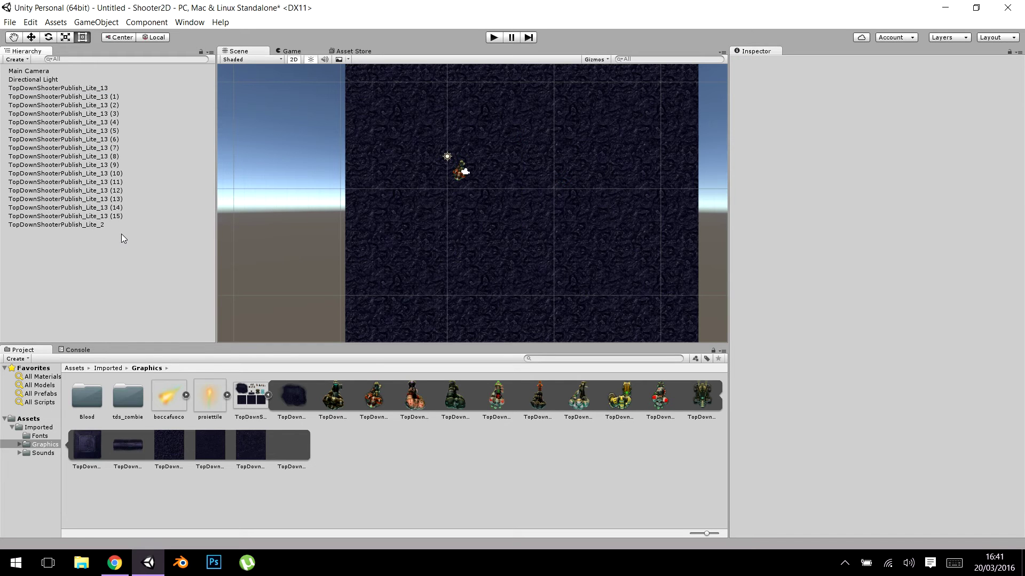
{"action": "right_click", "coordinate": [109, 268]}
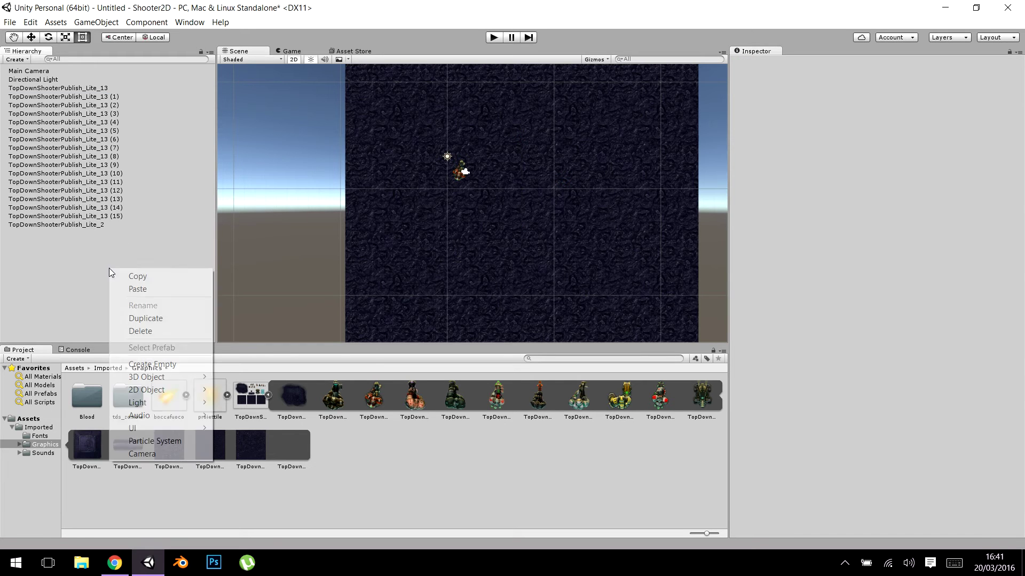
{"action": "left_click", "coordinate": [148, 365]}
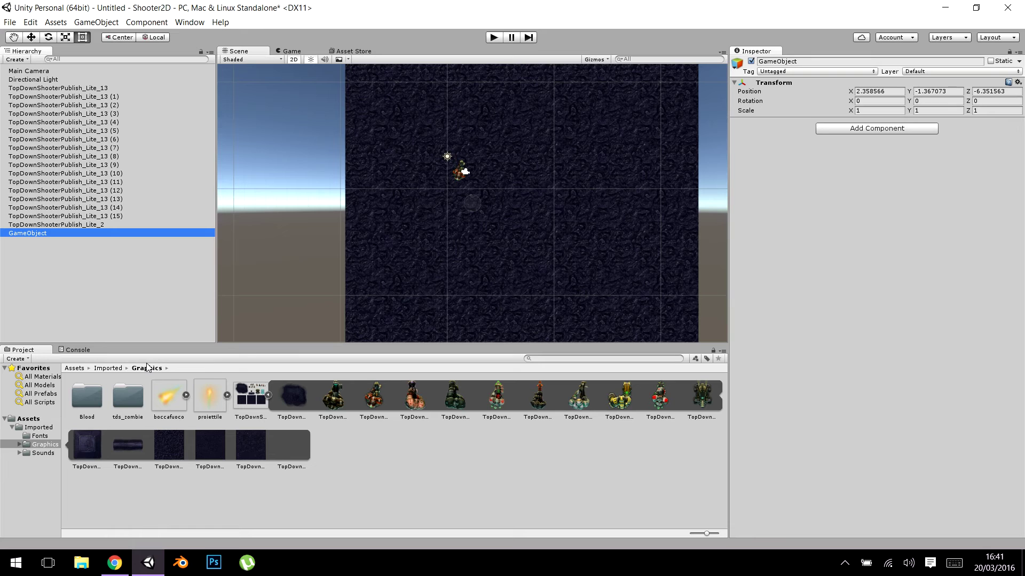
{"action": "key", "text": "F2"}
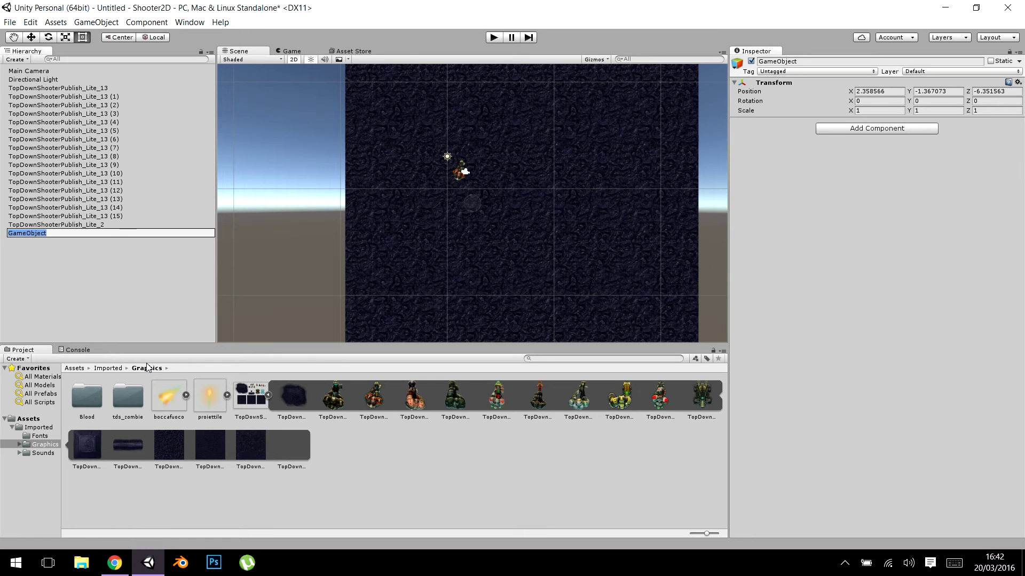
{"action": "type", "text": "TERRAIN"}
{"action": "key", "text": "Return"}
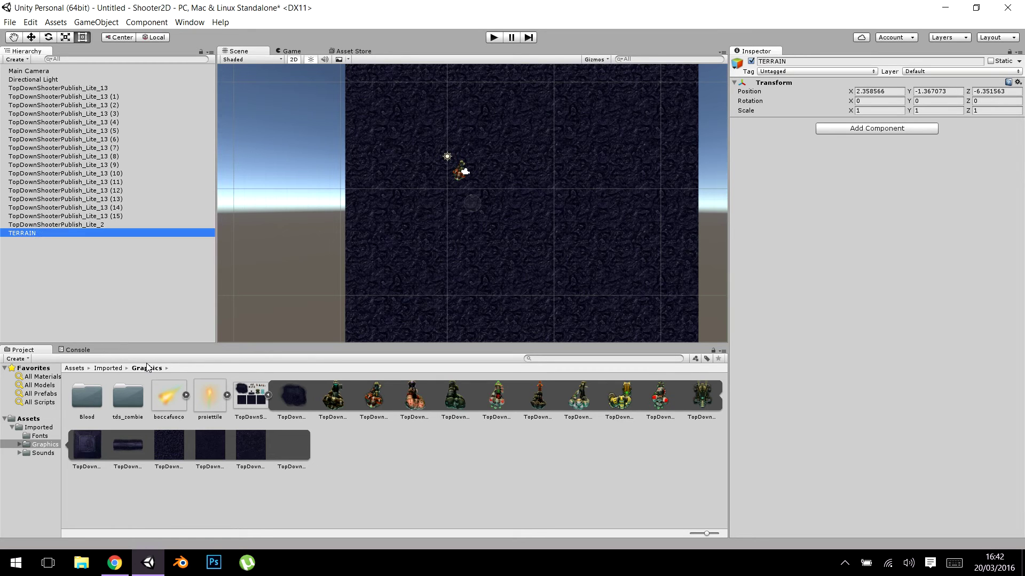
{"action": "left_click", "coordinate": [115, 255]}
{"action": "mouse_move", "coordinate": [31, 235]}
{"action": "left_mouse_down"}
{"action": "mouse_move", "coordinate": [91, 225]}
{"action": "mouse_move", "coordinate": [88, 68]}
{"action": "left_mouse_up"}
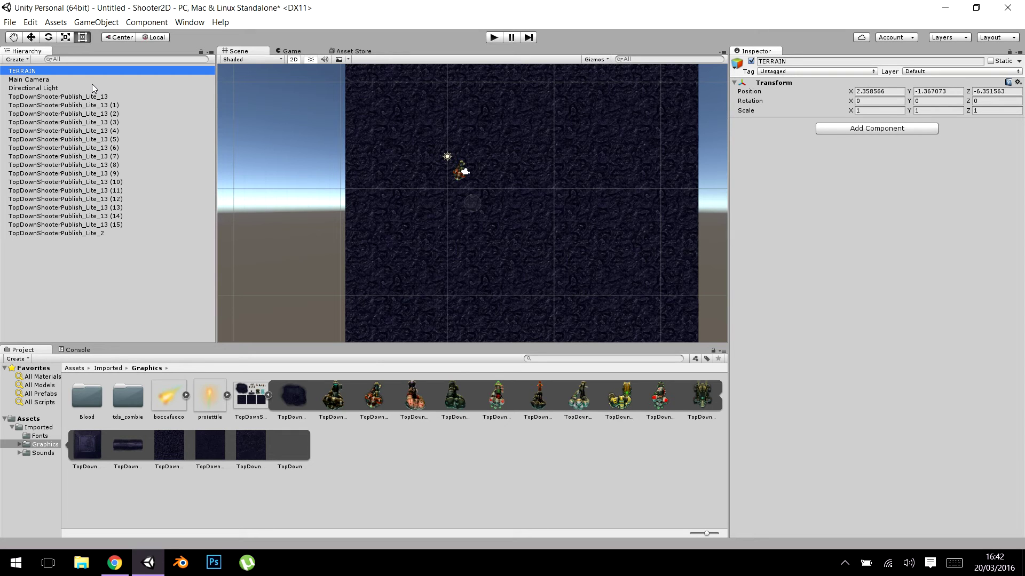
Step: Select all sixteen Lite_13 floor tiles and parent them under TERRAIN
{"action": "left_click", "coordinate": [93, 97]}
{"action": "left_click", "coordinate": [107, 224], "text": "shift"}
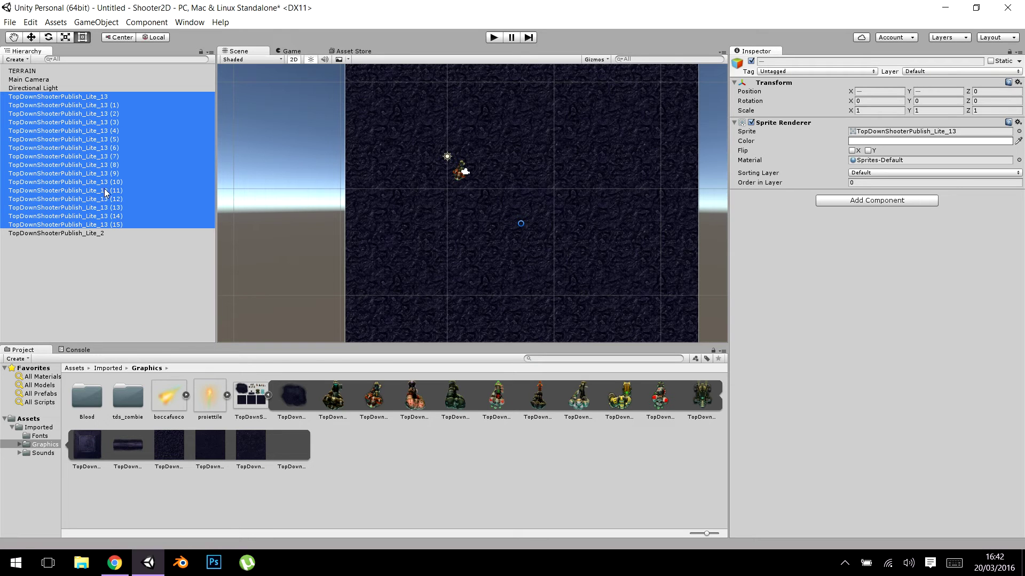
{"action": "left_click_drag", "start_coordinate": [129, 199], "coordinate": [48, 71]}
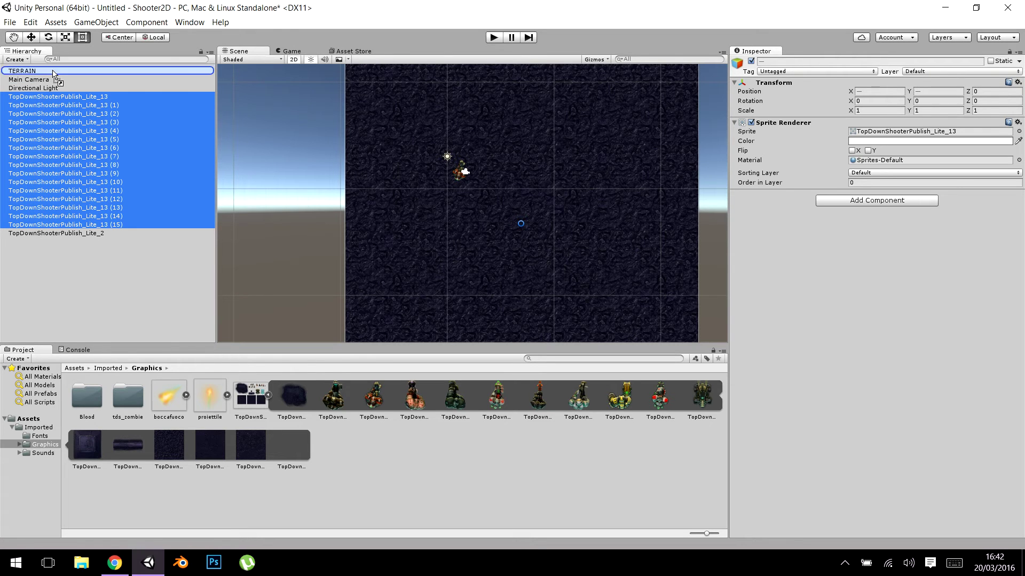
{"action": "left_click", "coordinate": [4, 71]}
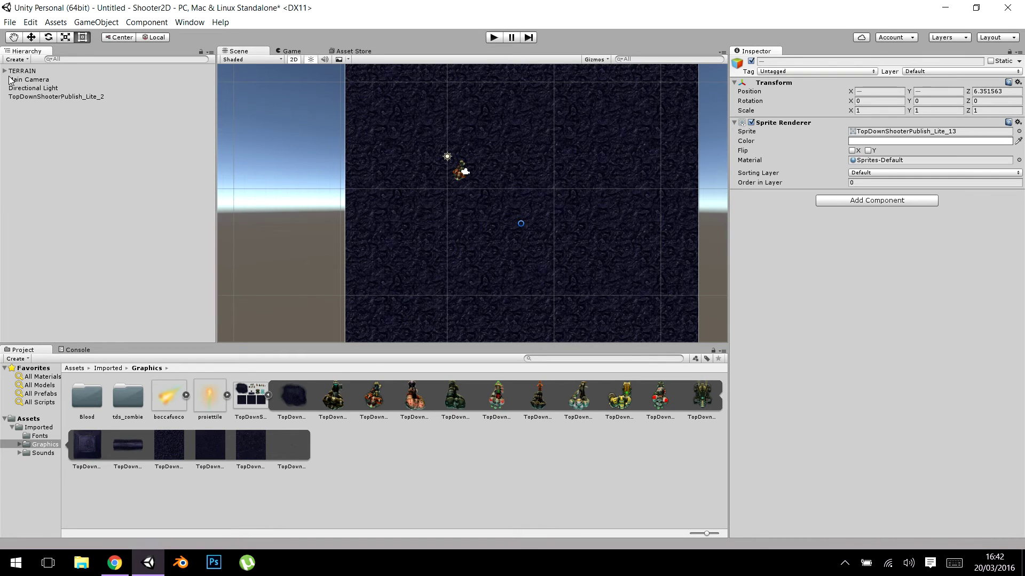
{"action": "left_click", "coordinate": [5, 71]}
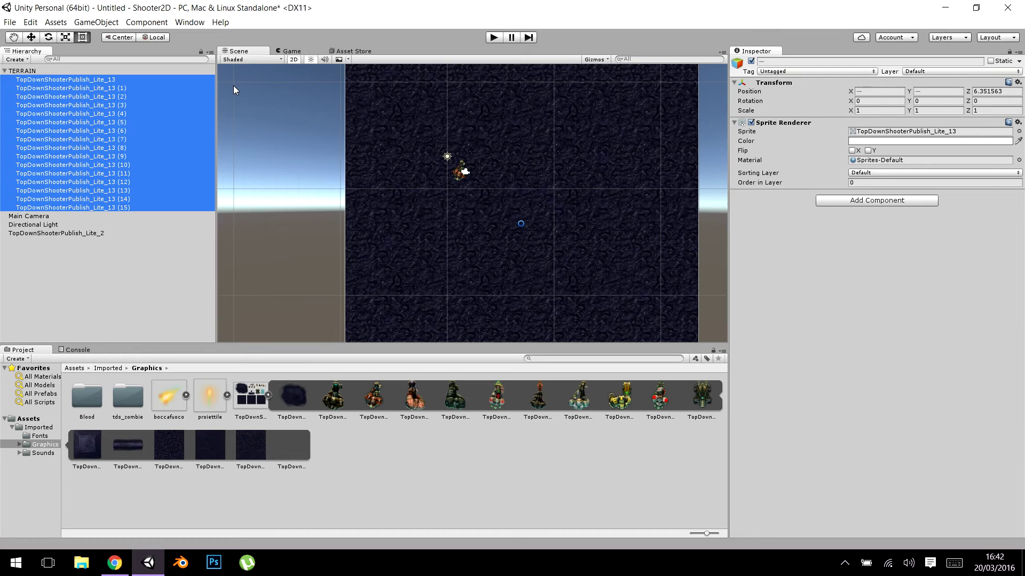
Step: Rename the robot object TopDownShooterPublish_Lite_2 to 'Player'
{"action": "left_click", "coordinate": [4, 70]}
{"action": "left_click", "coordinate": [65, 96]}
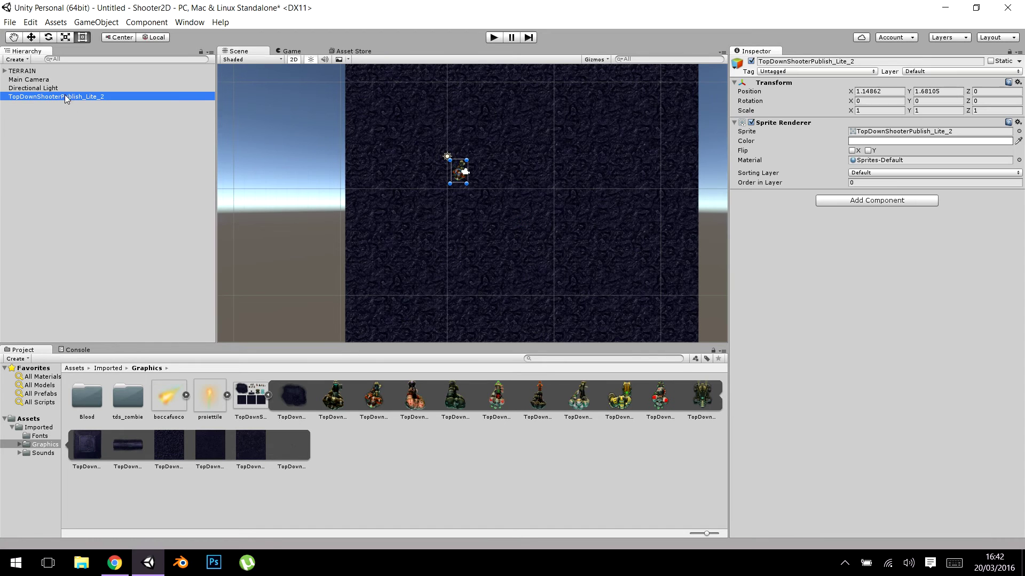
{"action": "key", "text": "F2"}
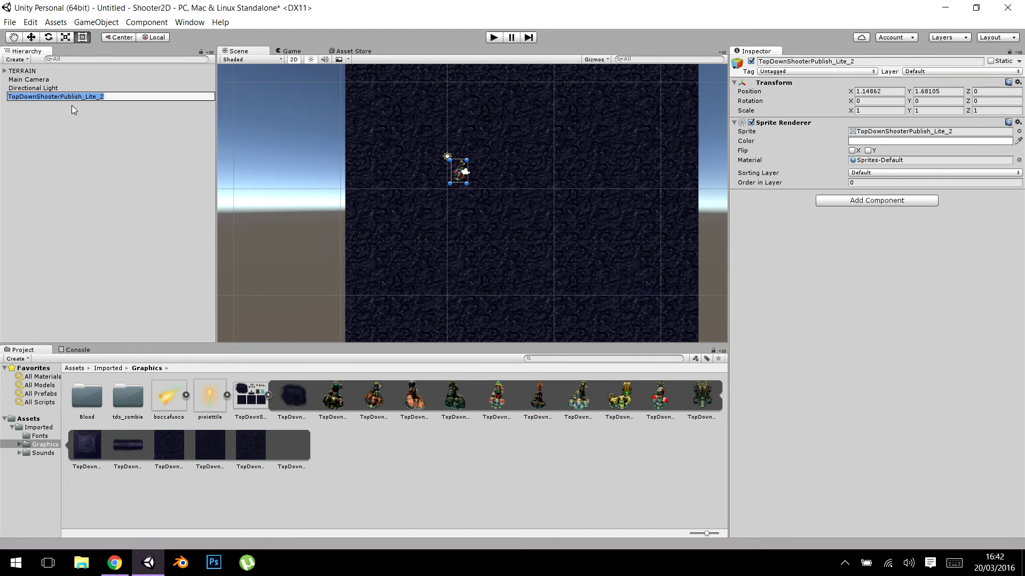
{"action": "type", "text": "Player"}
{"action": "key", "text": "Return"}
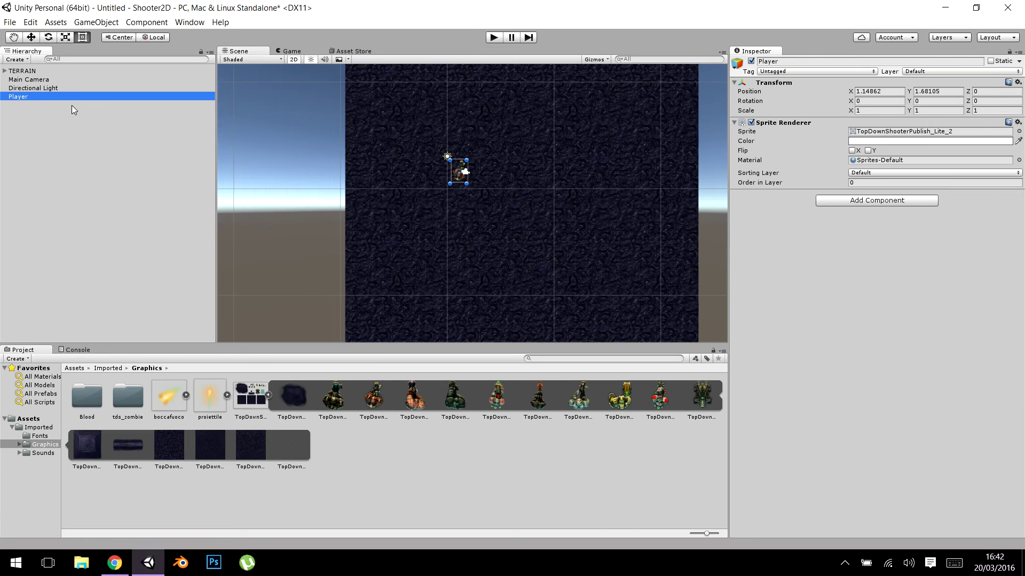
Step: Move the Player right along X to 3.51 with the Move tool
{"action": "middle_click_drag", "start_coordinate": [366, 176], "coordinate": [339, 166]}
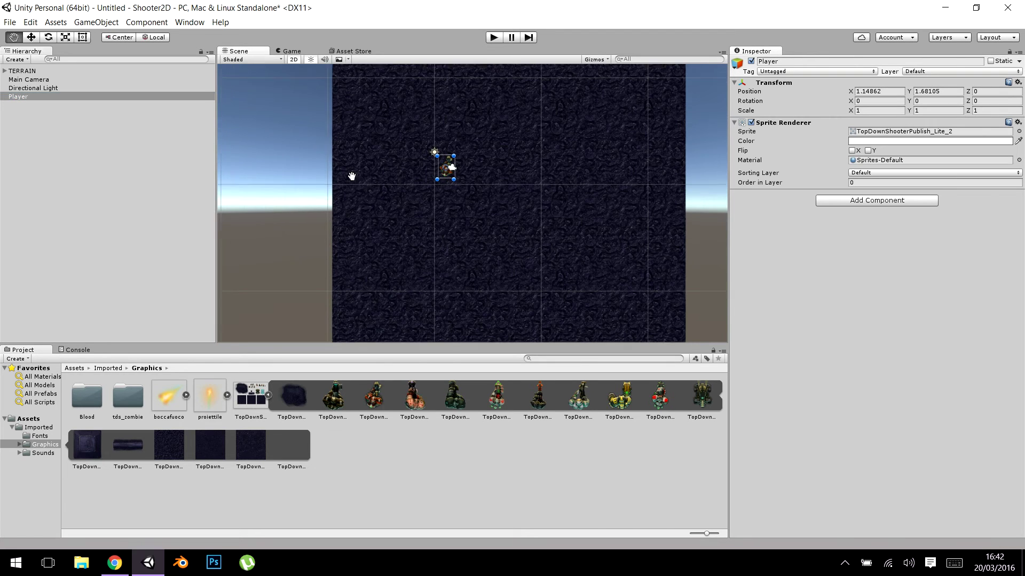
{"action": "left_click", "coordinate": [34, 39]}
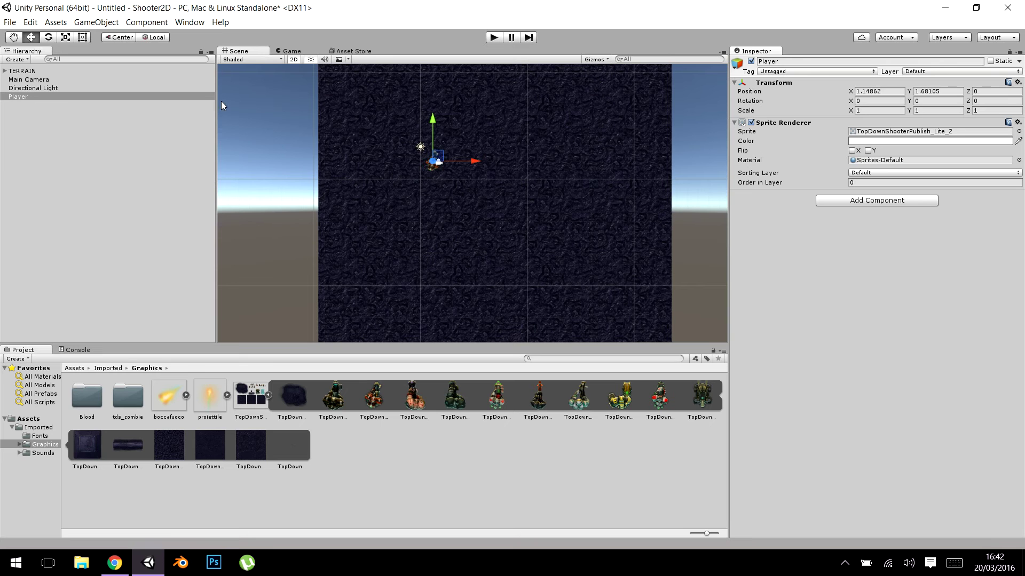
{"action": "left_click_drag", "start_coordinate": [478, 162], "coordinate": [489, 163]}
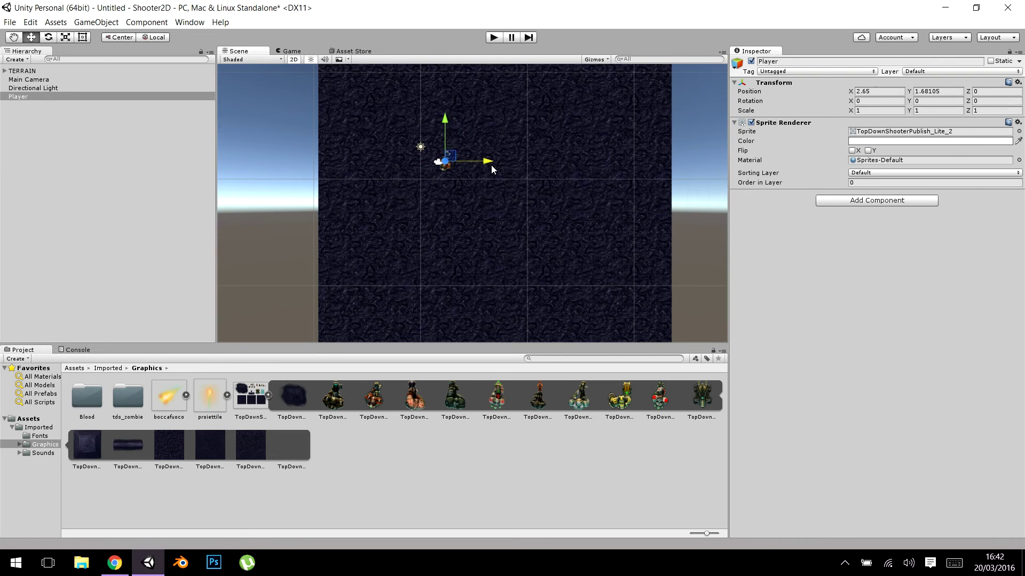
{"action": "scroll", "coordinate": [467, 198], "scroll_direction": "up", "scroll_amount": 2}
{"action": "middle_click_drag", "start_coordinate": [431, 200], "coordinate": [440, 252]}
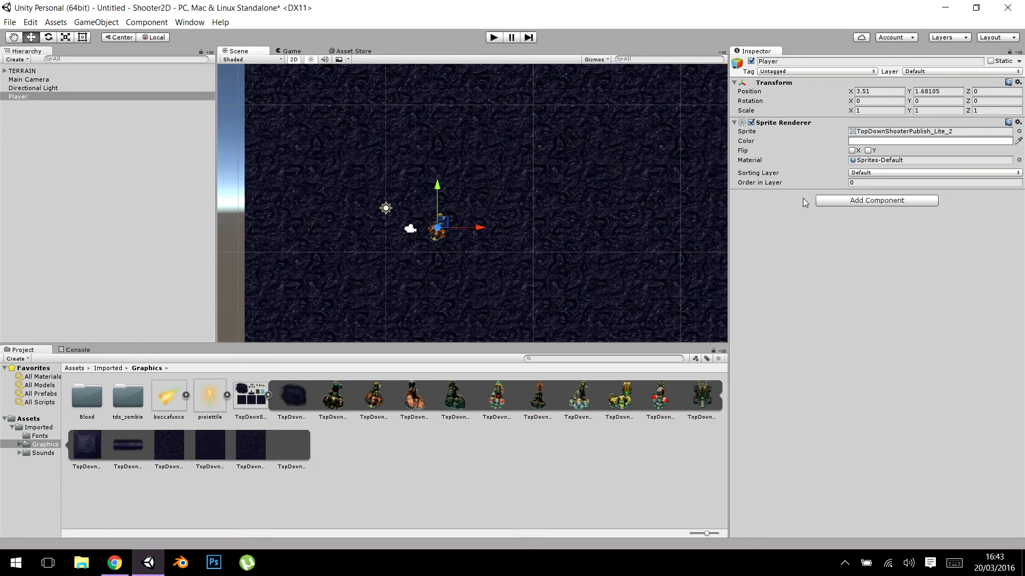
Step: Add a Rigidbody 2D component to the Player through the Add Component search
{"action": "left_click", "coordinate": [854, 202]}
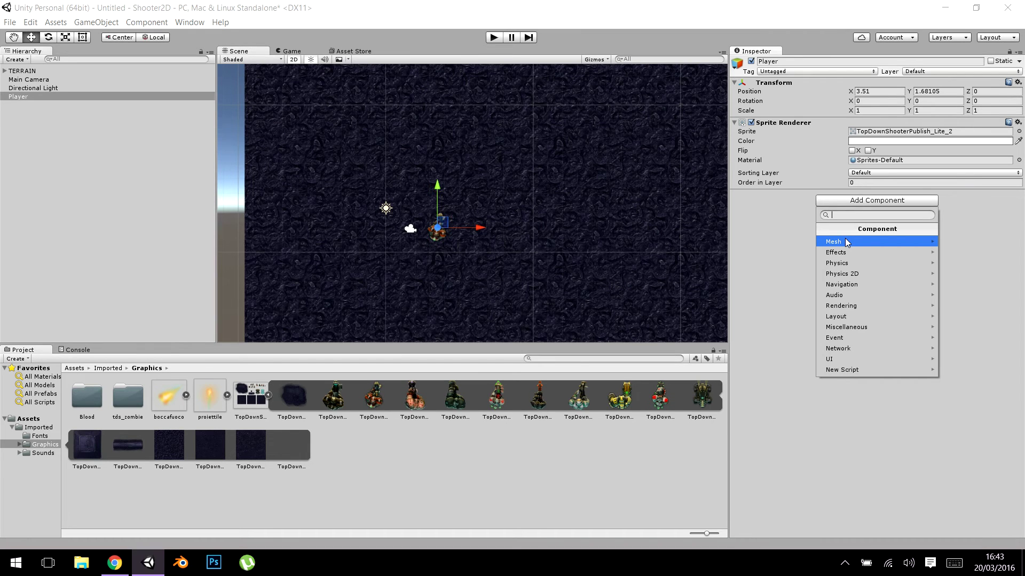
{"action": "type", "text": "rigidbody 2d"}
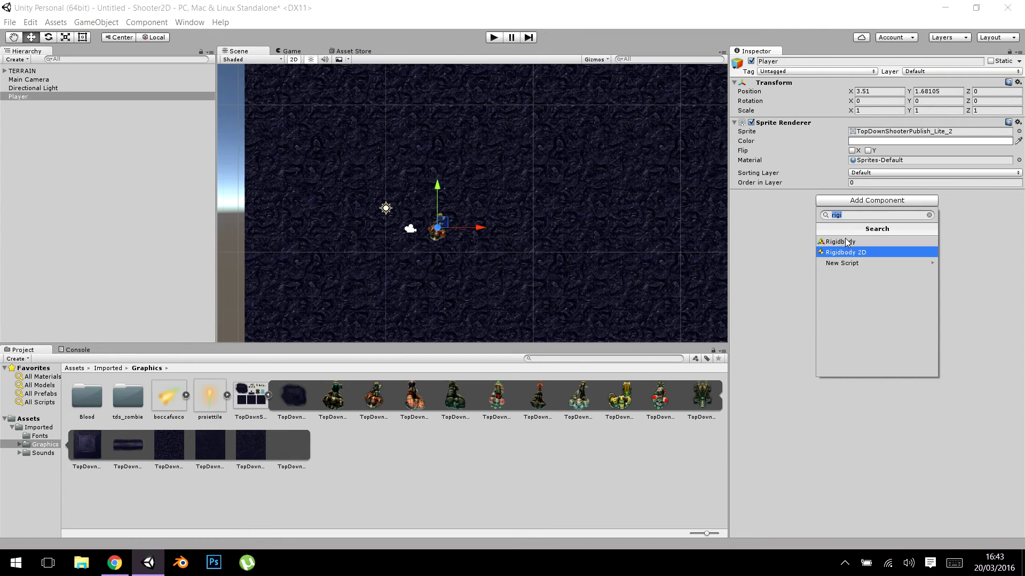
{"action": "key", "text": "Return"}
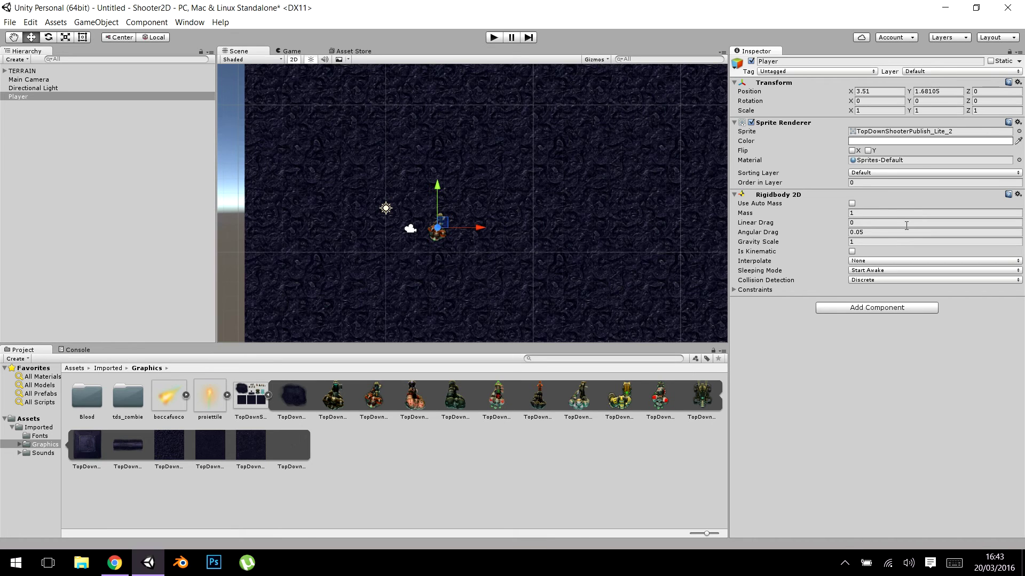
Step: Search 'collider' in Add Component and add a Circle Collider 2D to the Player
{"action": "left_click", "coordinate": [866, 312]}
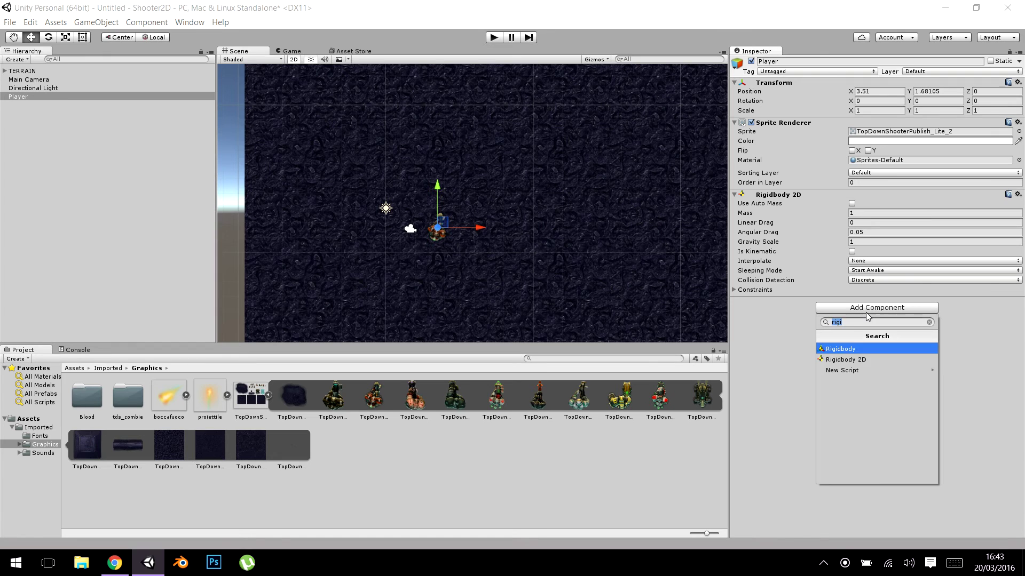
{"action": "type", "text": "collider"}
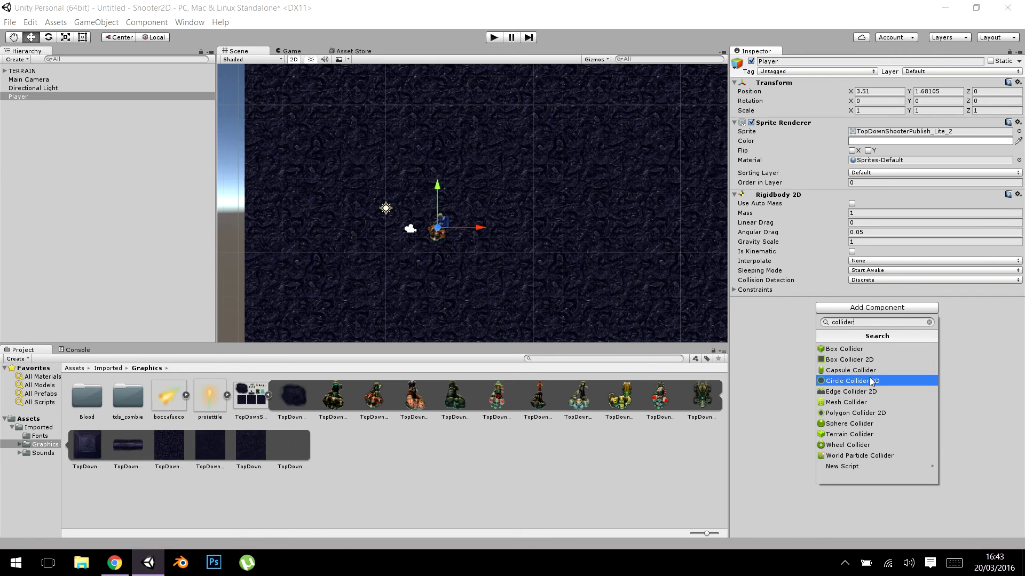
{"action": "left_click", "coordinate": [875, 307]}
{"action": "left_click", "coordinate": [875, 307]}
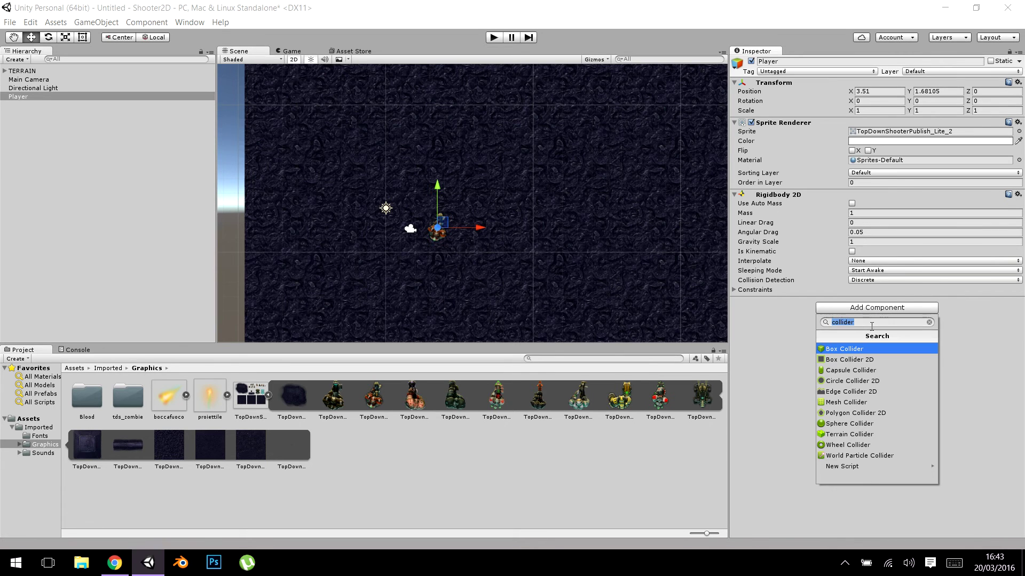
{"action": "left_click", "coordinate": [872, 322]}
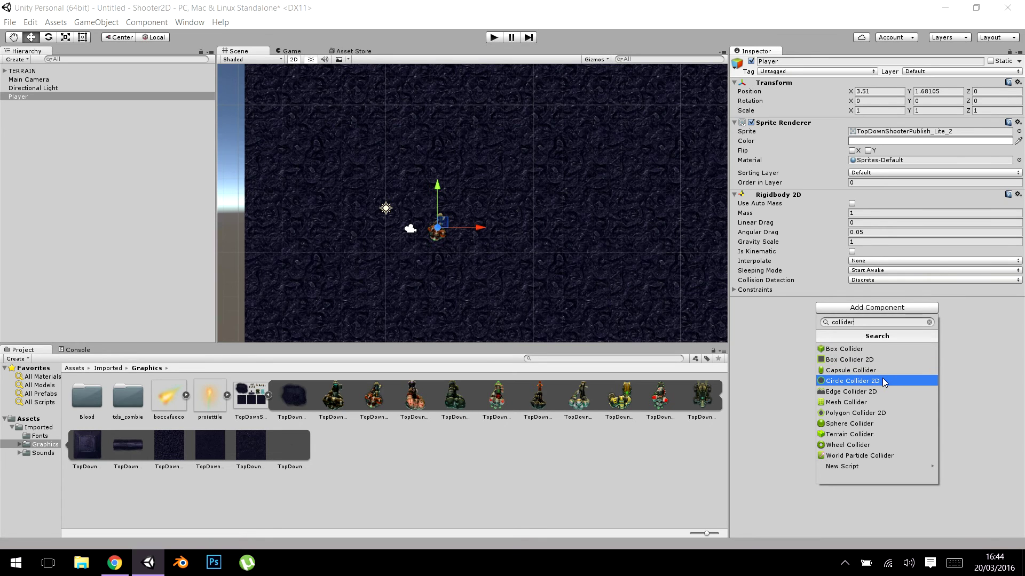
{"action": "left_click", "coordinate": [883, 381]}
{"action": "scroll", "coordinate": [533, 225], "scroll_direction": "up", "scroll_amount": 2}
Step: Shrink the Player's circle collider to radius 0.52 and lower its offset Y to -0.39
{"action": "scroll", "coordinate": [514, 214], "scroll_direction": "up", "scroll_amount": 1}
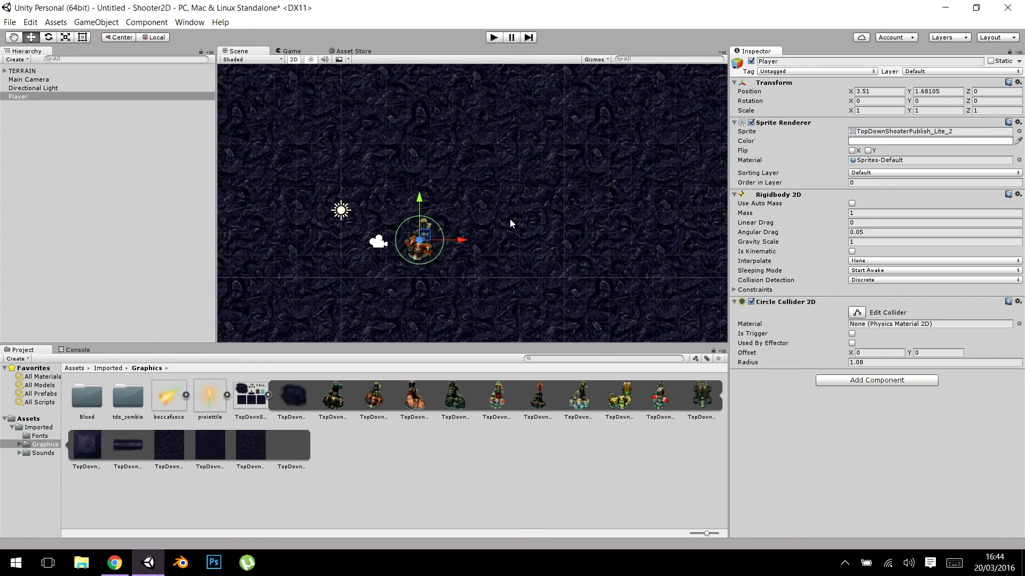
{"action": "scroll", "coordinate": [520, 256], "scroll_direction": "up", "scroll_amount": 1}
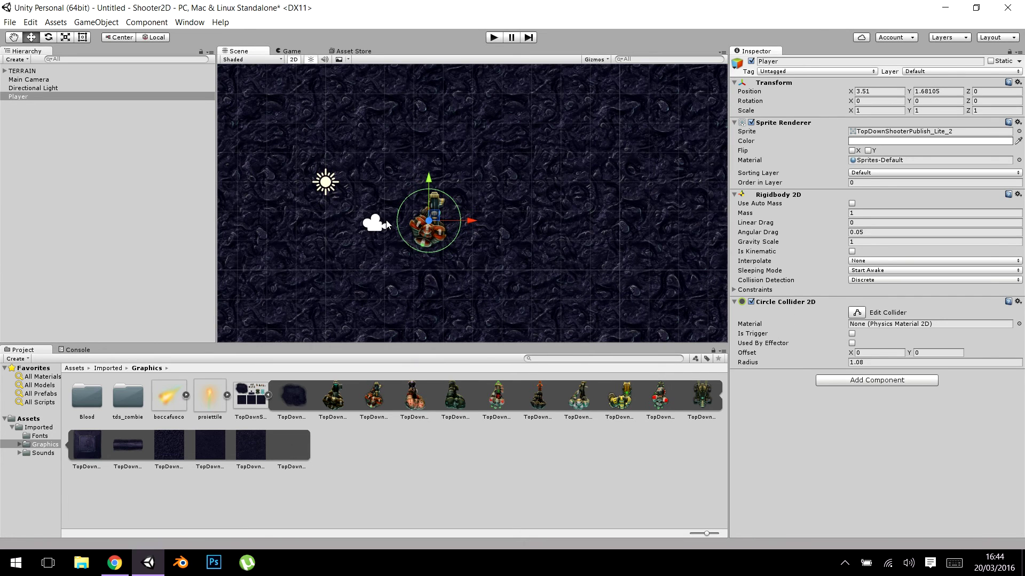
{"action": "middle_click_drag", "start_coordinate": [367, 281], "coordinate": [392, 267]}
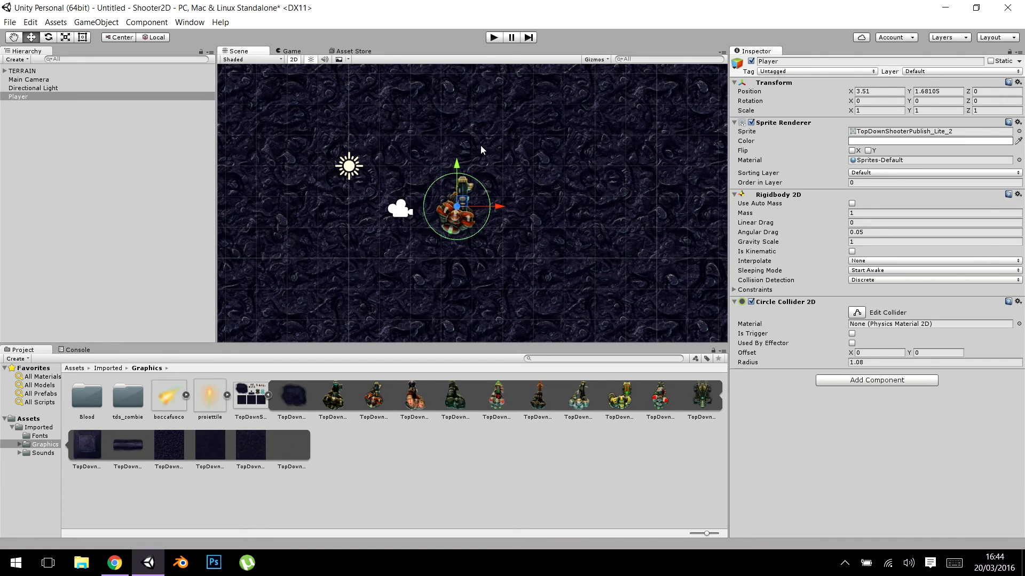
{"action": "left_click_drag", "start_coordinate": [846, 363], "coordinate": [831, 364]}
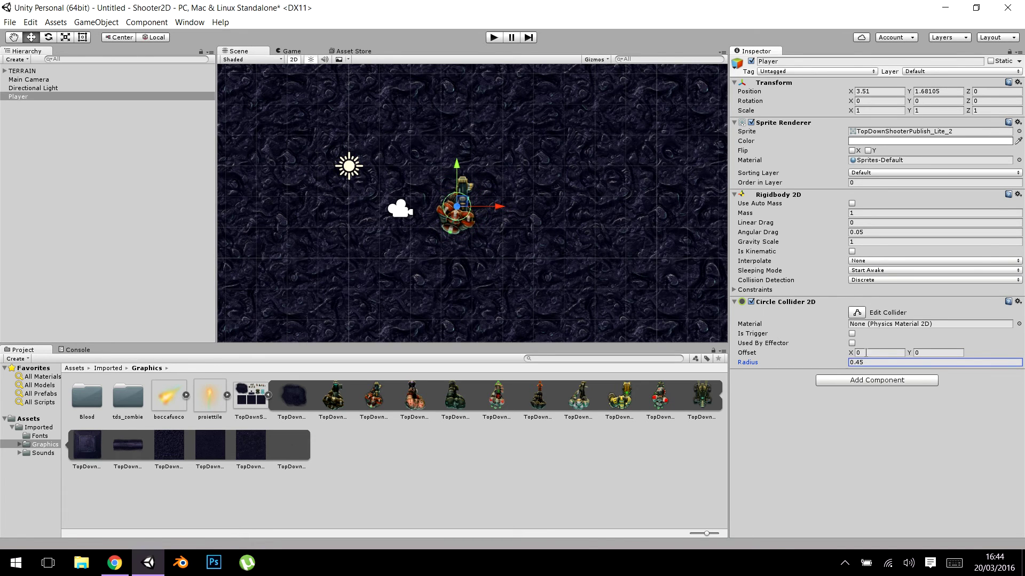
{"action": "left_click_drag", "start_coordinate": [906, 353], "coordinate": [899, 358]}
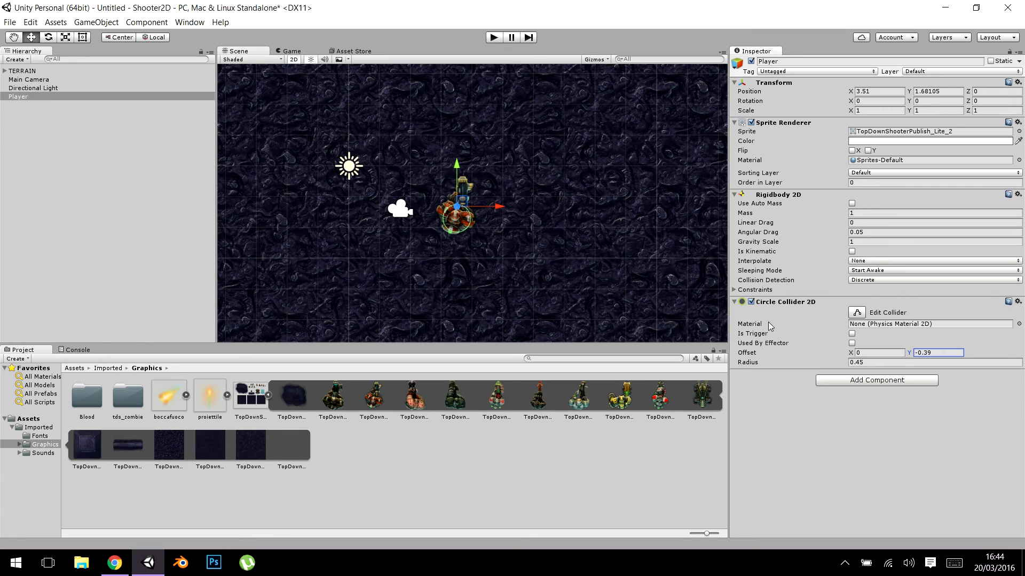
{"action": "left_click", "coordinate": [849, 362]}
{"action": "type", "text": "0.52"}
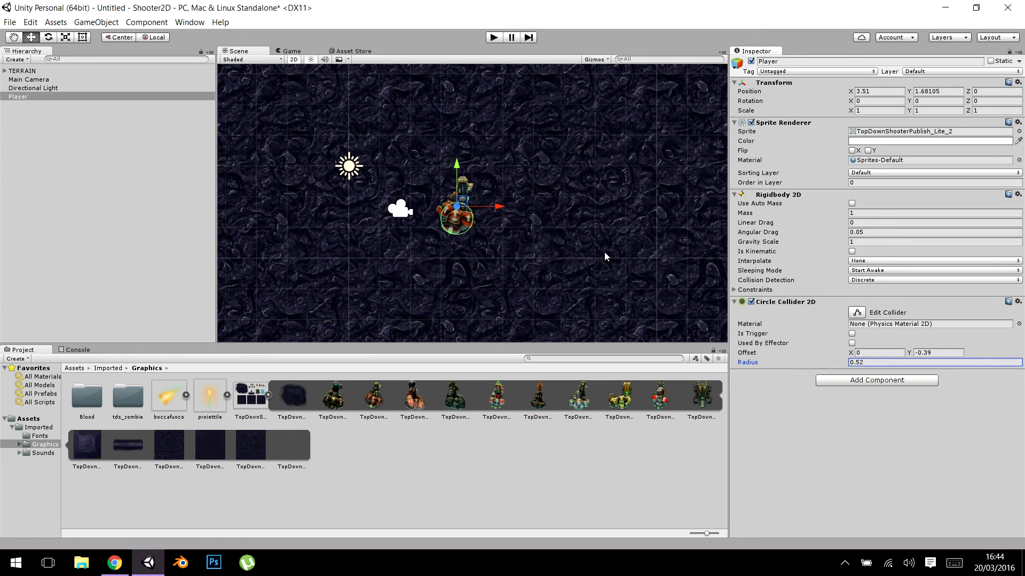
{"action": "scroll", "coordinate": [575, 193], "scroll_direction": "down", "scroll_amount": 1}
{"action": "middle_click_drag", "start_coordinate": [575, 193], "coordinate": [541, 225]}
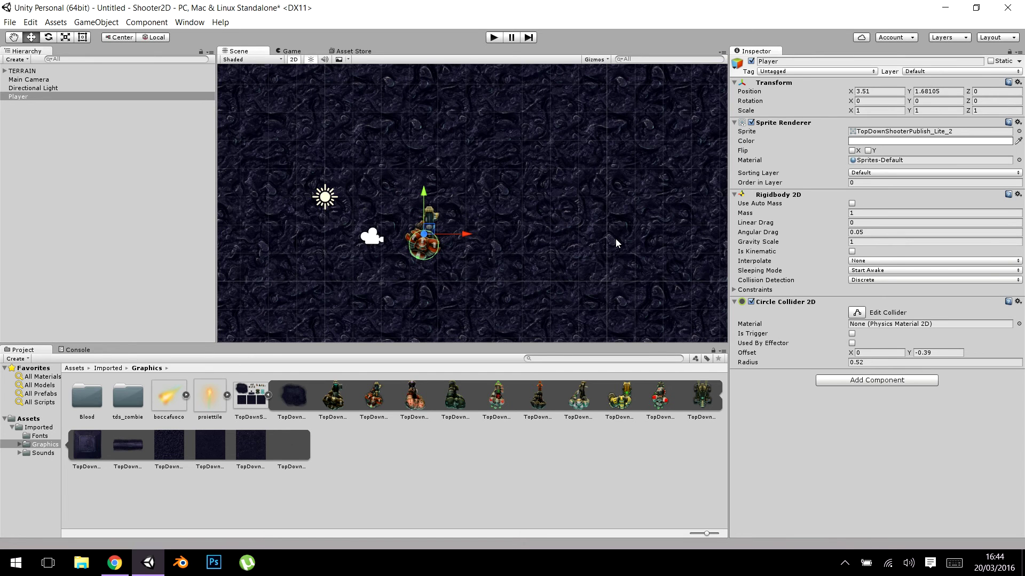
{"action": "scroll", "coordinate": [615, 240], "scroll_direction": "down", "scroll_amount": 3}
Step: Move the Main Camera to X 3.74 to frame the Player and preview the Game view
{"action": "left_click", "coordinate": [288, 51]}
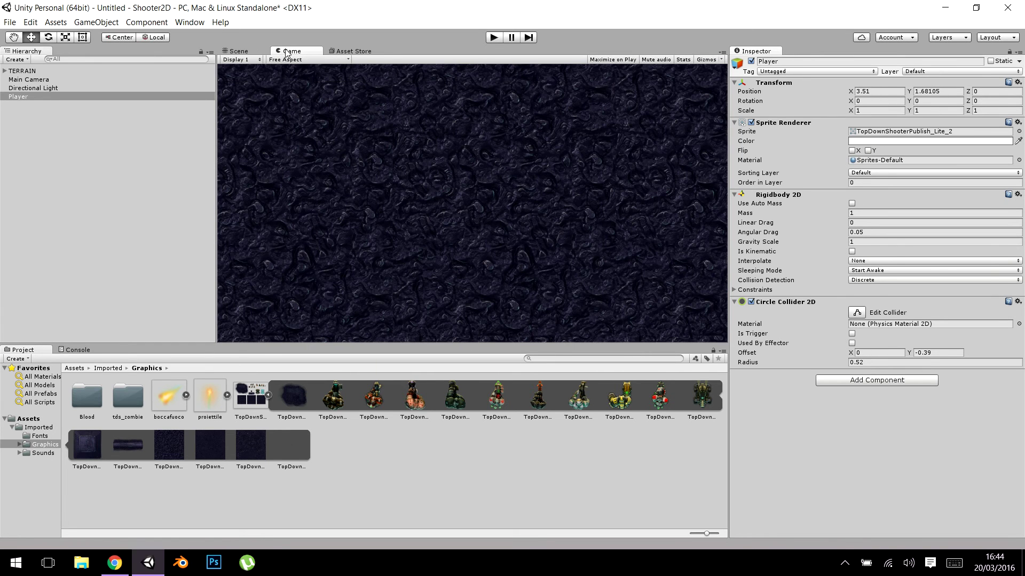
{"action": "left_click", "coordinate": [250, 51]}
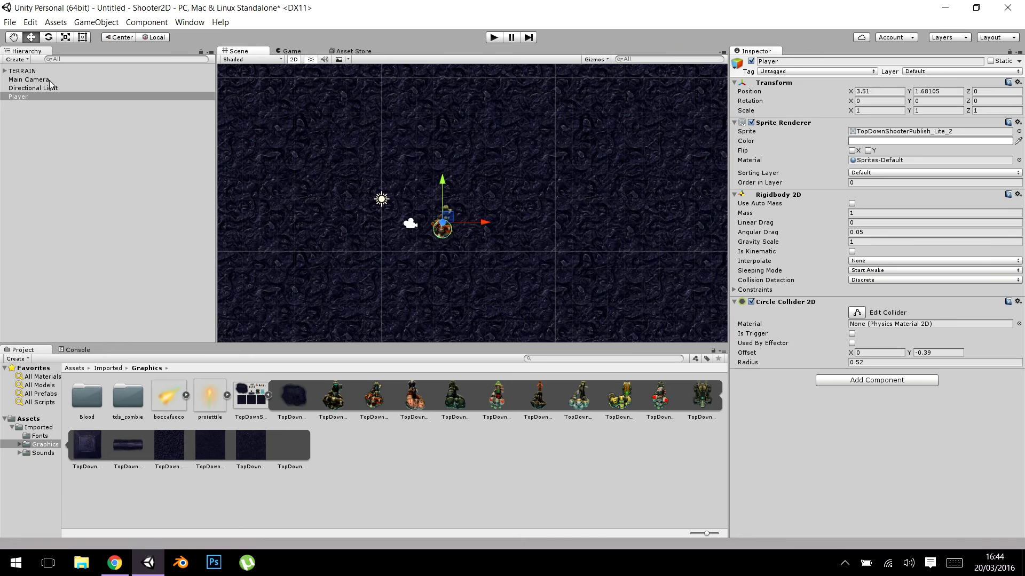
{"action": "left_click", "coordinate": [32, 79]}
{"action": "left_click_drag", "start_coordinate": [451, 226], "coordinate": [483, 238]}
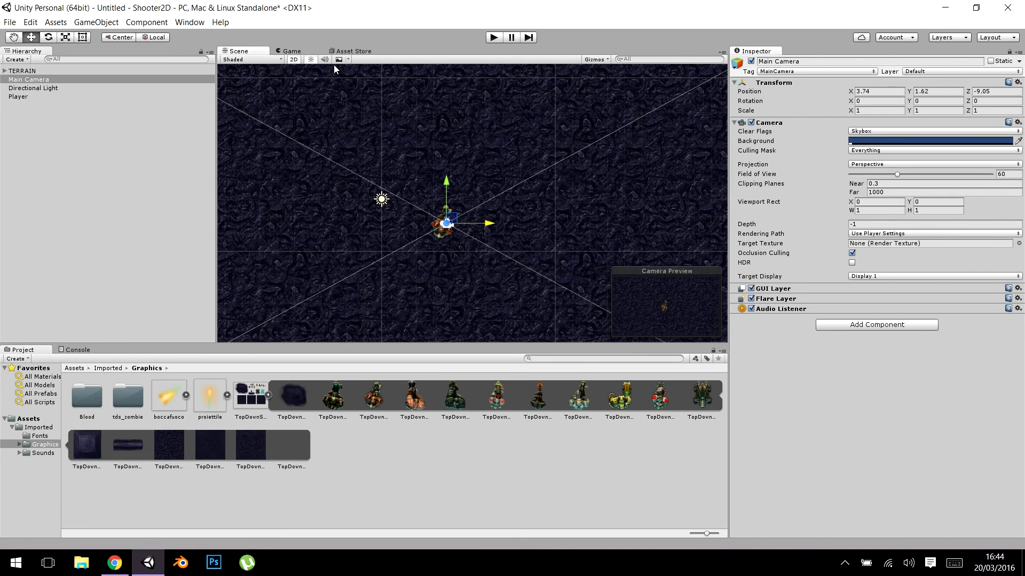
{"action": "left_click", "coordinate": [292, 51]}
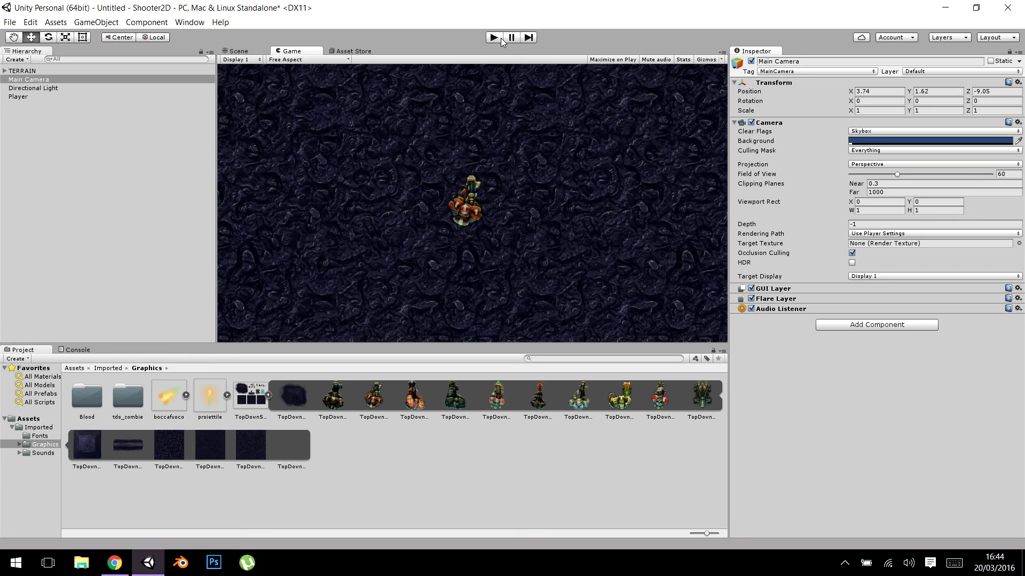
Step: Test the scene in Play mode, stop it, and reselect the Player in the Scene view
{"action": "left_click", "coordinate": [501, 38]}
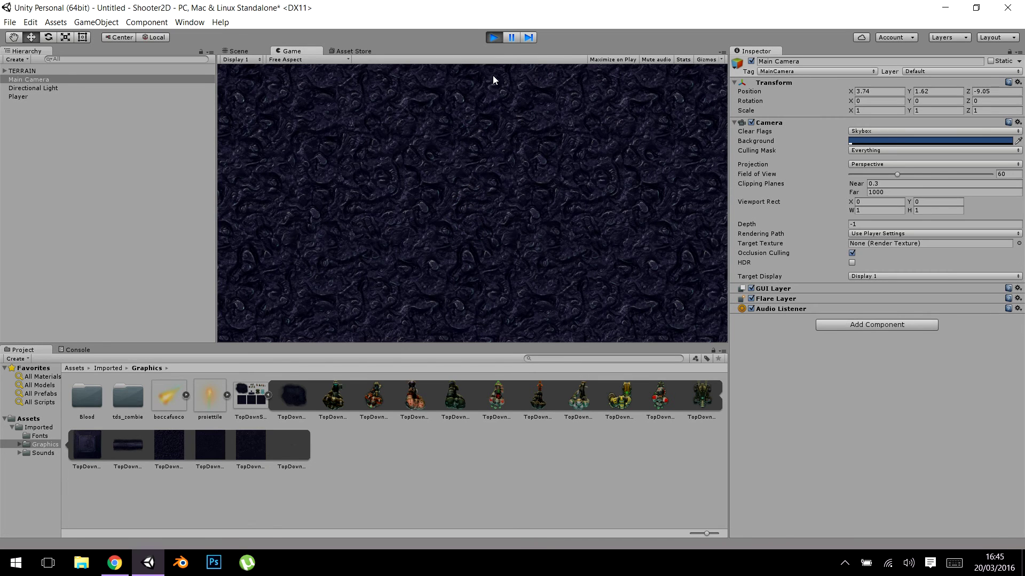
{"action": "left_click", "coordinate": [494, 38]}
{"action": "left_click", "coordinate": [235, 51]}
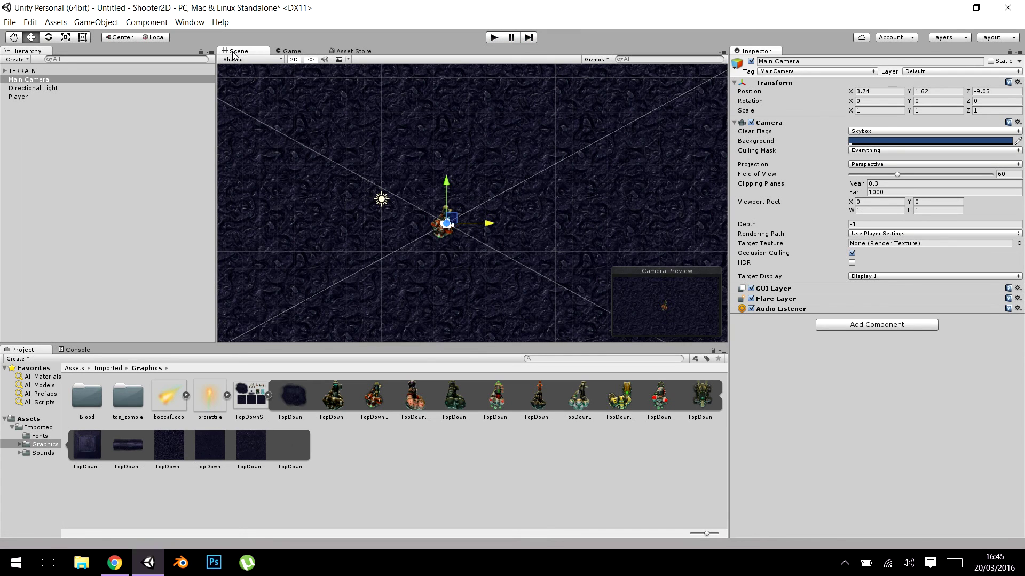
{"action": "left_click", "coordinate": [107, 98]}
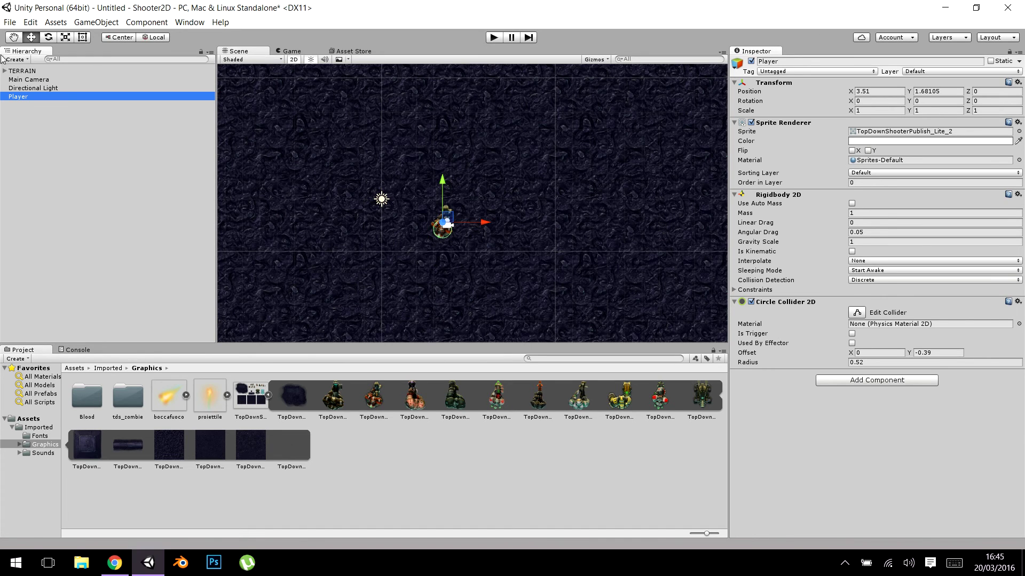
Step: Open Unity's Edit menu to reach Project Settings
{"action": "left_click", "coordinate": [29, 26]}
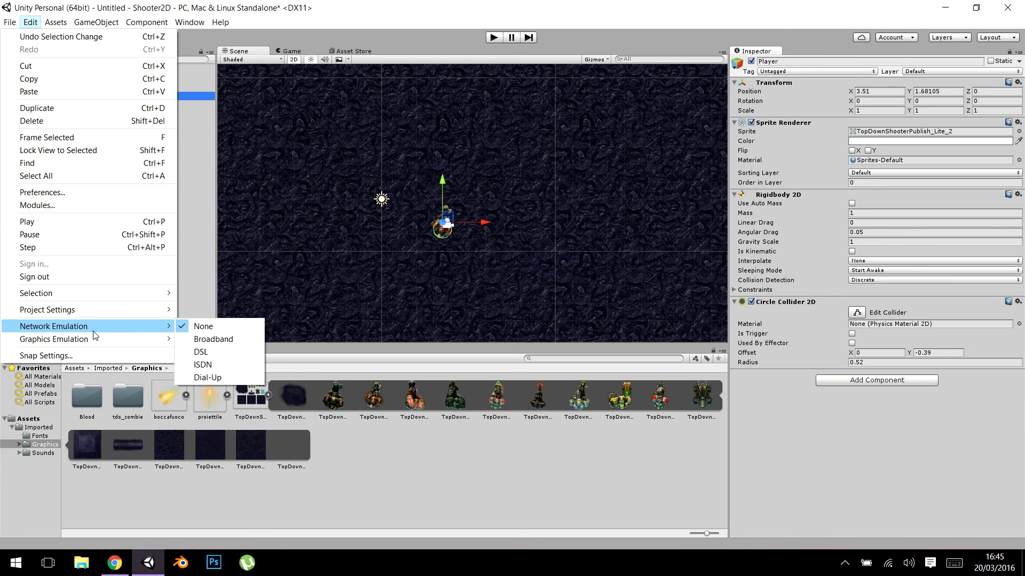
Step: In Project Settings > Physics 2D, change Gravity Y from -9.81 to 0
{"action": "mouse_move", "coordinate": [104, 310]}
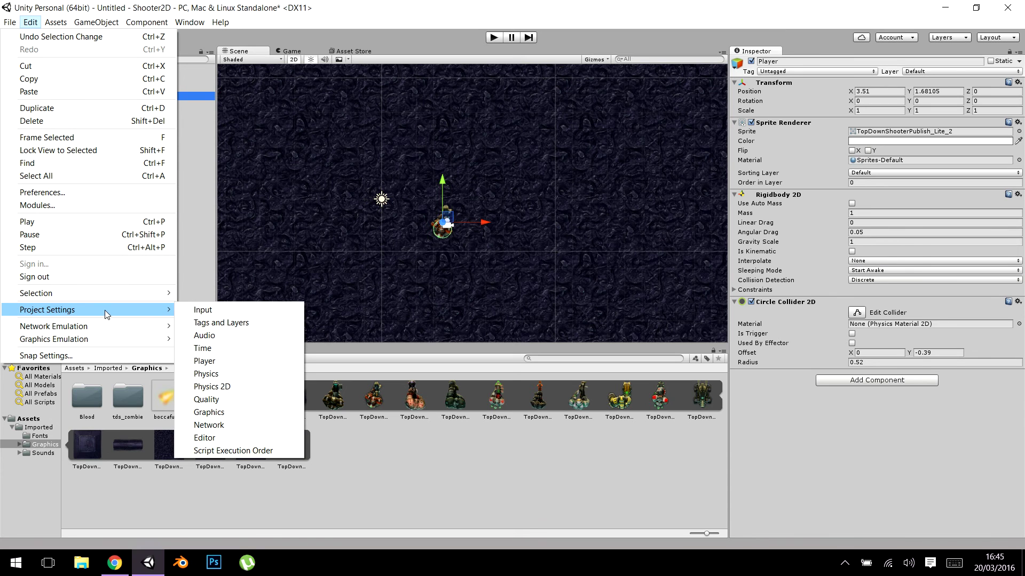
{"action": "left_click", "coordinate": [232, 385]}
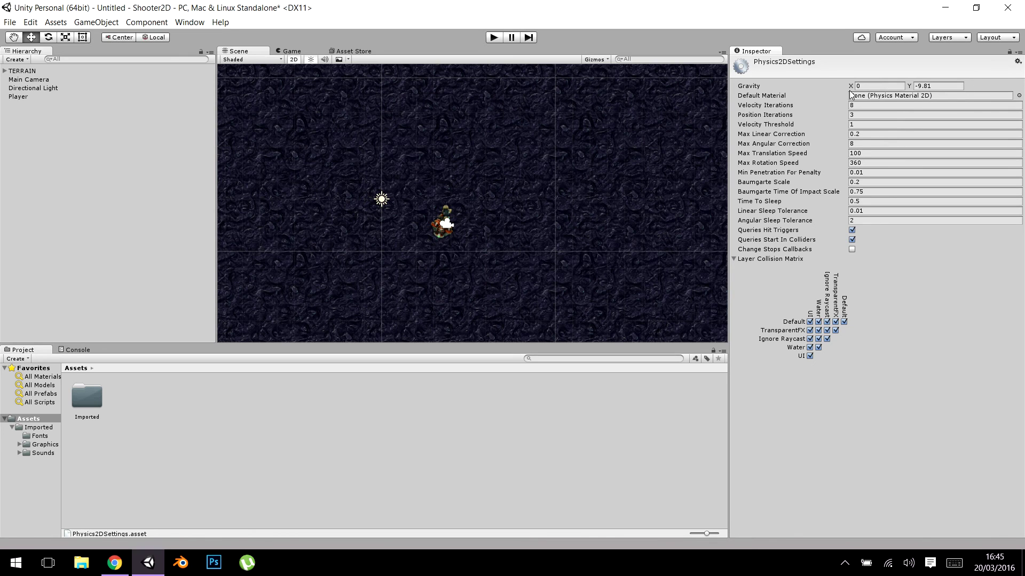
{"action": "left_click", "coordinate": [937, 86]}
{"action": "type", "text": "0"}
Step: Start and stop Play mode to check zero gravity, then select the Player
{"action": "left_click", "coordinate": [494, 36]}
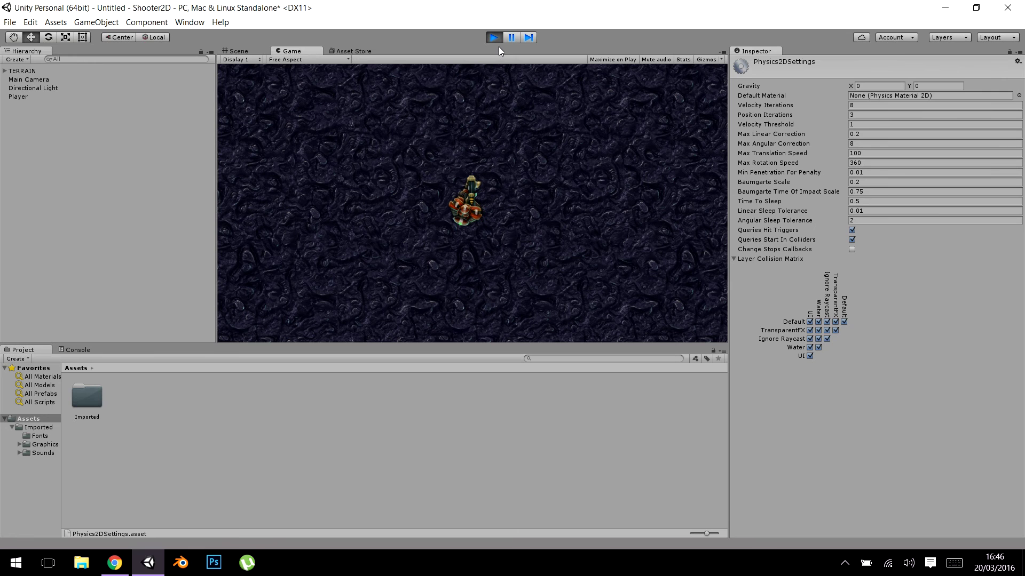
{"action": "left_click", "coordinate": [495, 36]}
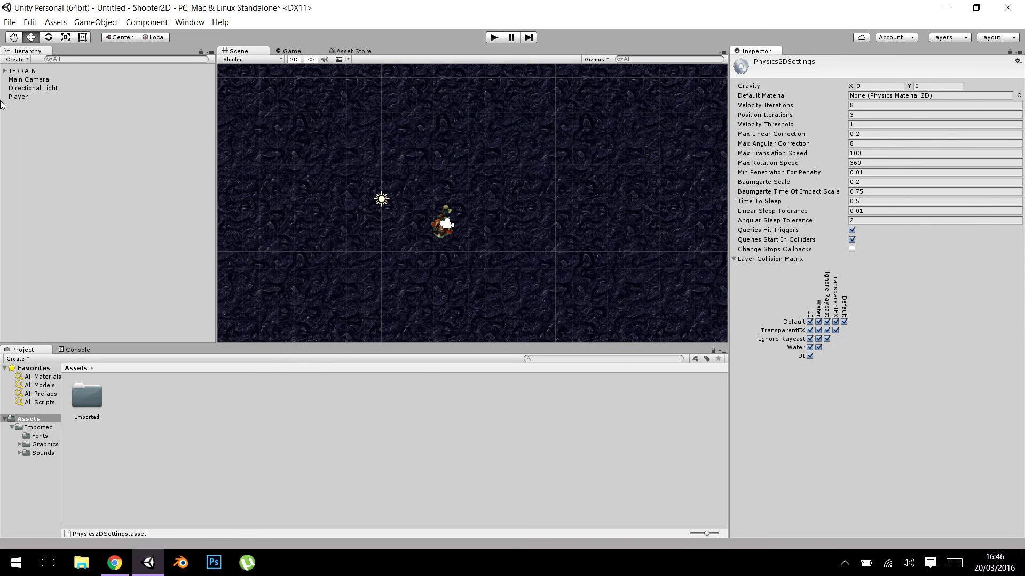
{"action": "left_click", "coordinate": [34, 97]}
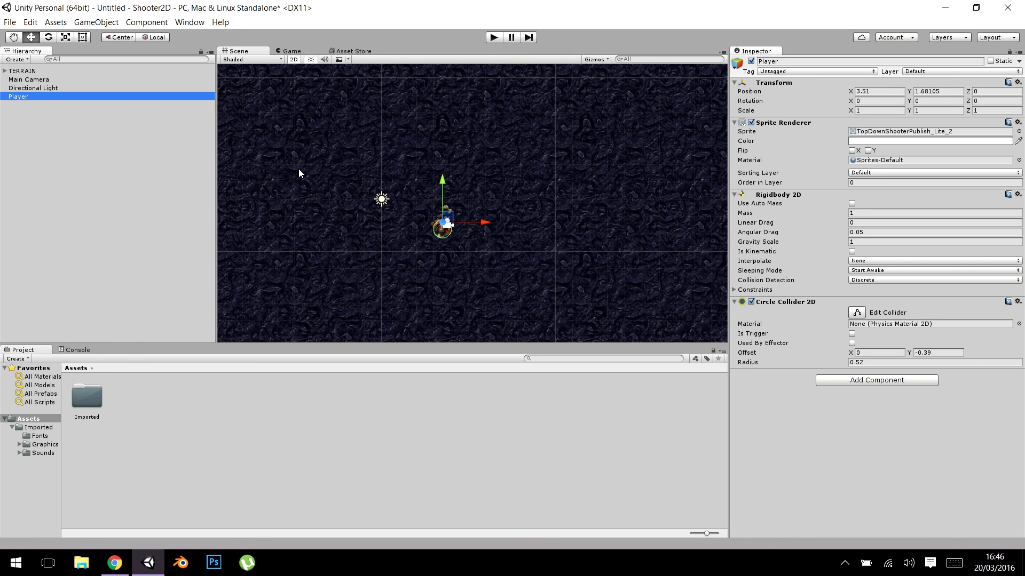
Step: Inspect a floor tile and the Player, then open the Player's Sorting Layer dropdown, showing only Default
{"action": "left_click", "coordinate": [470, 250]}
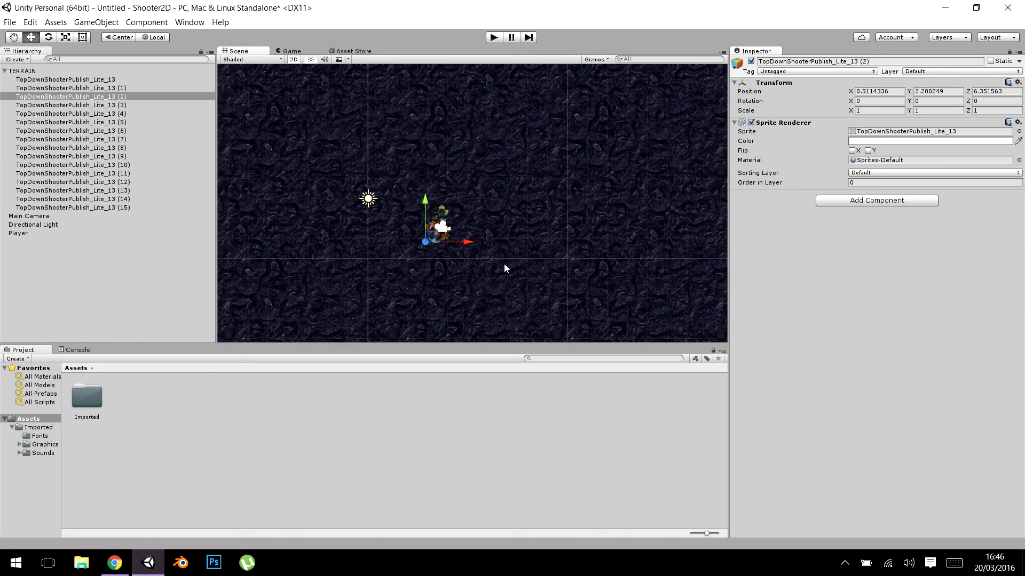
{"action": "scroll", "coordinate": [528, 272], "scroll_direction": "up", "scroll_amount": 2}
{"action": "scroll", "coordinate": [416, 188], "scroll_direction": "down", "scroll_amount": 2}
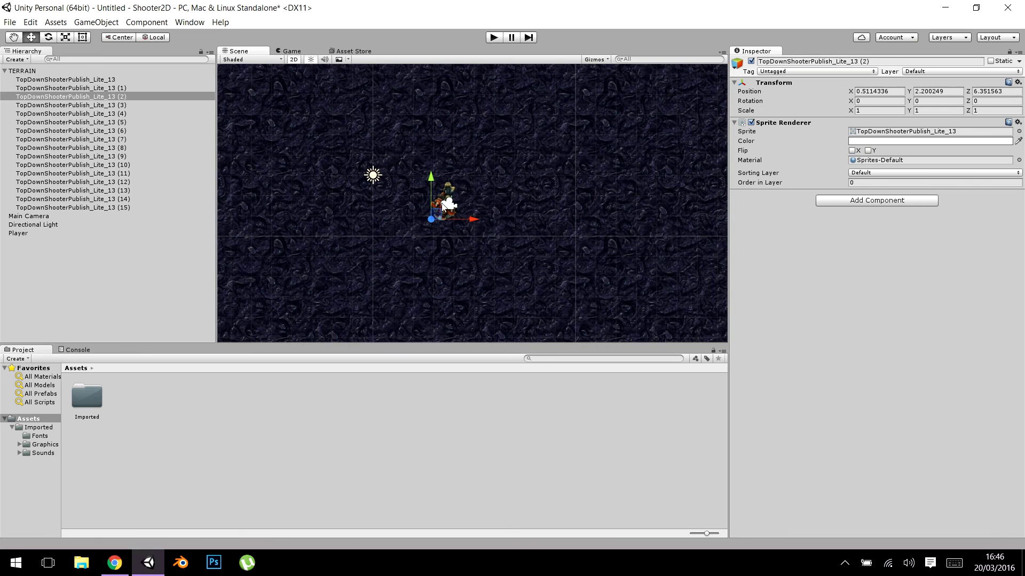
{"action": "left_click", "coordinate": [450, 195]}
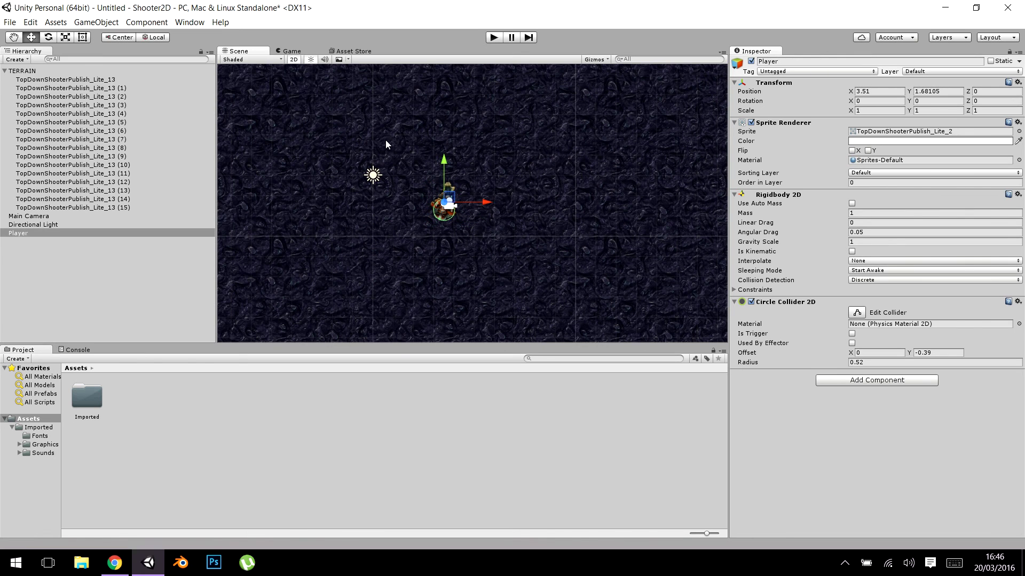
{"action": "left_click", "coordinate": [514, 143]}
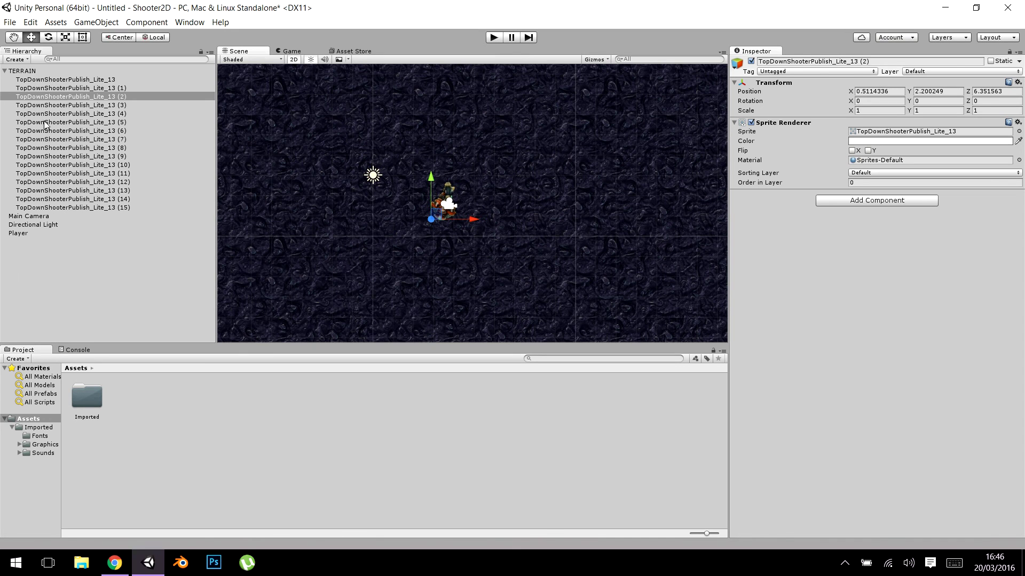
{"action": "left_click", "coordinate": [47, 234]}
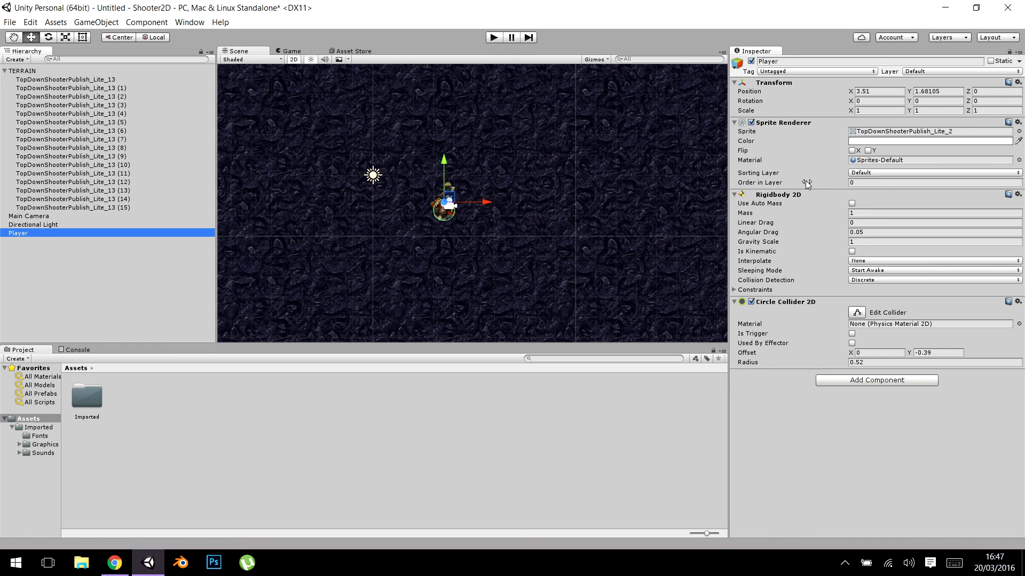
{"action": "left_click", "coordinate": [890, 174]}
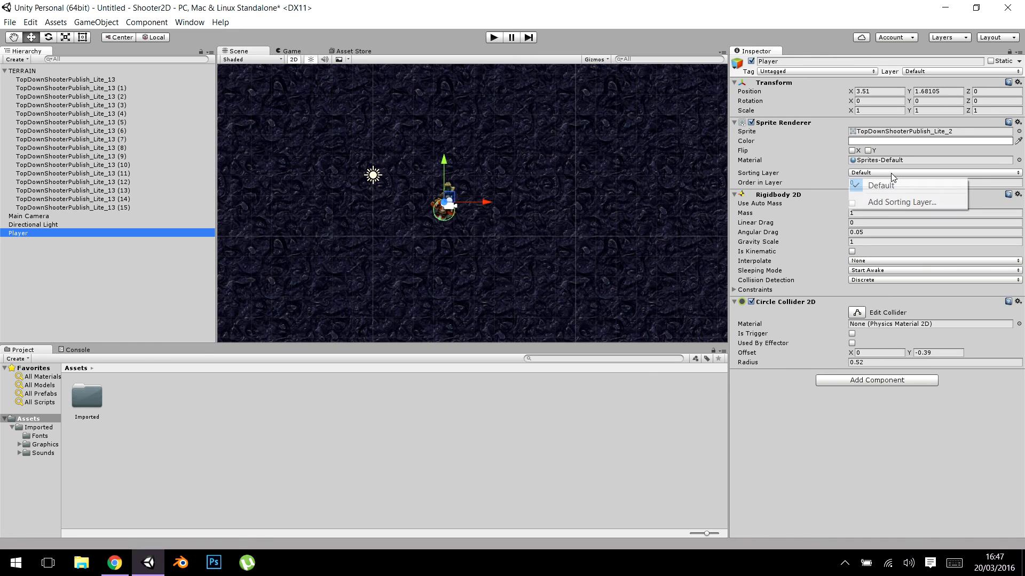
Step: Add two new sorting layers named Player and Terreno
{"action": "left_click", "coordinate": [882, 202]}
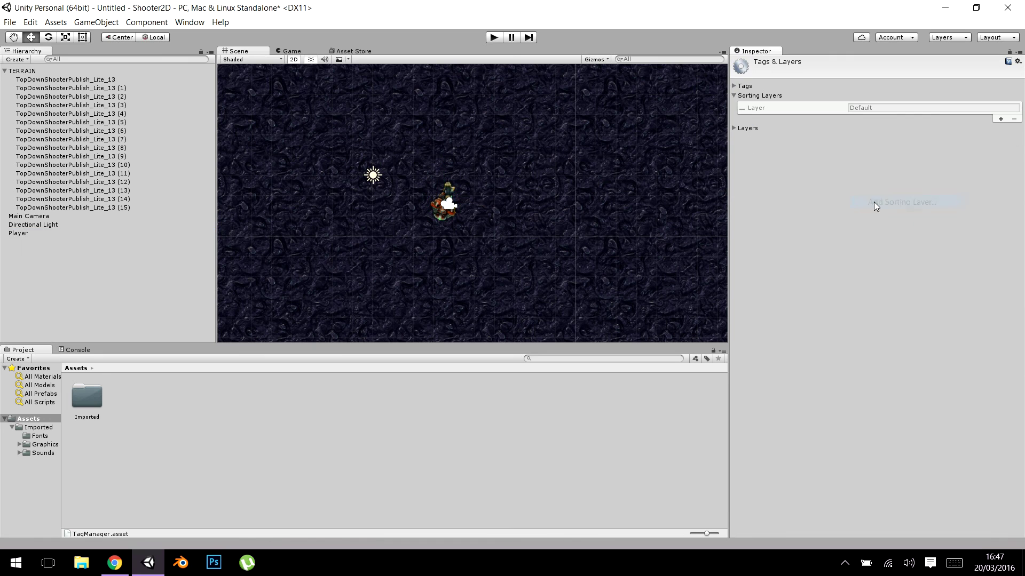
{"action": "left_click", "coordinate": [1001, 119]}
{"action": "left_click", "coordinate": [966, 119]}
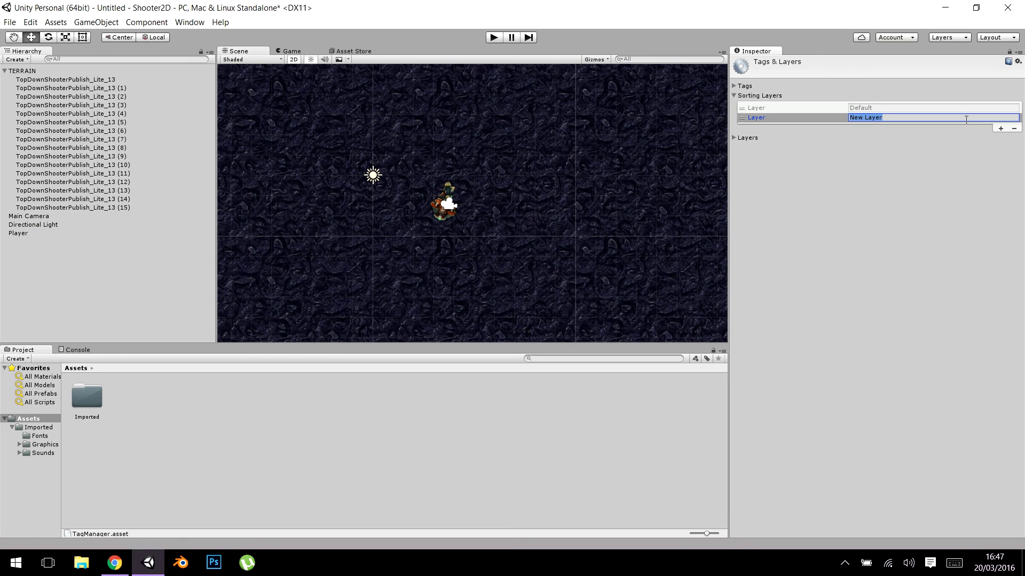
{"action": "type", "text": "Player"}
{"action": "left_click", "coordinate": [1000, 129]}
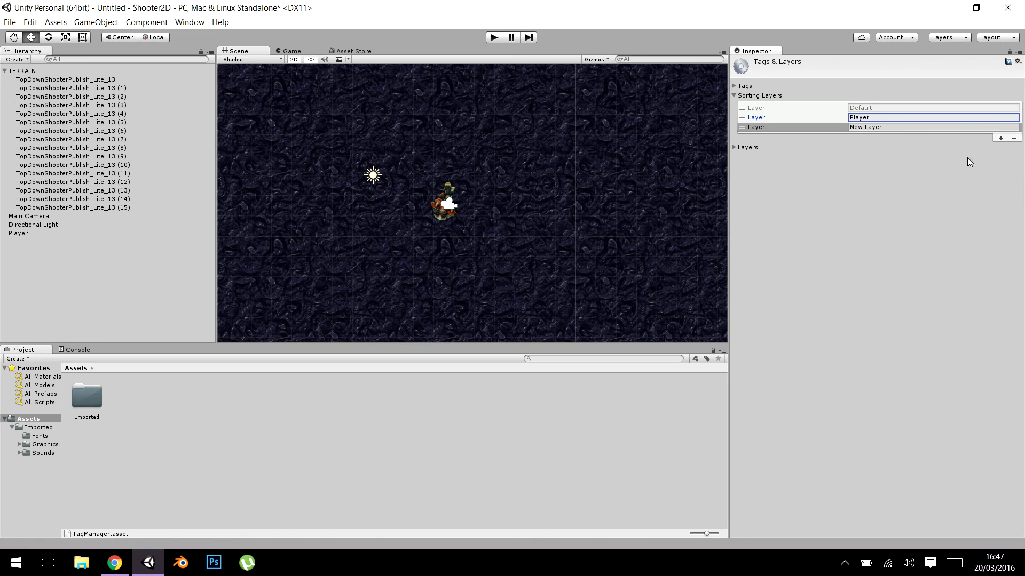
{"action": "left_click", "coordinate": [938, 128]}
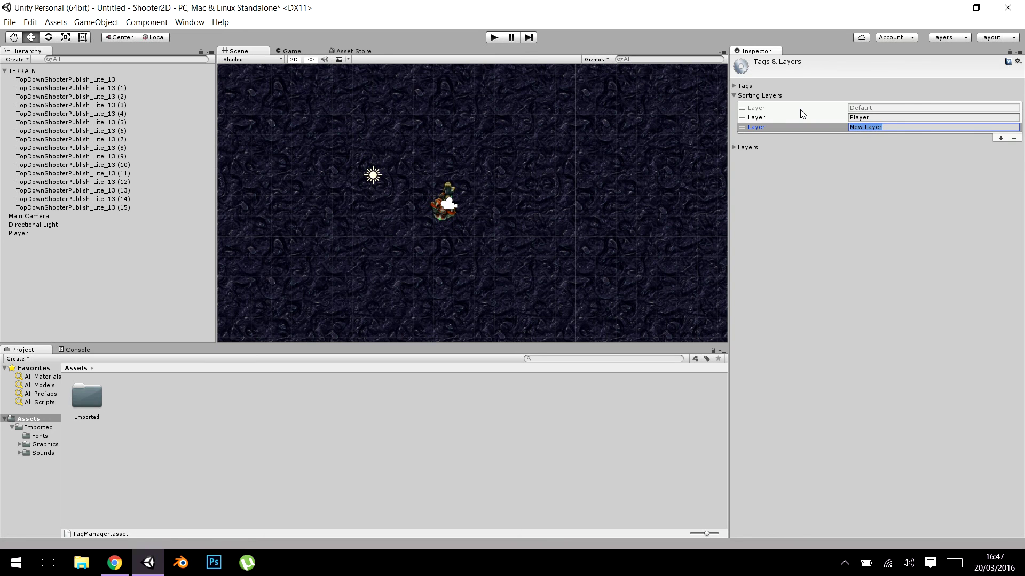
{"action": "type", "text": "Terreno"}
Step: Drag Terreno above Player so the order is Default, Terreno, Player
{"action": "left_click", "coordinate": [858, 127]}
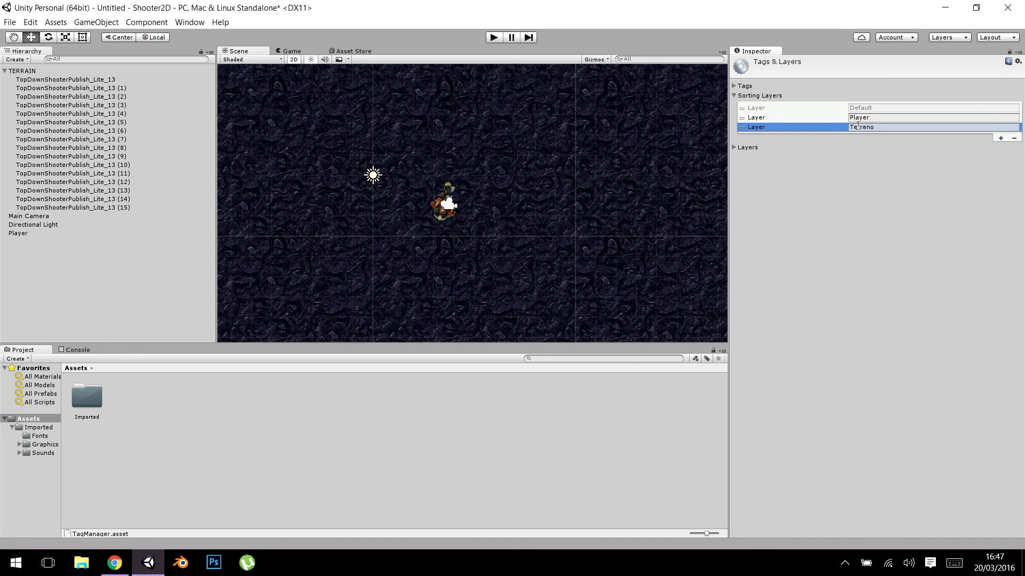
{"action": "left_click", "coordinate": [791, 119]}
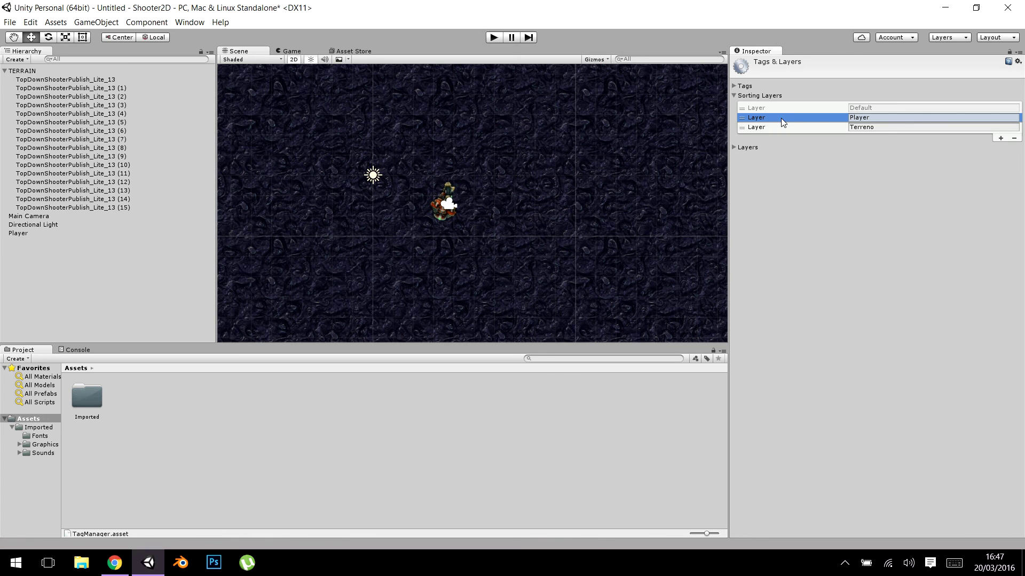
{"action": "left_click", "coordinate": [815, 127]}
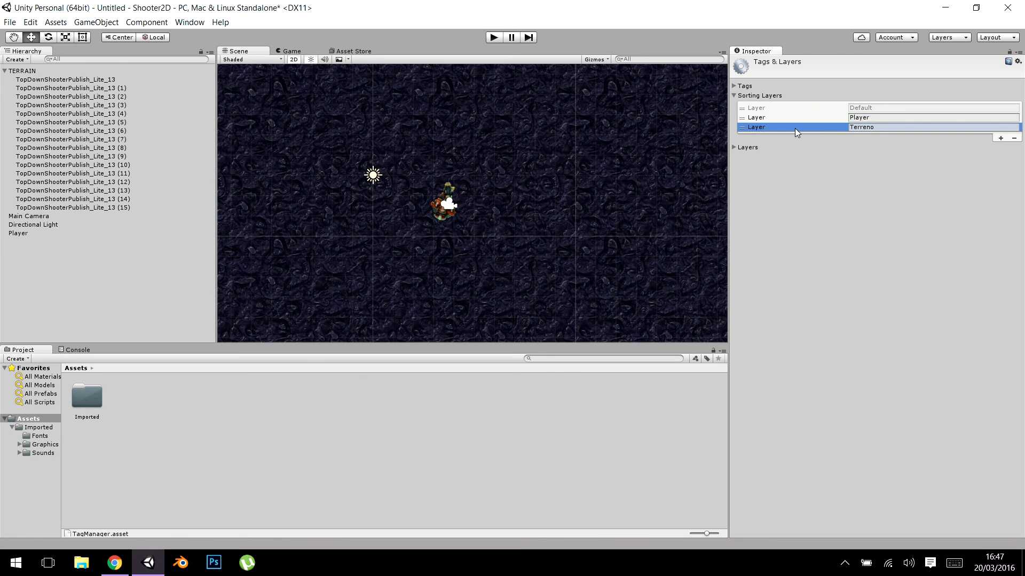
{"action": "left_click_drag", "start_coordinate": [795, 128], "coordinate": [795, 120]}
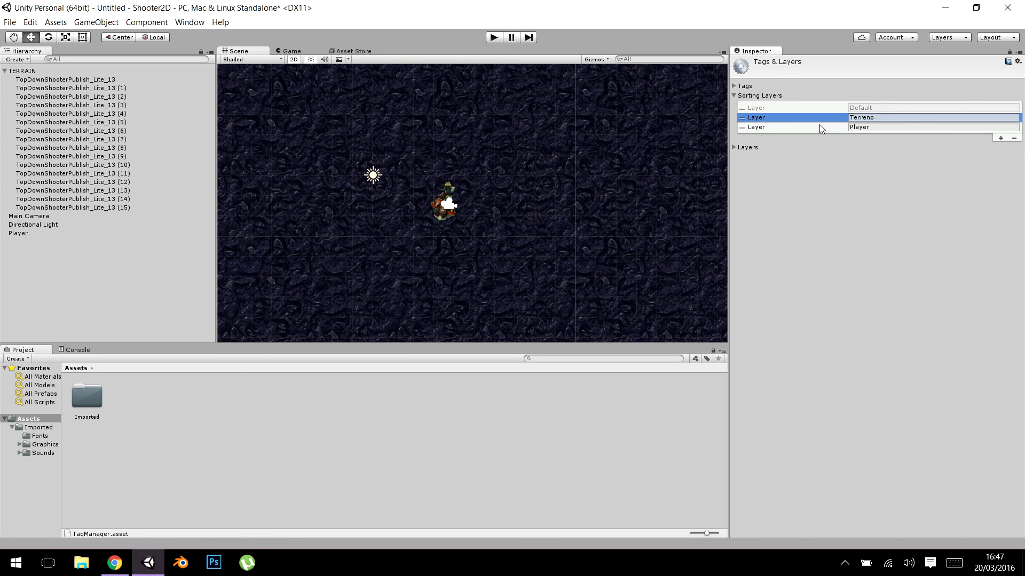
{"action": "mouse_move", "coordinate": [821, 130]}
{"action": "left_mouse_down"}
{"action": "mouse_move", "coordinate": [820, 122]}
{"action": "mouse_move", "coordinate": [826, 140]}
{"action": "left_mouse_up"}
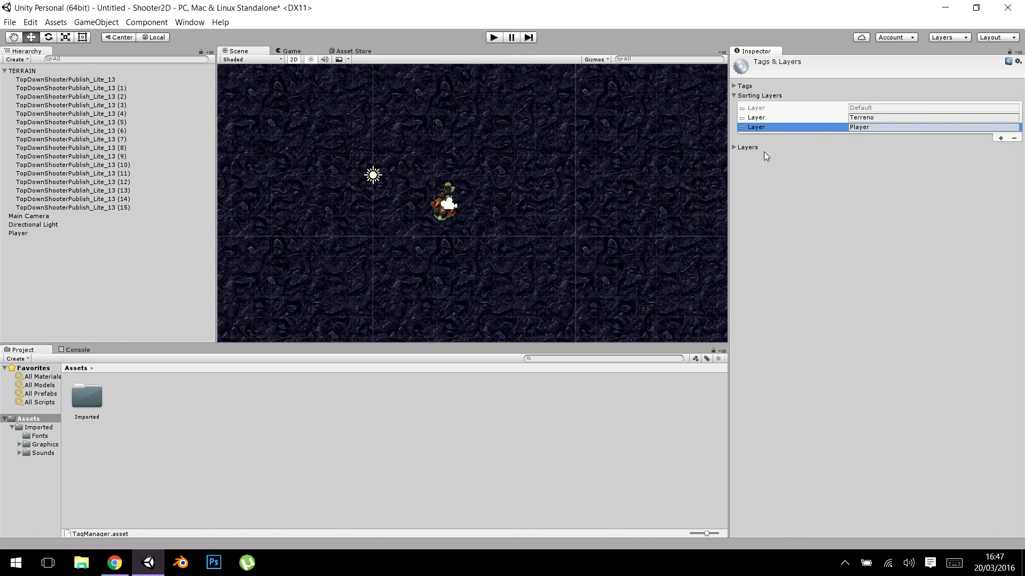
Step: Set the Player's Sprite Renderer Sorting Layer to Player
{"action": "left_click", "coordinate": [150, 233]}
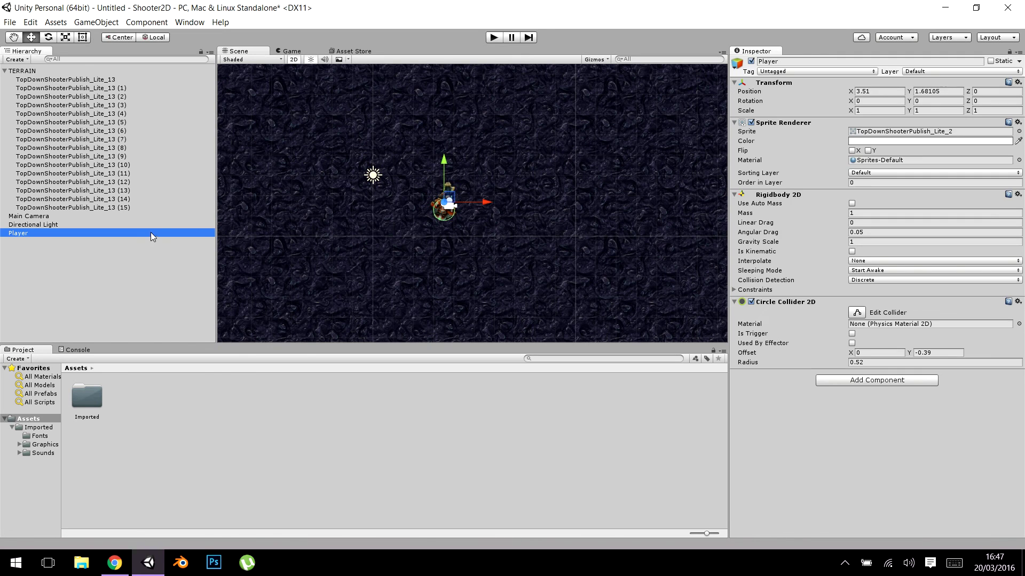
{"action": "left_click", "coordinate": [879, 172]}
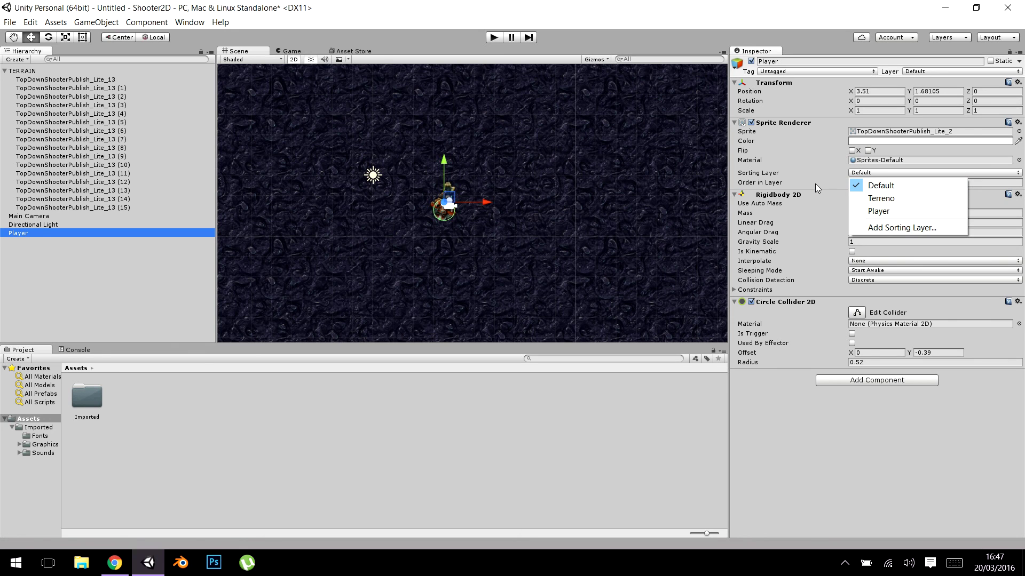
{"action": "left_click", "coordinate": [863, 211]}
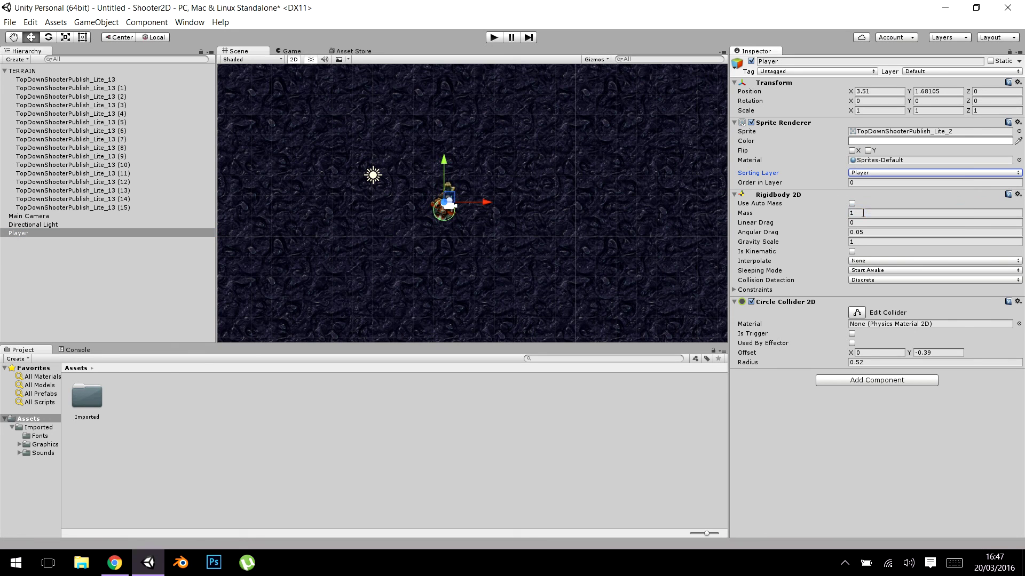
Step: Set floor tile TopDownShooterPublish_Lite_13 to the Terreno sorting layer
{"action": "left_click", "coordinate": [90, 80]}
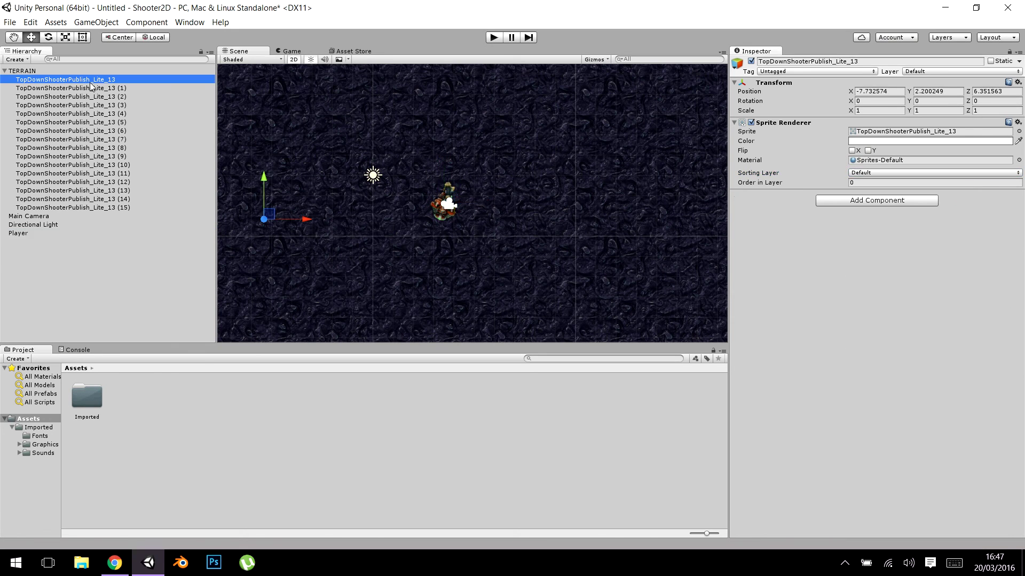
{"action": "left_click", "coordinate": [913, 173]}
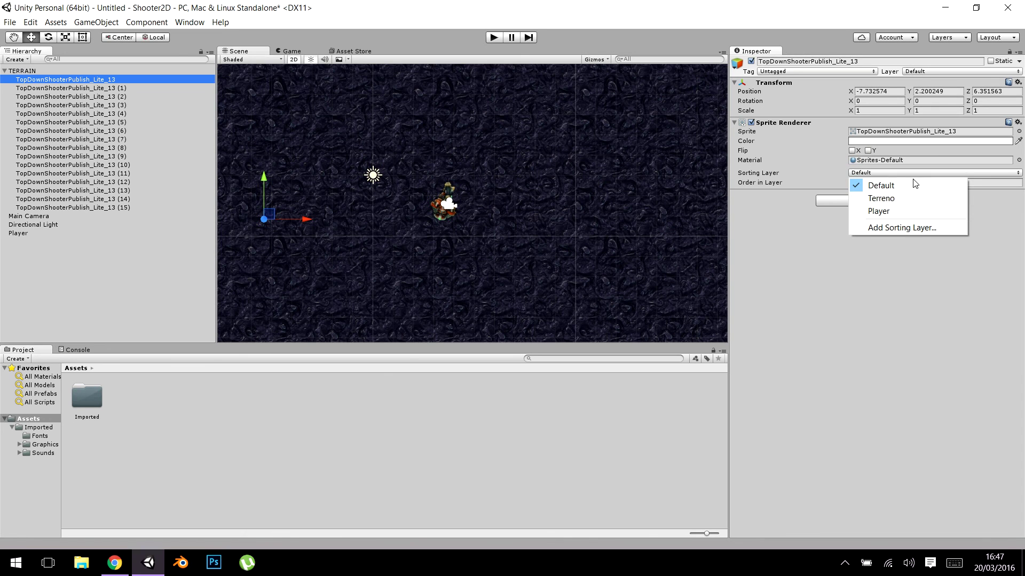
{"action": "left_click", "coordinate": [901, 199]}
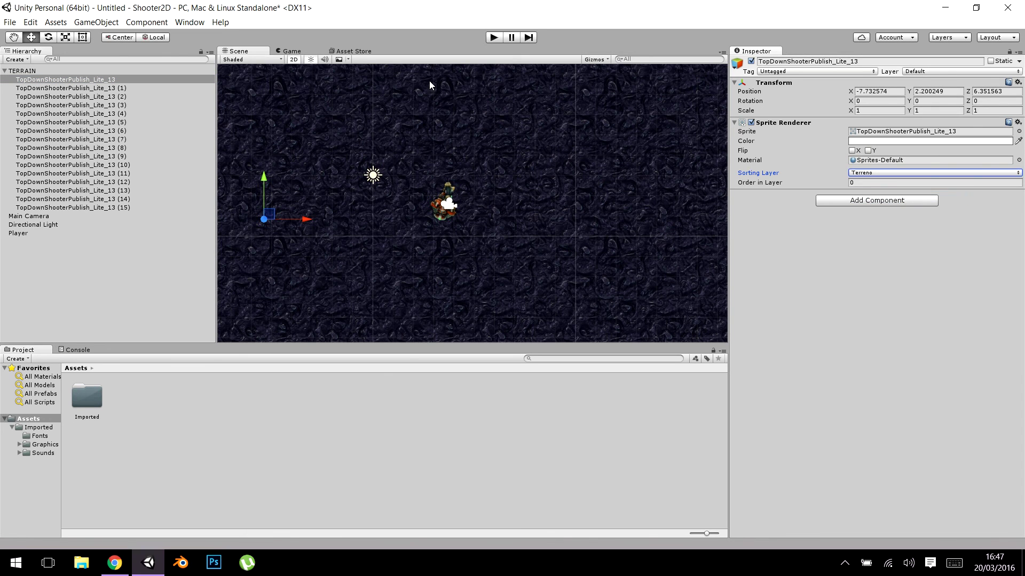
Step: Check the other floor tiles, then select all tiles from Lite_13 through Lite_13 (15)
{"action": "left_click", "coordinate": [139, 89]}
{"action": "left_click", "coordinate": [142, 96]}
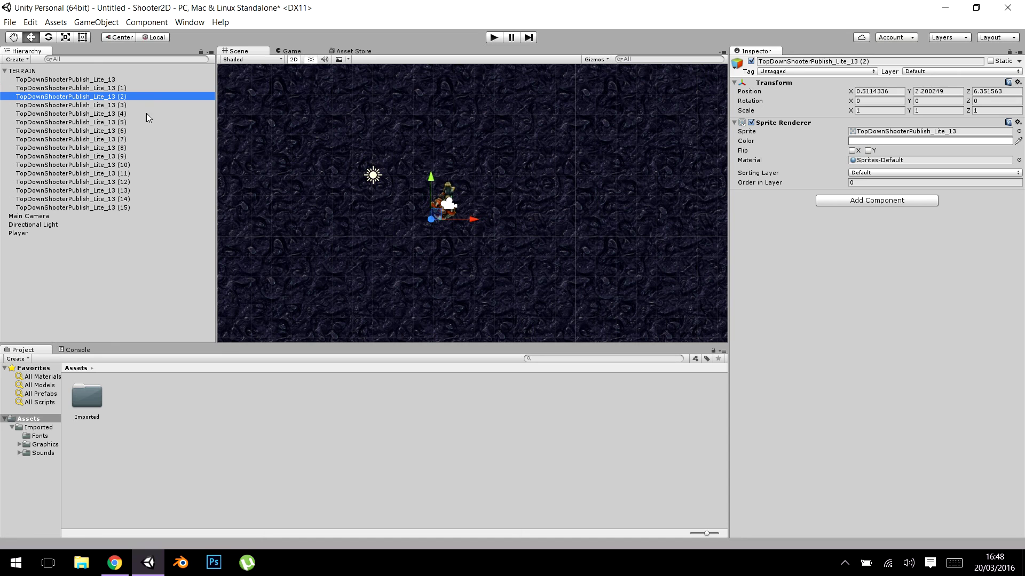
{"action": "left_click", "coordinate": [147, 113]}
{"action": "left_click", "coordinate": [141, 131]}
{"action": "left_click", "coordinate": [150, 145]}
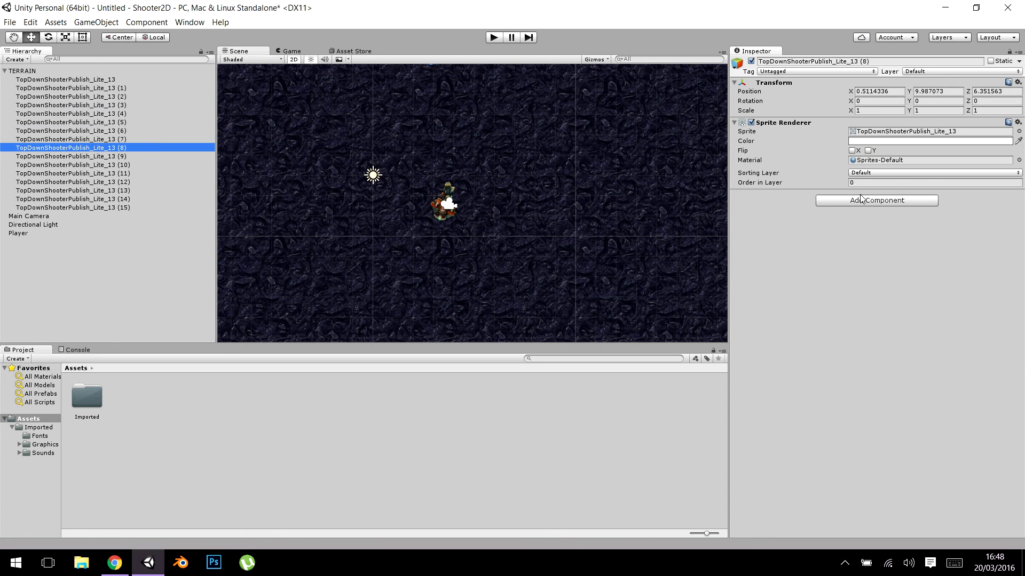
{"action": "left_click", "coordinate": [129, 78]}
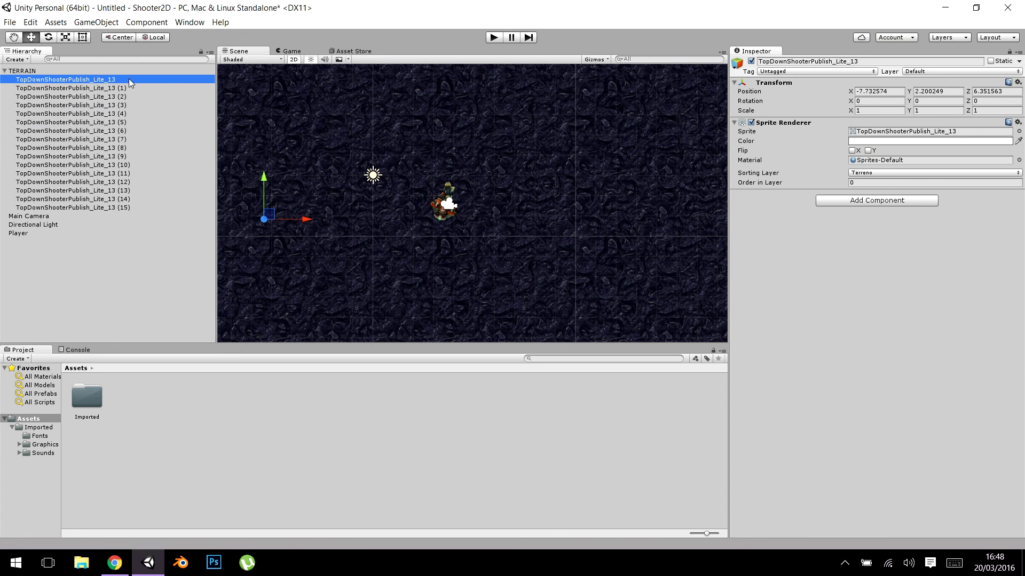
{"action": "left_click", "coordinate": [130, 79]}
{"action": "left_click", "coordinate": [137, 96]}
{"action": "left_click", "coordinate": [142, 71]}
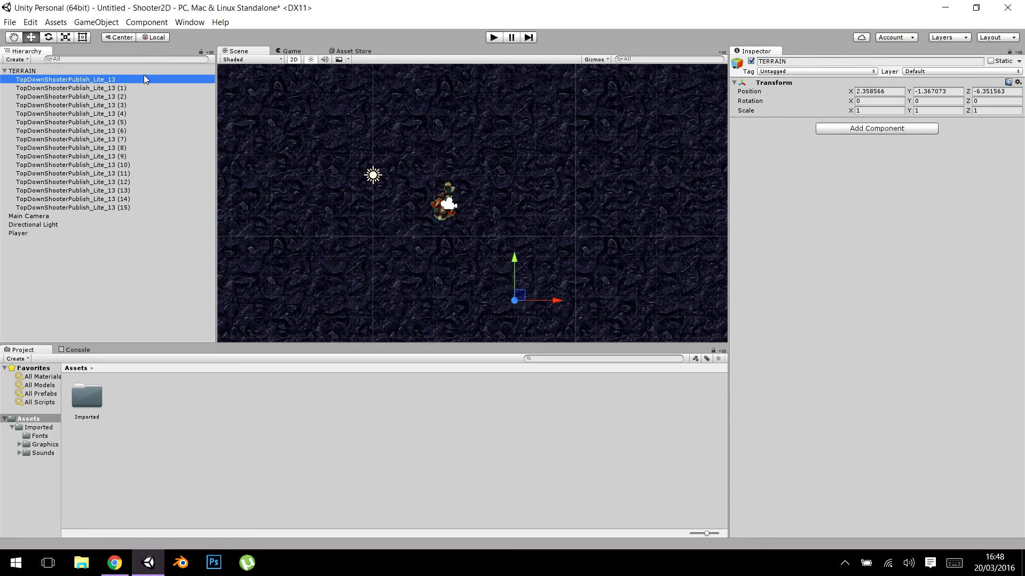
{"action": "left_click", "coordinate": [147, 79]}
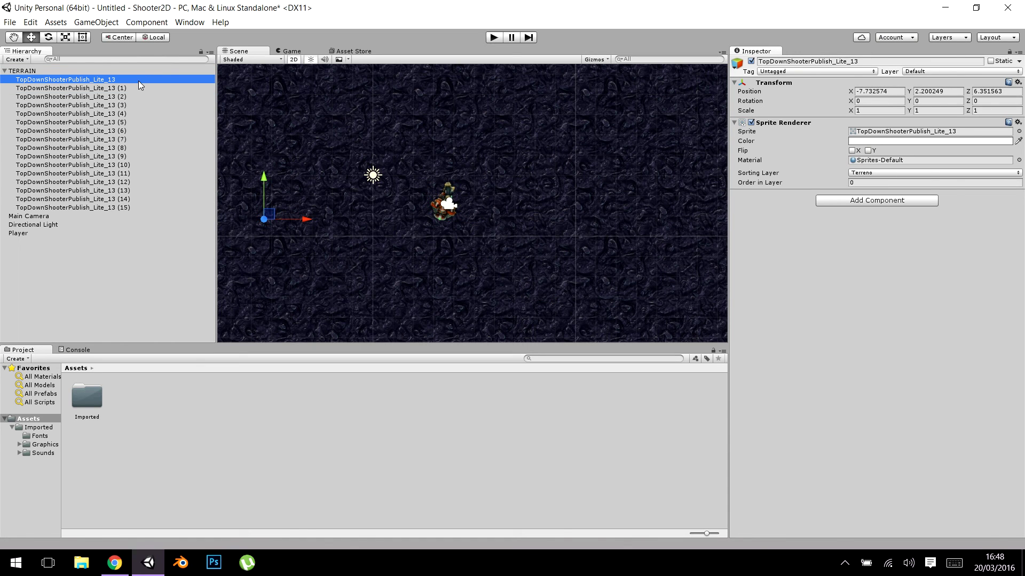
{"action": "left_click", "coordinate": [130, 204], "text": "shift"}
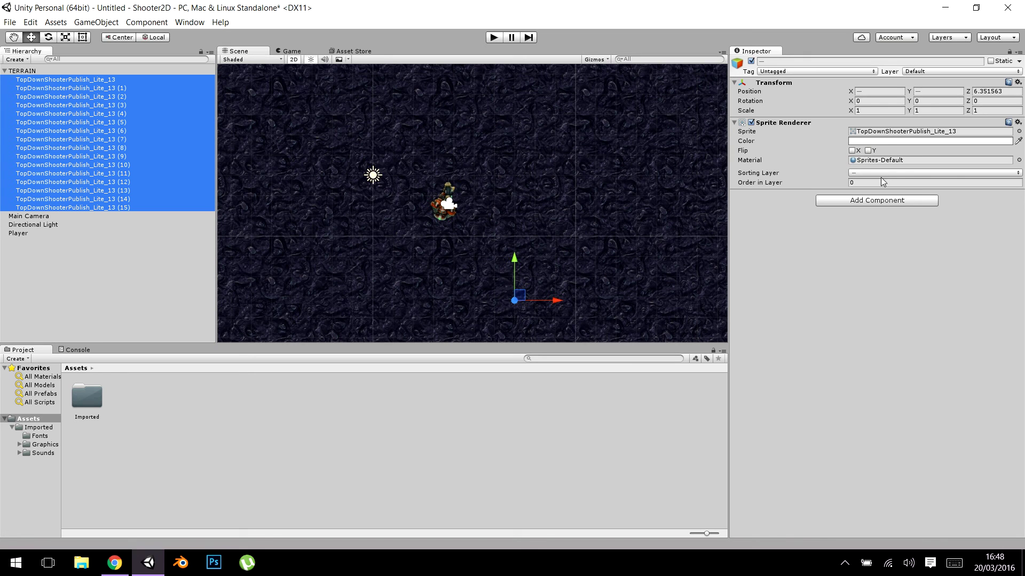
Step: Set all sixteen selected floor tiles to the Terreno sorting layer and collapse TERRAIN
{"action": "left_click", "coordinate": [886, 173]}
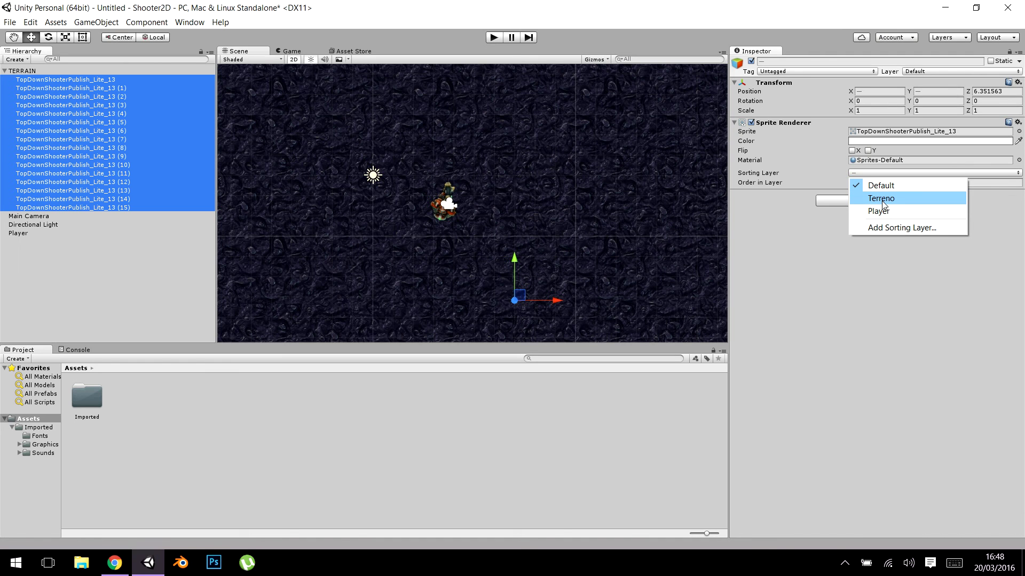
{"action": "left_click", "coordinate": [882, 199]}
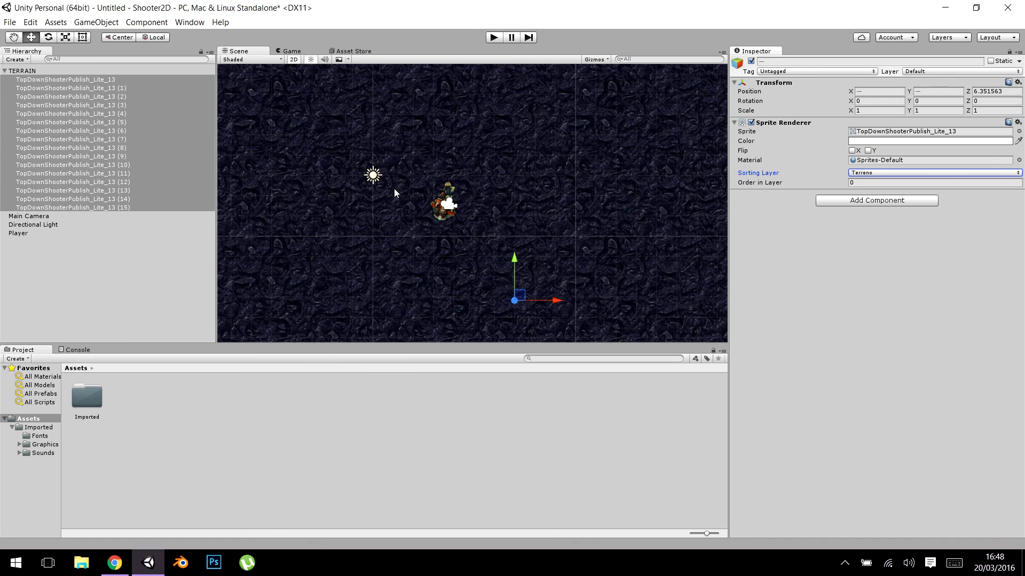
{"action": "left_click", "coordinate": [5, 70]}
{"action": "left_click", "coordinate": [75, 134]}
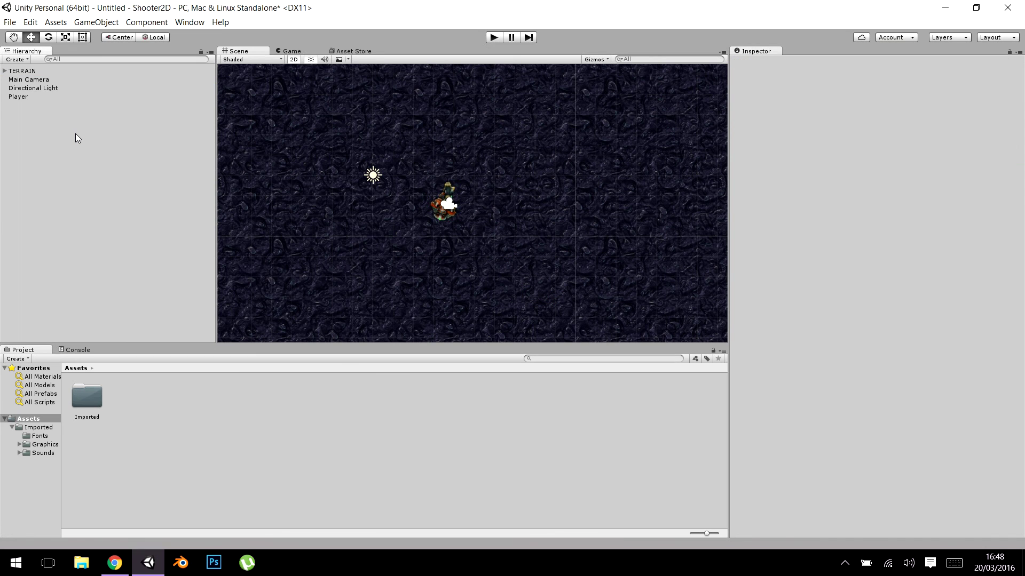
Step: Enter Play mode to view the Player standing over the tiled floor
{"action": "left_click", "coordinate": [495, 38]}
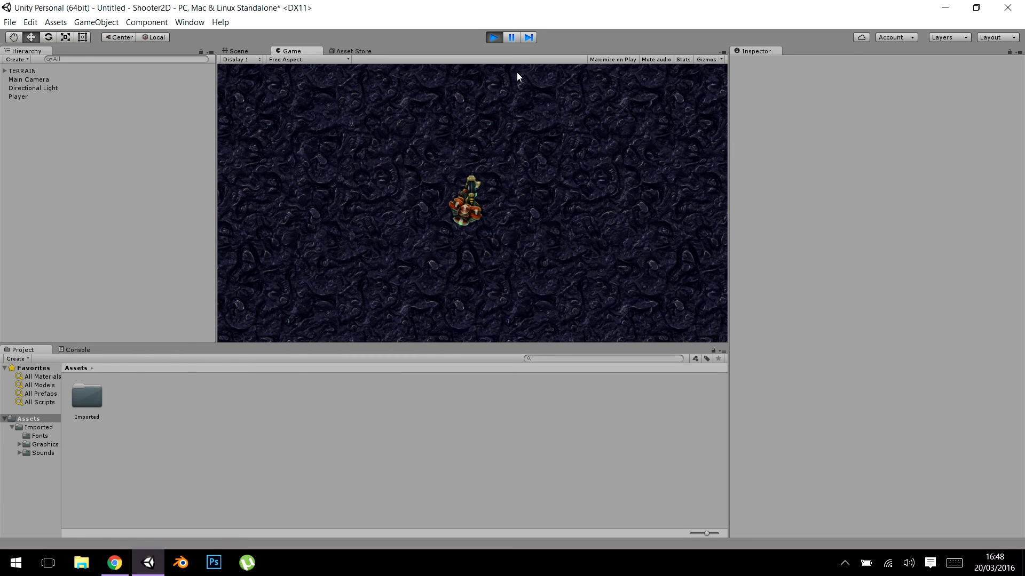